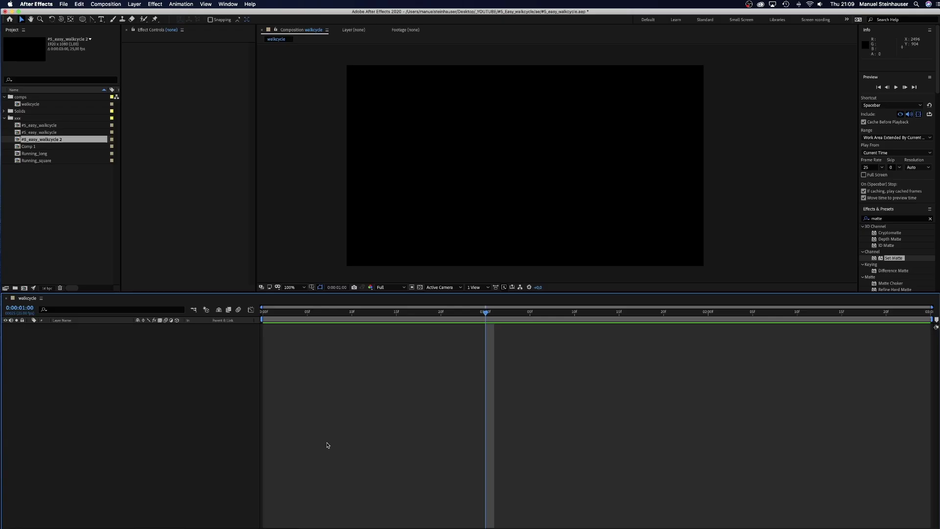
# Create a comp-sized solid with RGB color 250, 150, 100 and rename its layer background
pyautogui.press('super+y')
pyautogui.click(466, 316)
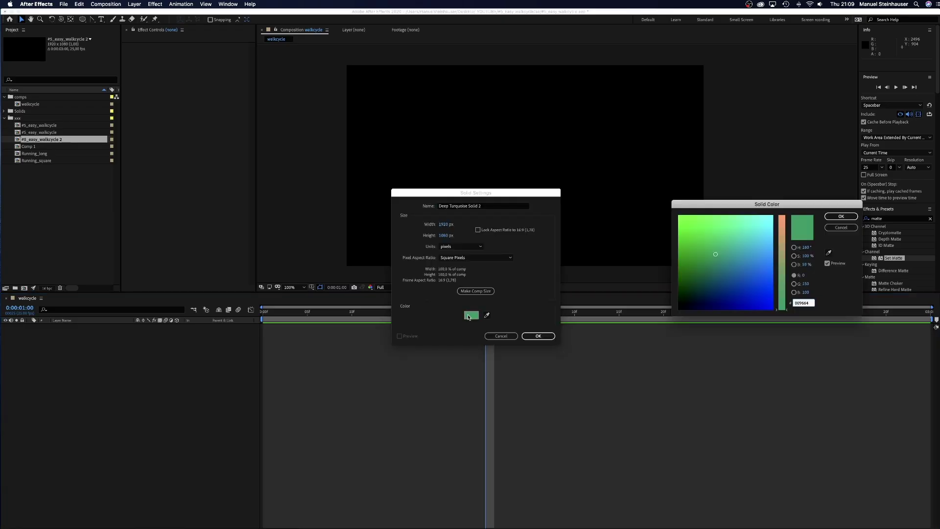
pyautogui.click(804, 276)
pyautogui.write('0')
pyautogui.press('Tab')
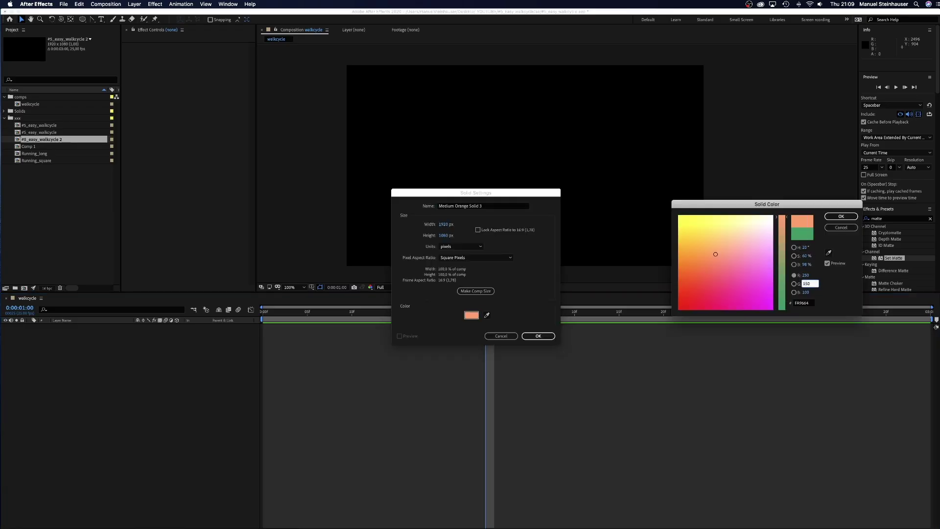
pyautogui.write('150')
pyautogui.press('Tab')
pyautogui.write('100')
pyautogui.press('Return')
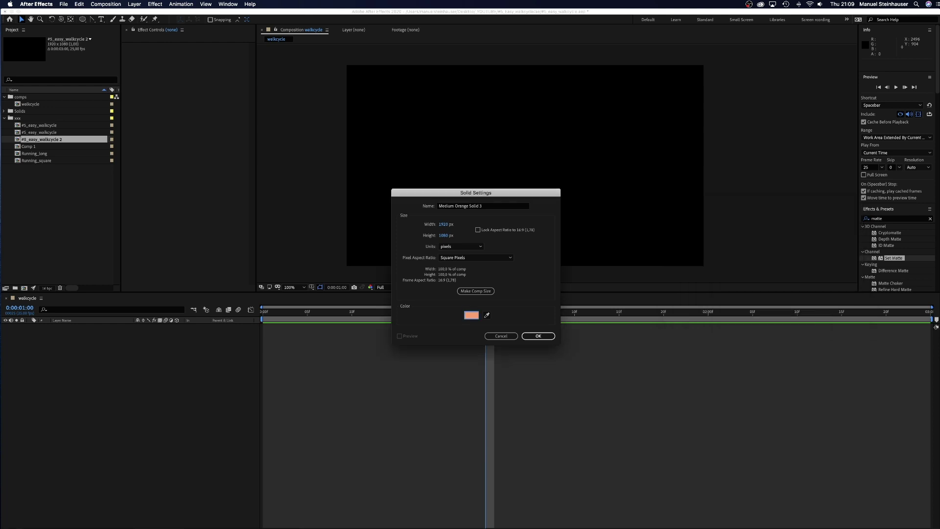
pyautogui.press('Return')
pyautogui.write('background')
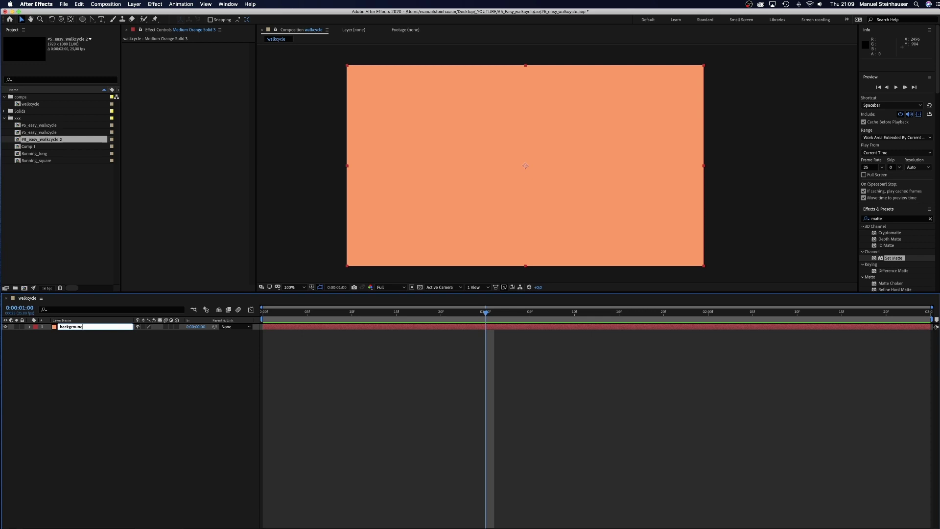
pyautogui.press('Return')
# Set the work area to start at 0:00:01:00 and end at 0:00:01:24
pyautogui.press('b')
pyautogui.click(695, 313)
pyautogui.press('n')
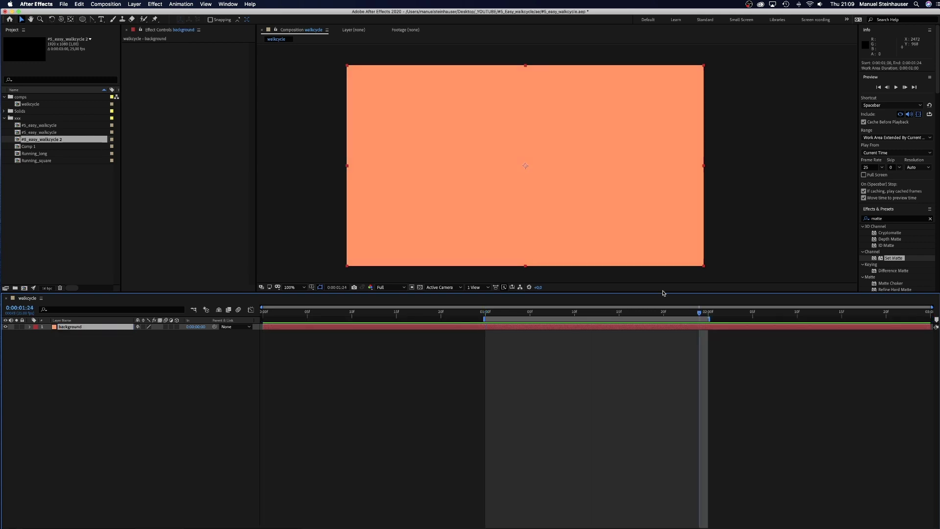
# Trim the background layer to span 0:00:01:00 to 0:00:02:00 and return the current time to 0:00:01:00
pyautogui.moveTo(260, 328); pyautogui.dragTo(469, 344)
pyautogui.press('pagedown')
pyautogui.press('super+shift+d')
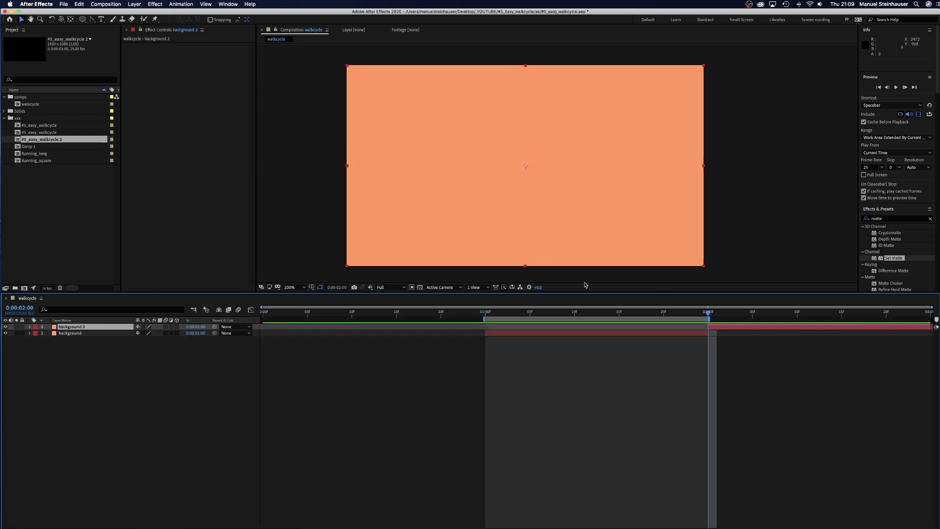
pyautogui.press('Delete')
pyautogui.moveTo(705, 311); pyautogui.dragTo(488, 361)
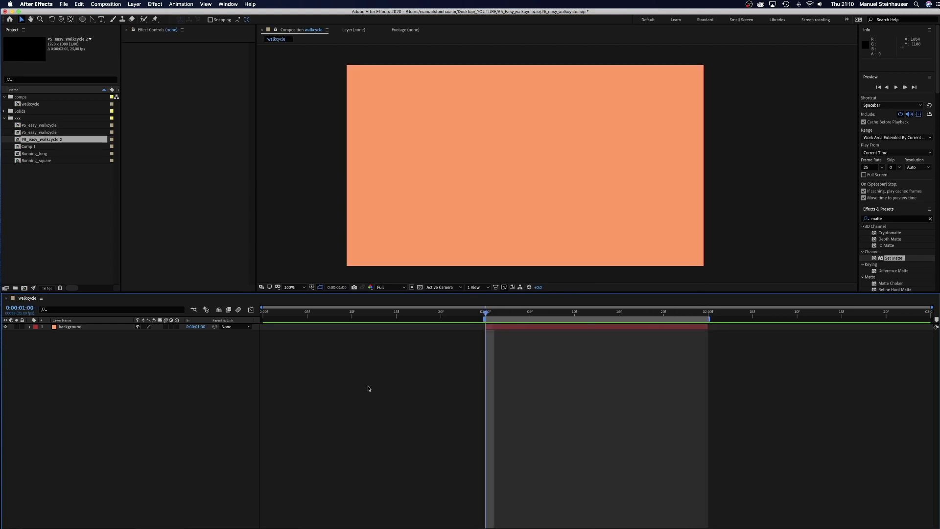
# Add a centered ellipse shape layer and set its ellipse path size to 200 by 200
pyautogui.doubleClick(83, 21)
pyautogui.click(43, 340)
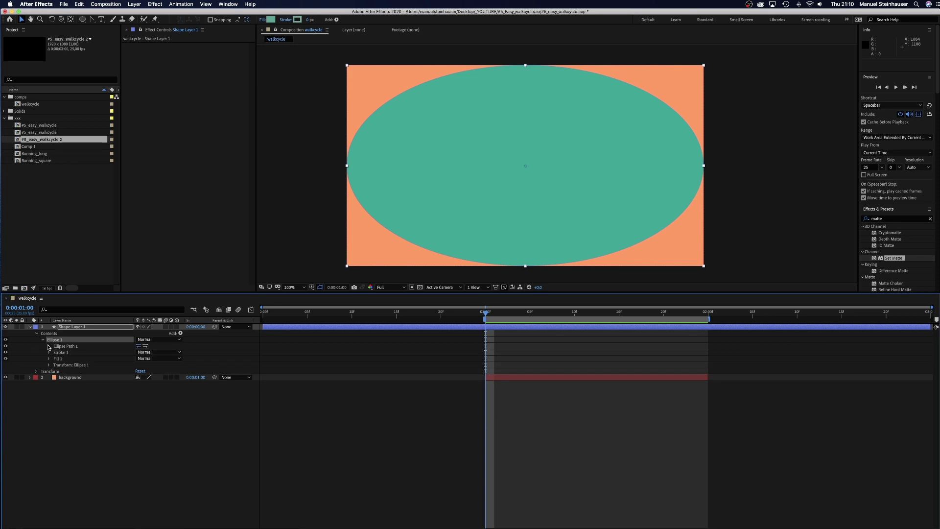
pyautogui.click(49, 346)
pyautogui.click(146, 353)
pyautogui.write('2')
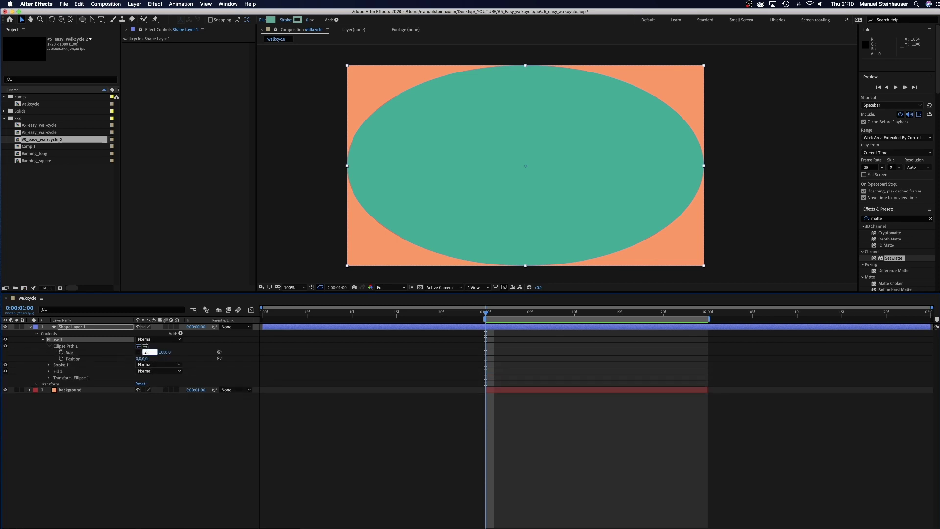
pyautogui.write('00')
pyautogui.press('Tab')
pyautogui.write('200')
pyautogui.press('Return')
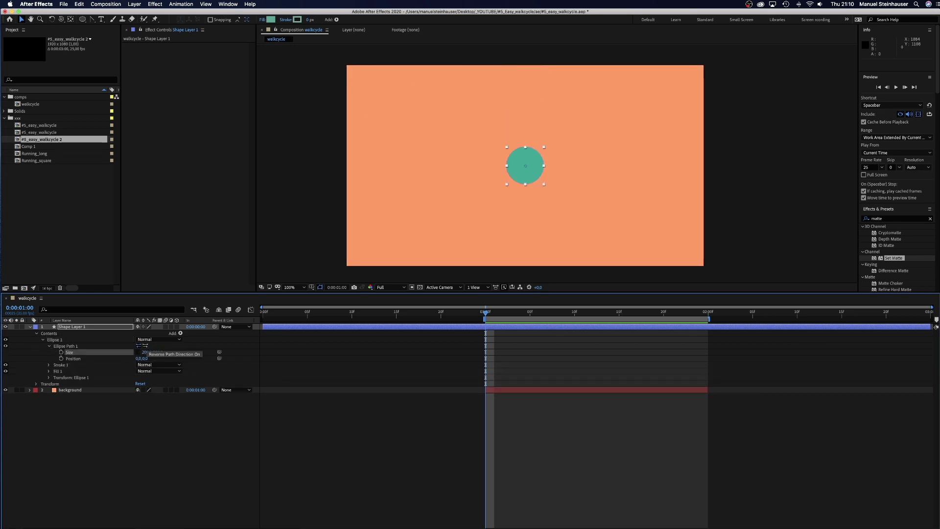
# Change the circle's fill color to dark purple
pyautogui.click(62, 320)
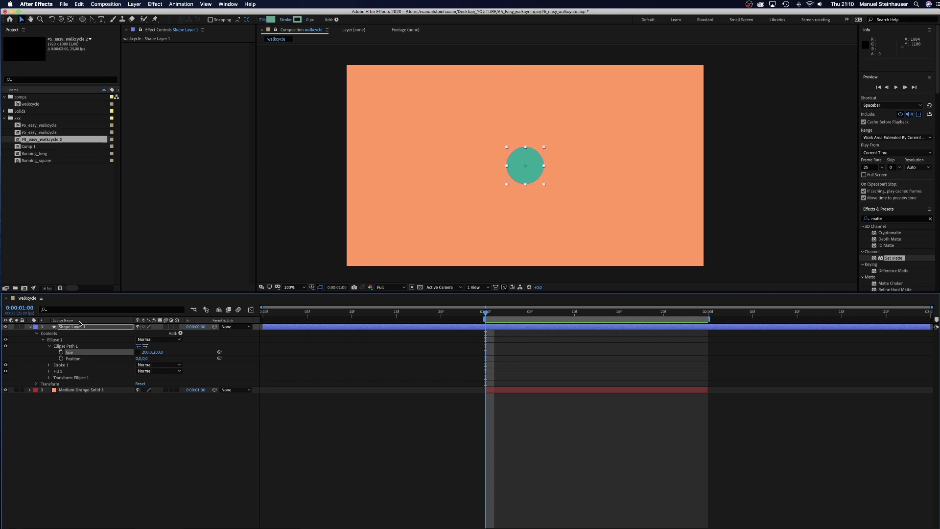
pyautogui.click(271, 20)
pyautogui.moveTo(724, 271); pyautogui.dragTo(721, 287)
pyautogui.click(843, 217)
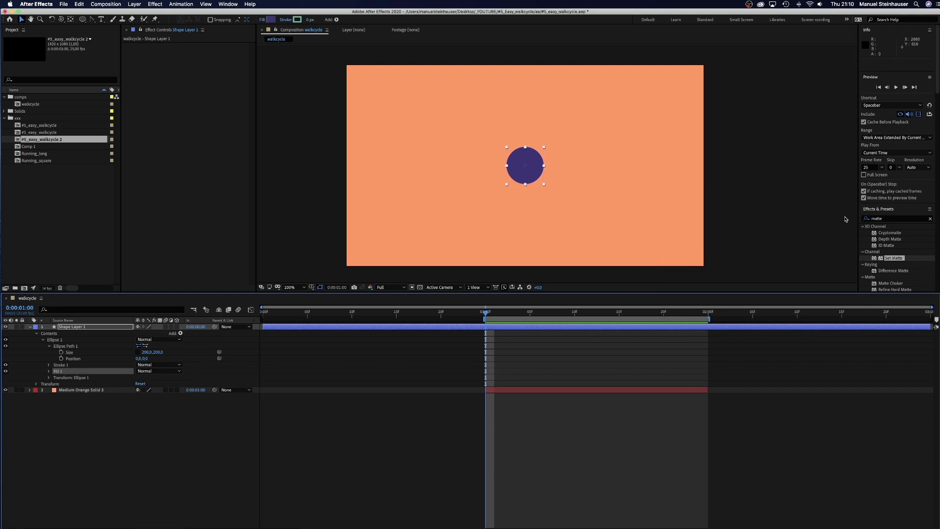
# Rename the circle's shape layer head and collapse its properties
pyautogui.click(78, 327)
pyautogui.press('Return')
pyautogui.write('head')
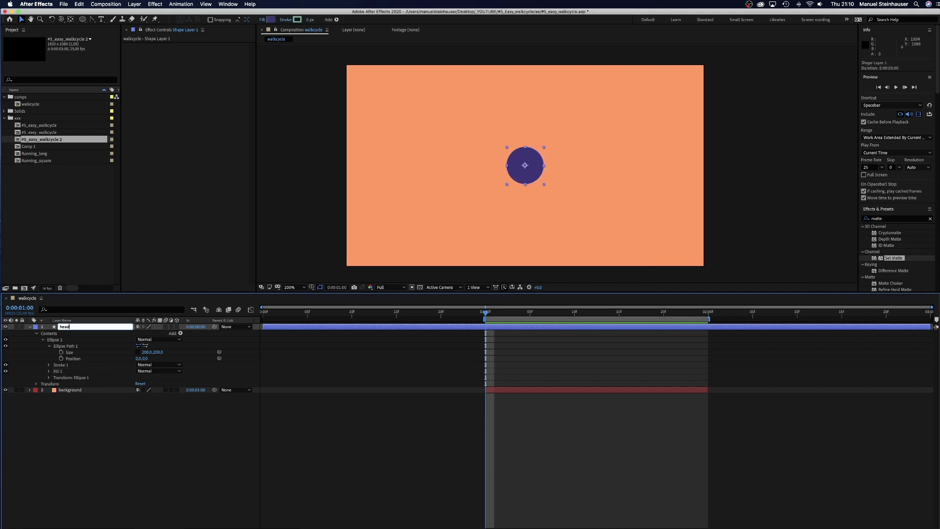
pyautogui.press('Return')
pyautogui.click(30, 327)
# Duplicate the head layer and name the copy hair 1
pyautogui.press('super+d')
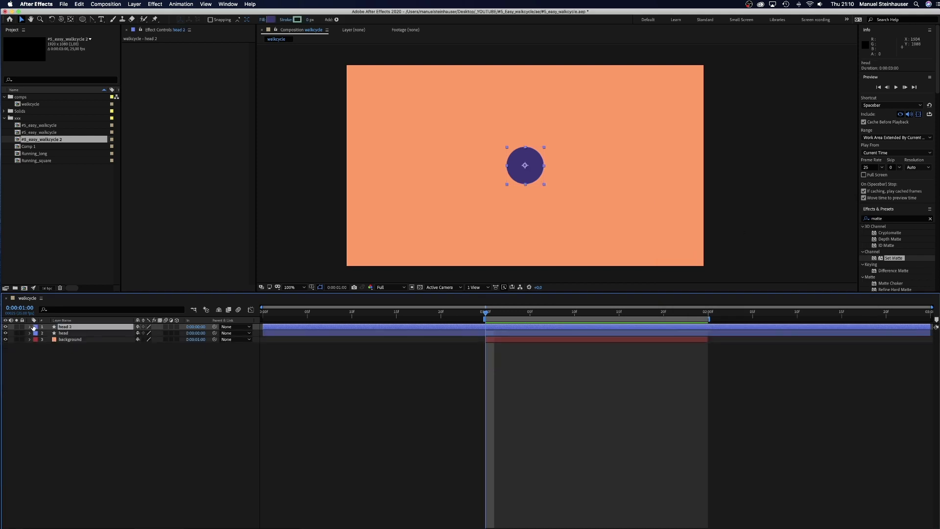
pyautogui.write('hai')
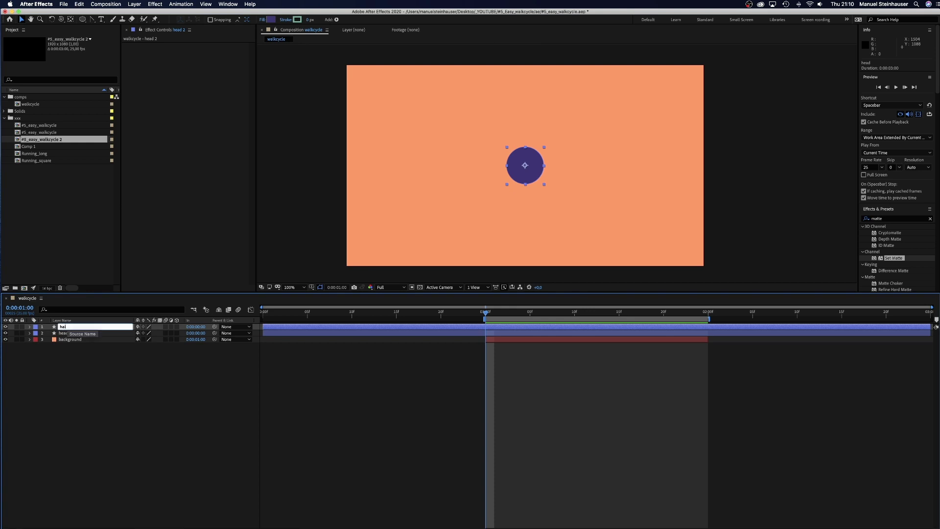
pyautogui.write('r 1')
pyautogui.press('Return')
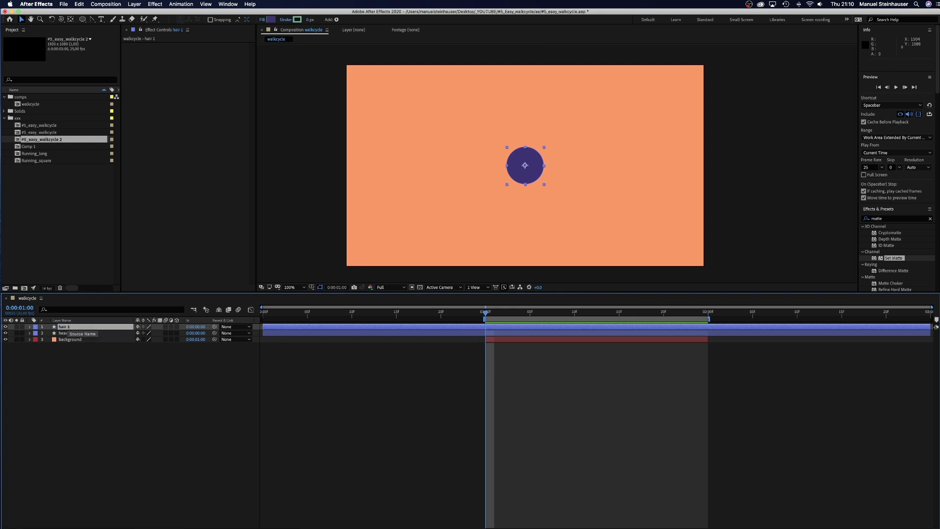
# Set the ellipse path size of the hair 1 layer to 75 by 75
pyautogui.click(30, 326)
pyautogui.click(37, 334)
pyautogui.click(43, 339)
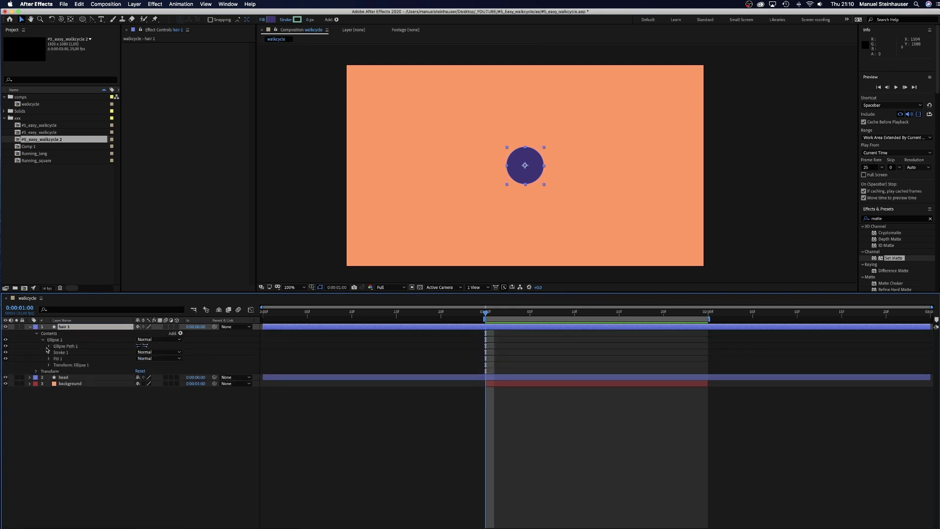
pyautogui.click(50, 346)
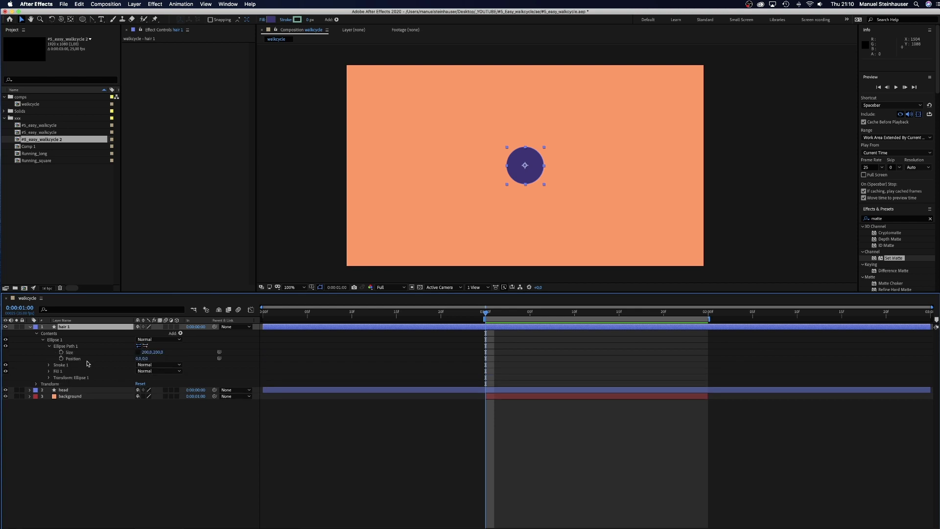
pyautogui.click(146, 352)
pyautogui.write('75')
pyautogui.press('Return')
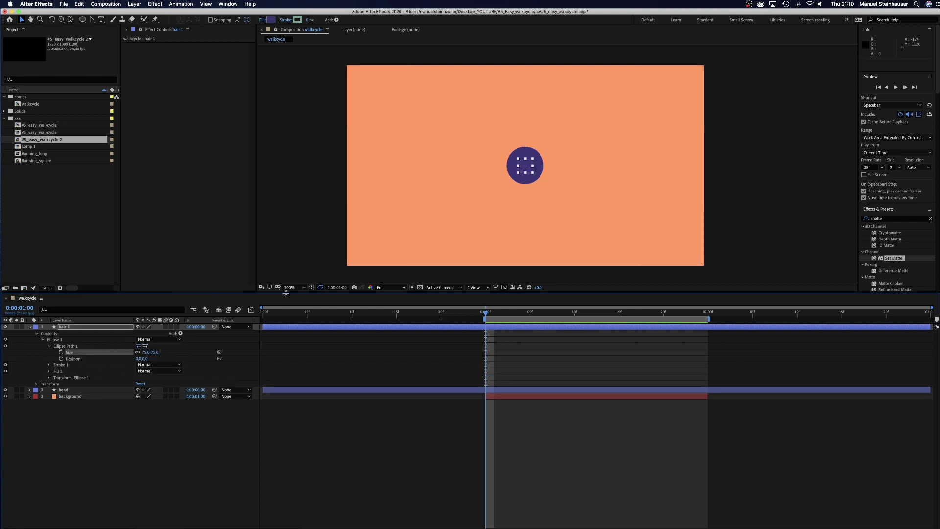
# Move the hair 1 circle so it sits at the upper-left edge of the head circle
pyautogui.click(84, 413)
pyautogui.click(65, 329)
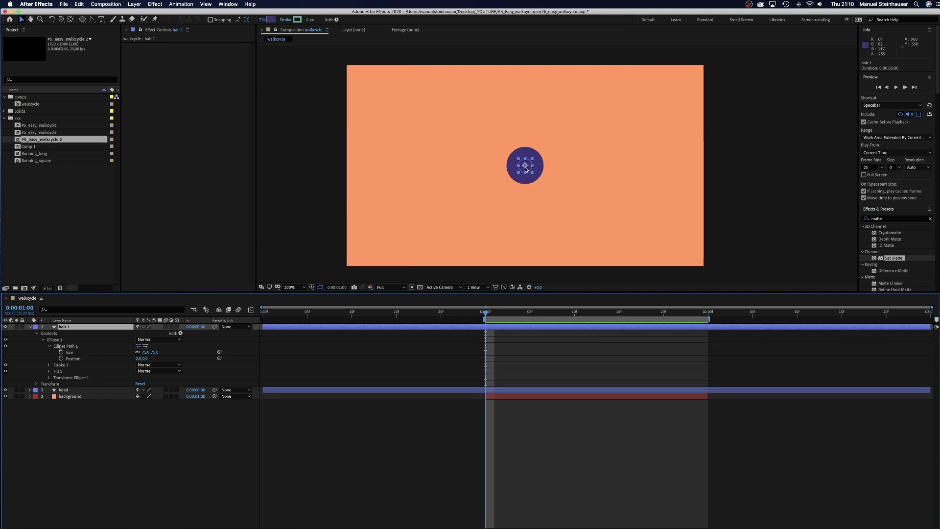
pyautogui.moveTo(525, 167); pyautogui.dragTo(503, 146)
pyautogui.click(100, 441)
# Duplicate hair 1 as hair 2 and set the copy's ellipse path size to 50 by 50
pyautogui.click(63, 329)
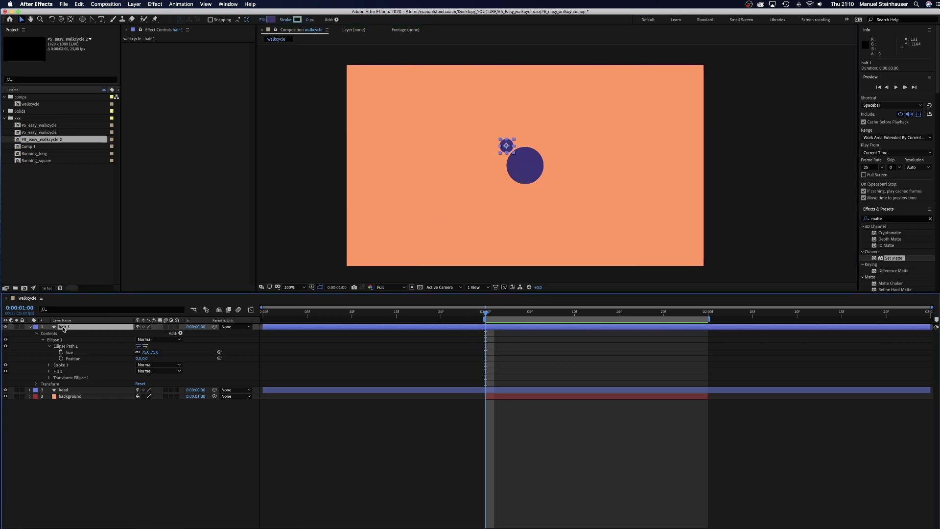
pyautogui.press('super+d')
pyautogui.click(30, 327)
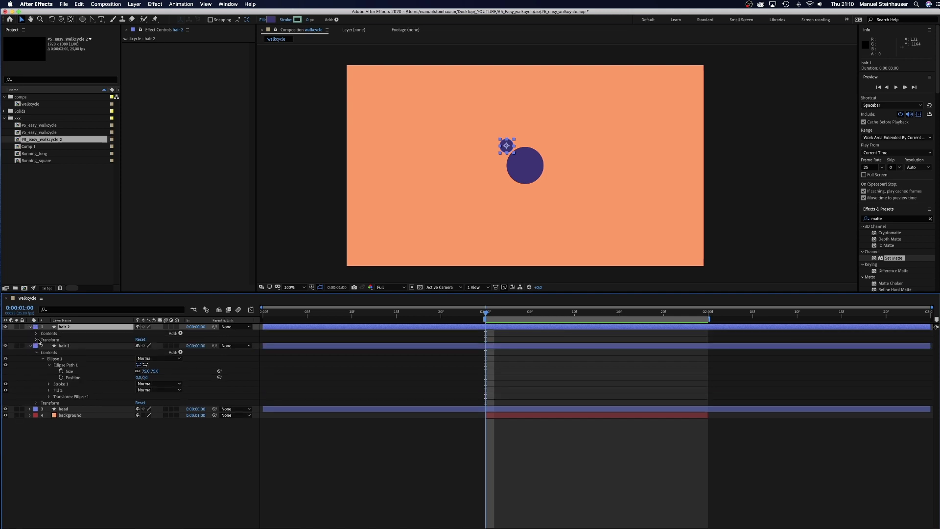
pyautogui.click(47, 346)
pyautogui.click(48, 347)
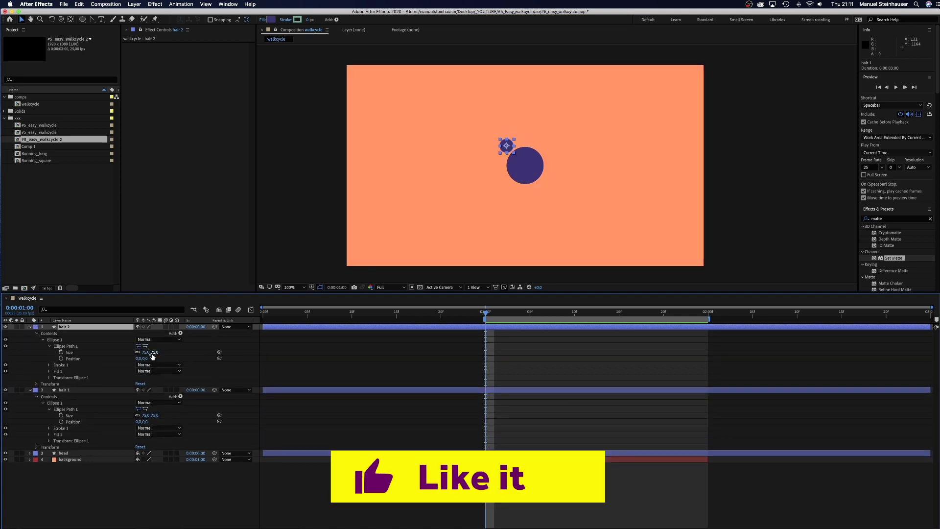
pyautogui.press('Return')
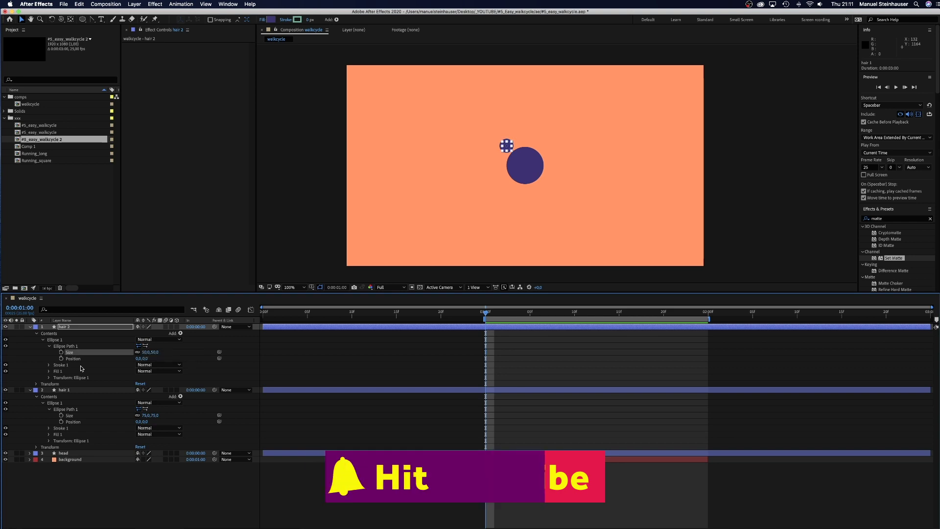
# Move the hair 2 circle just beyond hair 1, up and to the left, at about 792, 413
pyautogui.click(37, 357)
pyautogui.click(64, 327)
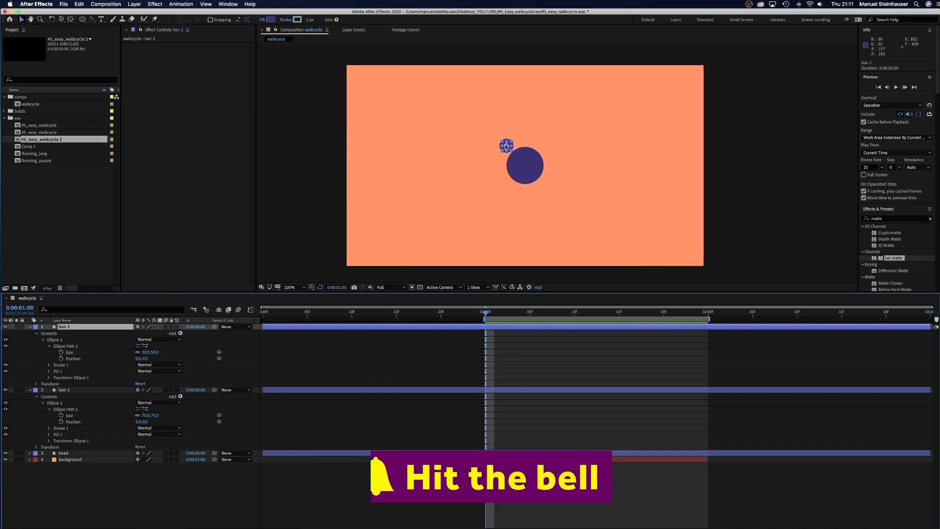
pyautogui.moveTo(507, 146); pyautogui.dragTo(495, 142)
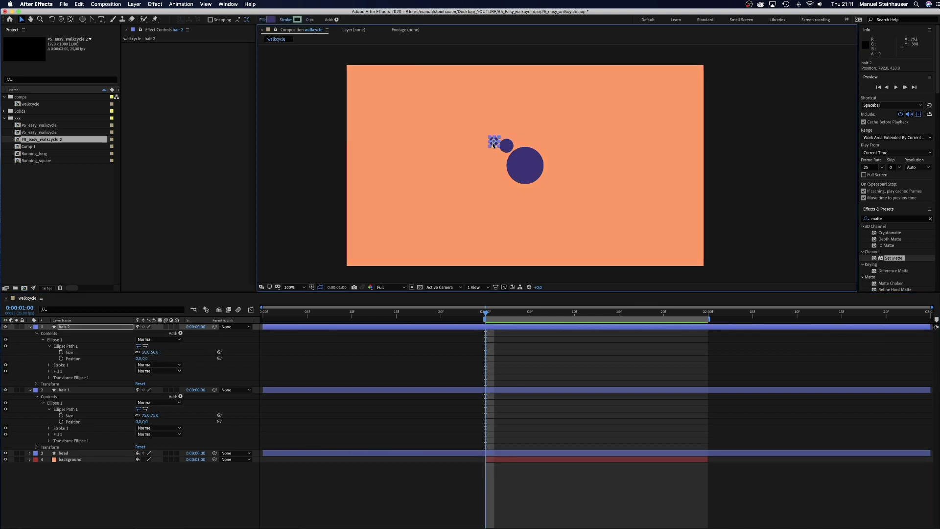
pyautogui.press('Return')
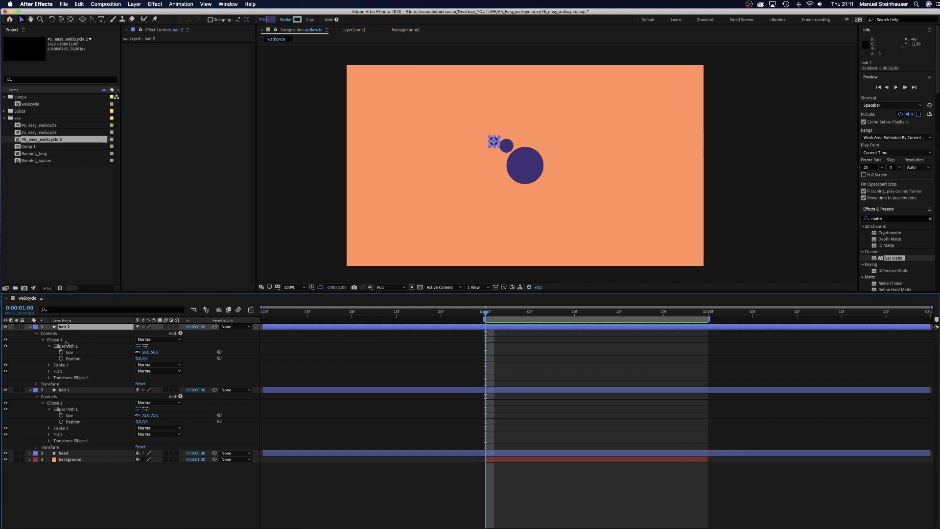
# Duplicate hair 2 as hair 3 and set the copy's ellipse path size to 25 by 25
pyautogui.press('super+d')
pyautogui.click(31, 326)
pyautogui.click(36, 333)
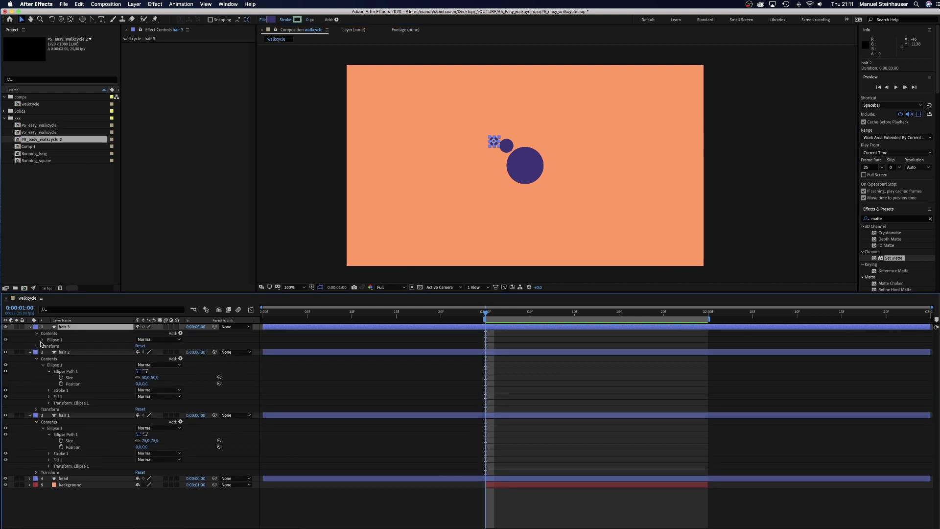
pyautogui.click(43, 339)
pyautogui.click(49, 346)
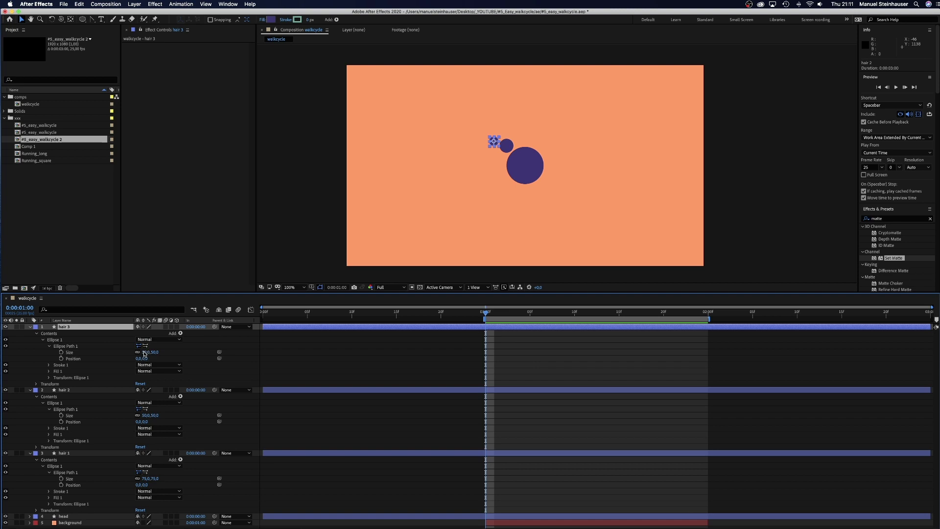
pyautogui.click(146, 352)
pyautogui.write('25')
pyautogui.press('Return')
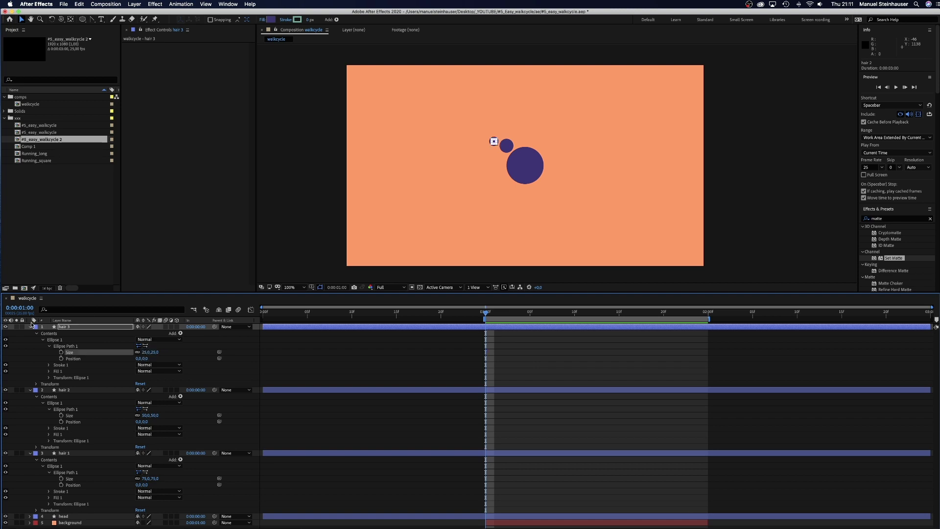
# Move the hair 3 circle beside hair 2 at about 744, 402 and collapse the three hair layers
pyautogui.click(63, 329)
pyautogui.moveTo(493, 141); pyautogui.dragTo(487, 139)
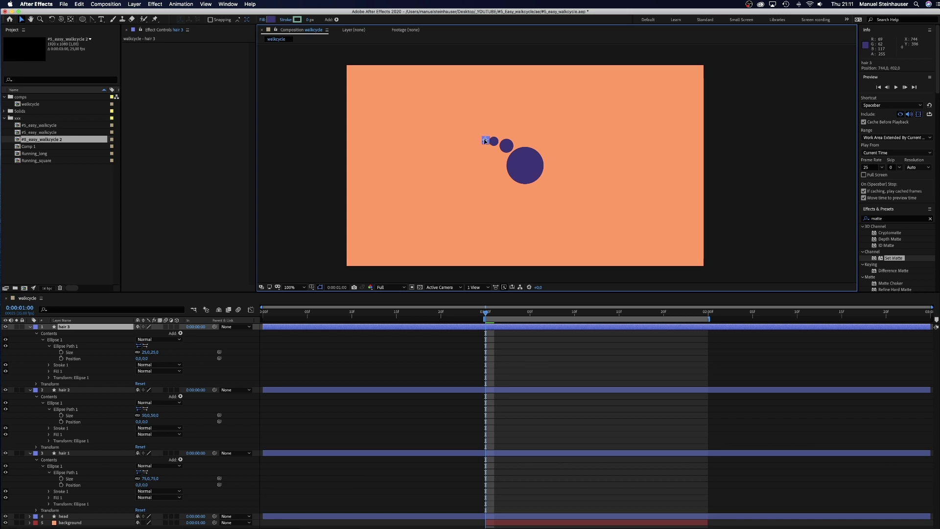
pyautogui.click(30, 326)
pyautogui.click(30, 333)
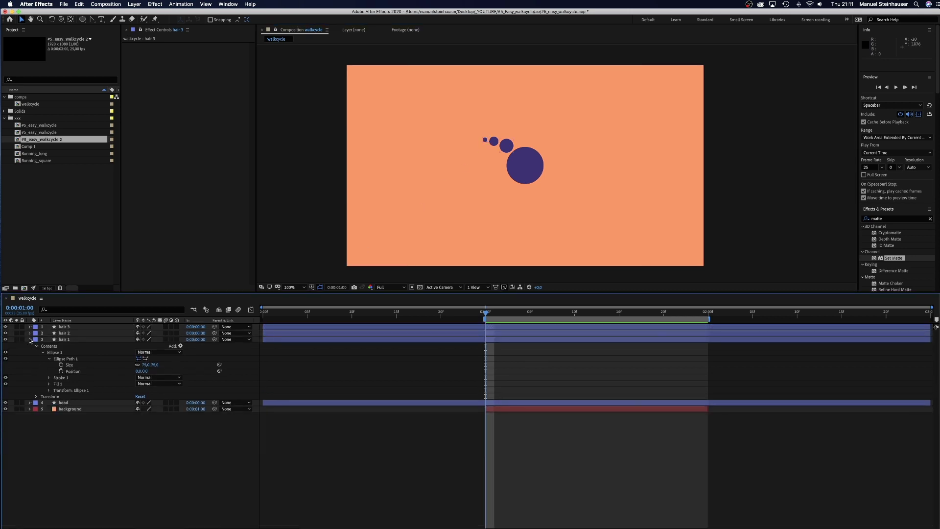
pyautogui.click(30, 339)
# Give the hair 1, hair 2 and hair 3 layers a light tan label color
pyautogui.click(66, 327)
pyautogui.keyDown('shift'); pyautogui.click(64, 341); pyautogui.keyUp('shift')
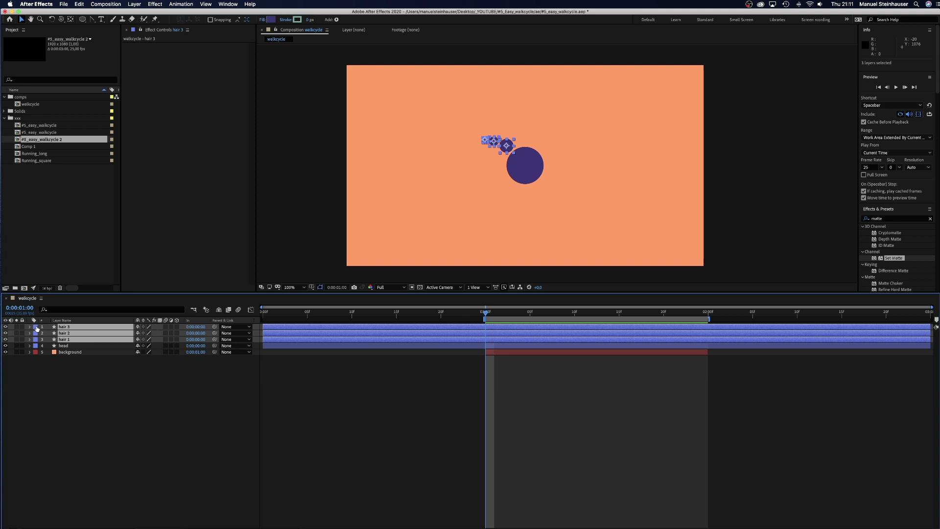
pyautogui.click(36, 327)
pyautogui.click(48, 392)
pyautogui.click(47, 417)
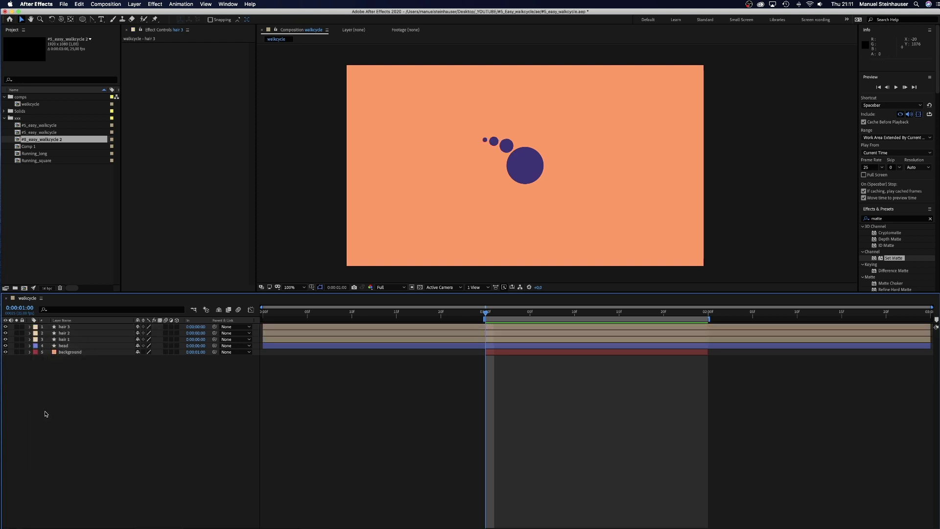
# Trim the head and hair layers to span 0:00:01:00 to 0:00:02:00 and return the current time to 0:00:01:00
pyautogui.click(288, 326)
pyautogui.keyDown('shift'); pyautogui.click(289, 344); pyautogui.keyUp('shift')
pyautogui.moveTo(263, 326); pyautogui.dragTo(481, 336)
pyautogui.click(707, 315)
pyautogui.press('super+shift+d')
pyautogui.press('Delete')
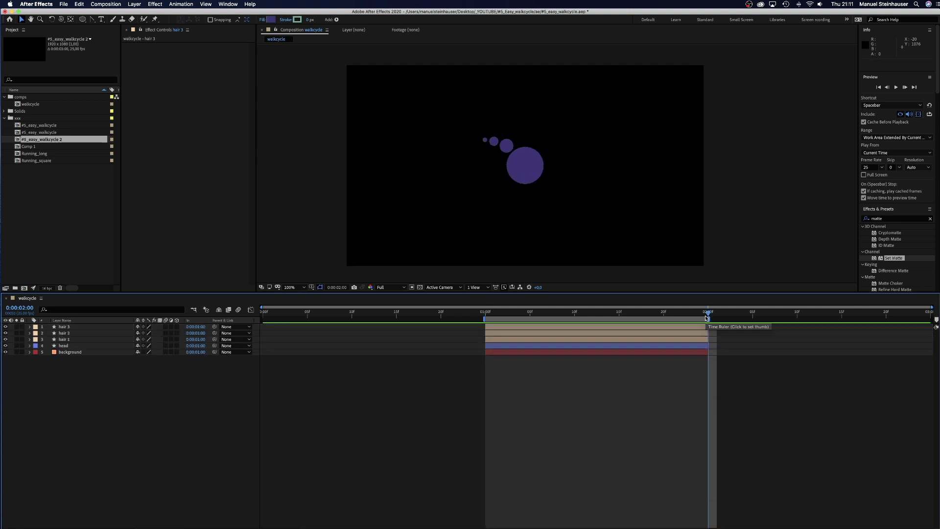
pyautogui.click(492, 313)
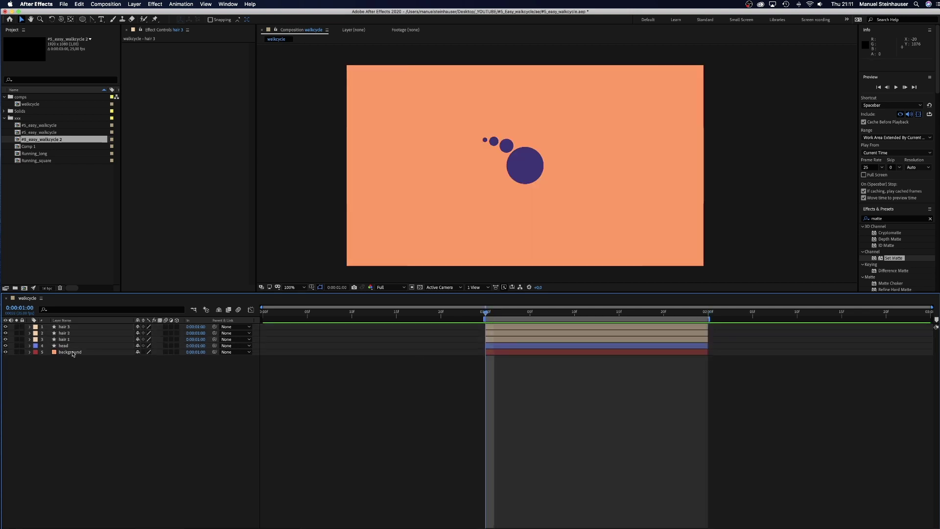
# Duplicate the hair 2 layer, place the copy directly above the head layer and rename it eye
pyautogui.click(65, 333)
pyautogui.press('super+d')
pyautogui.moveTo(65, 333); pyautogui.dragTo(66, 347)
pyautogui.press('Return')
pyautogui.write('ey')
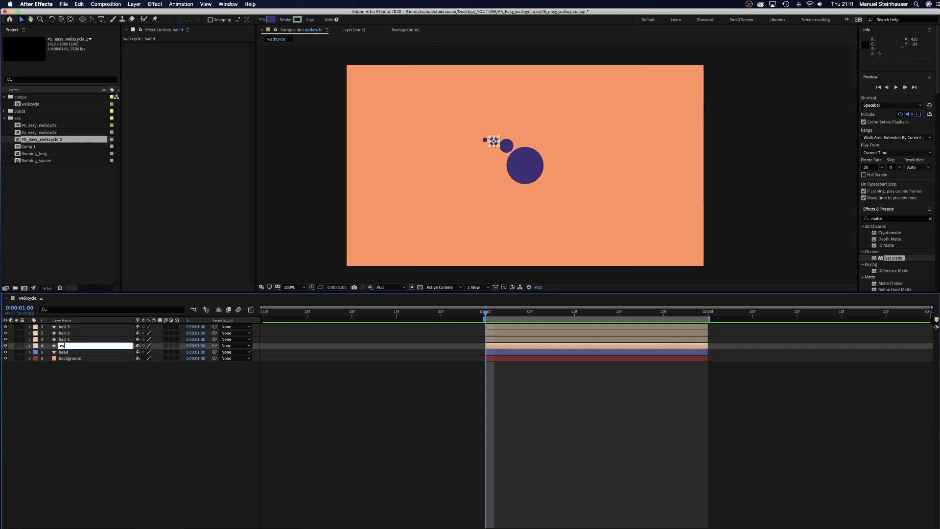
pyautogui.write('e')
pyautogui.press('Return')
# Move the eye circle onto the upper right part of the head and change its fill to white FFFFFF
pyautogui.moveTo(497, 144); pyautogui.dragTo(542, 162)
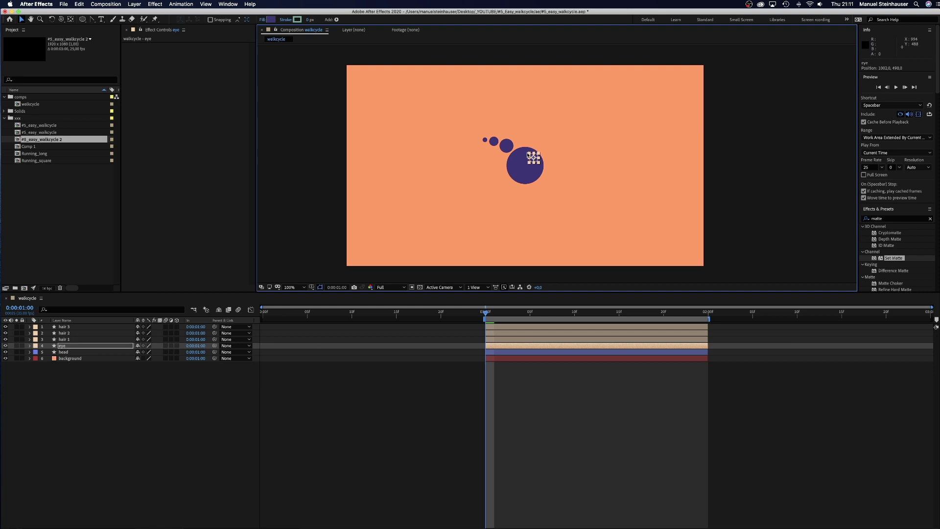
pyautogui.click(271, 19)
pyautogui.moveTo(761, 229); pyautogui.dragTo(781, 200)
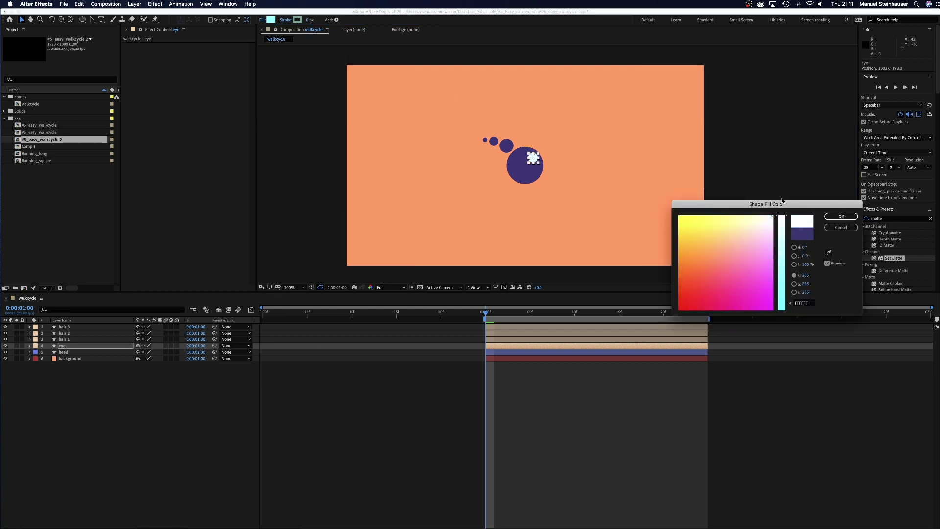
pyautogui.click(840, 216)
pyautogui.moveTo(534, 158); pyautogui.dragTo(532, 156)
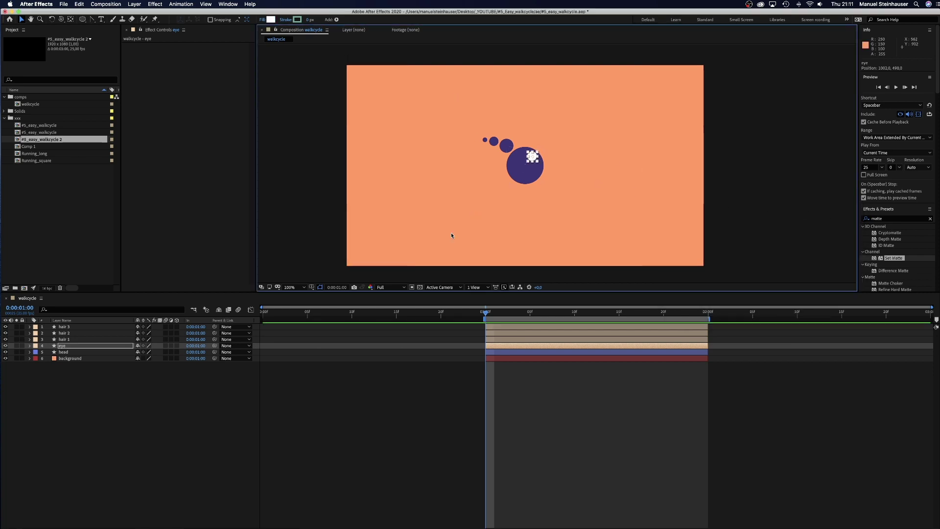
pyautogui.click(110, 420)
# Duplicate the eye layer and rename the copy mouth
pyautogui.click(61, 347)
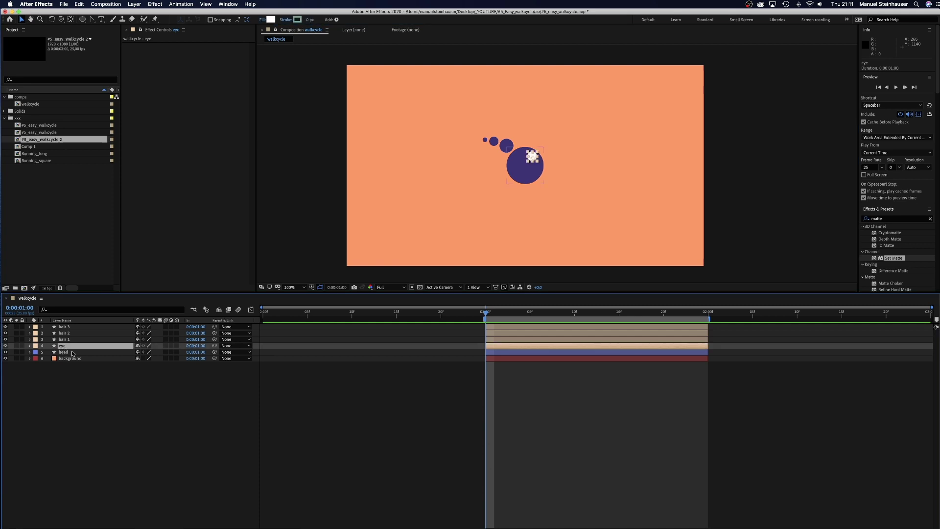
pyautogui.press('super+d')
pyautogui.press('Return')
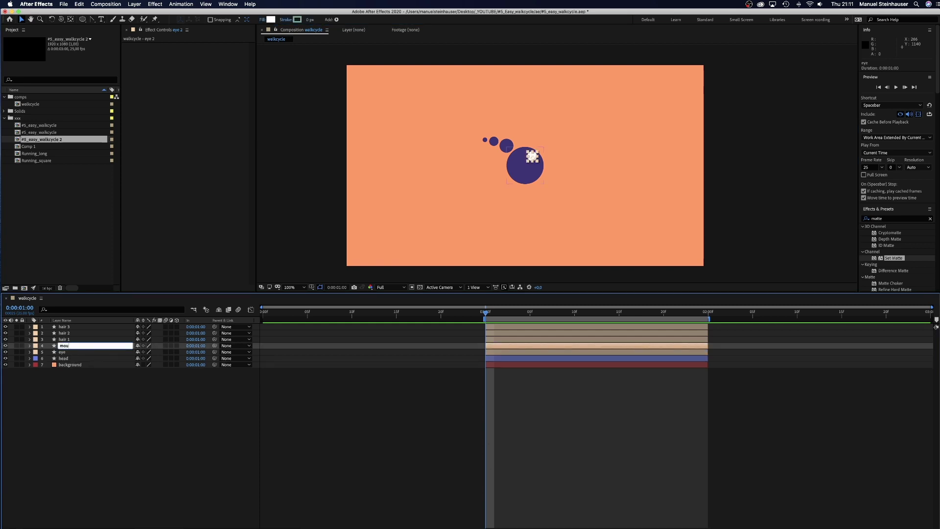
pyautogui.write('mouth')
pyautogui.press('Return')
# Move the mouth layer's ellipse to the head's lower right edge and convert its ellipse path to a Bezier path
pyautogui.click(29, 345)
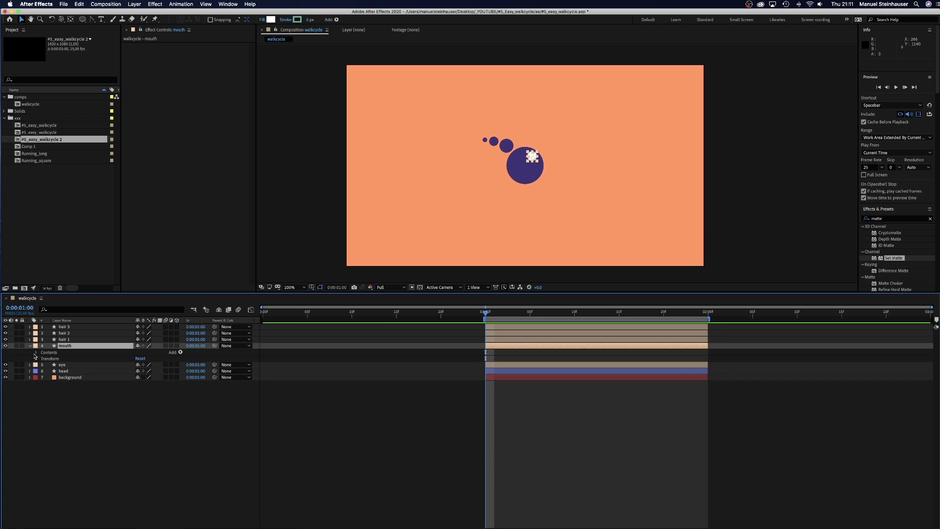
pyautogui.click(37, 353)
pyautogui.click(60, 358)
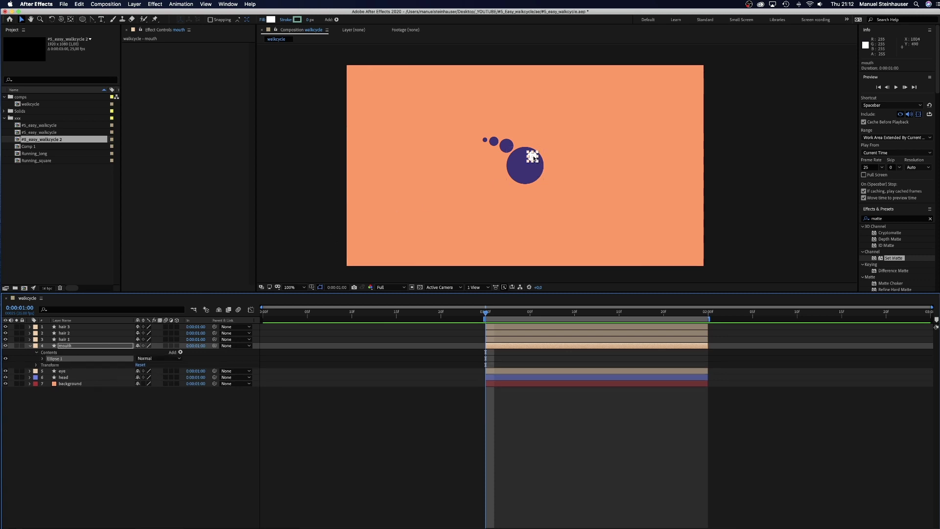
pyautogui.moveTo(532, 156); pyautogui.dragTo(538, 176)
pyautogui.click(44, 358)
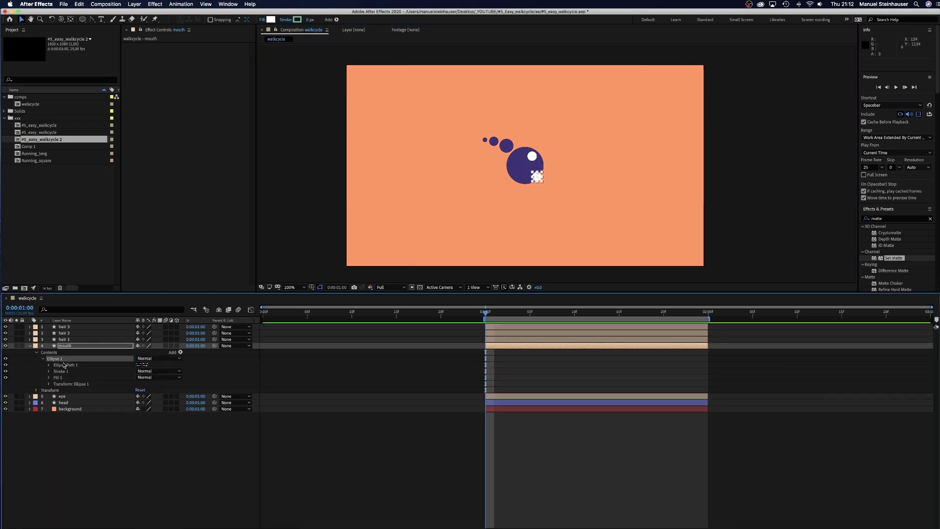
pyautogui.rightClick(64, 365)
pyautogui.click(93, 388)
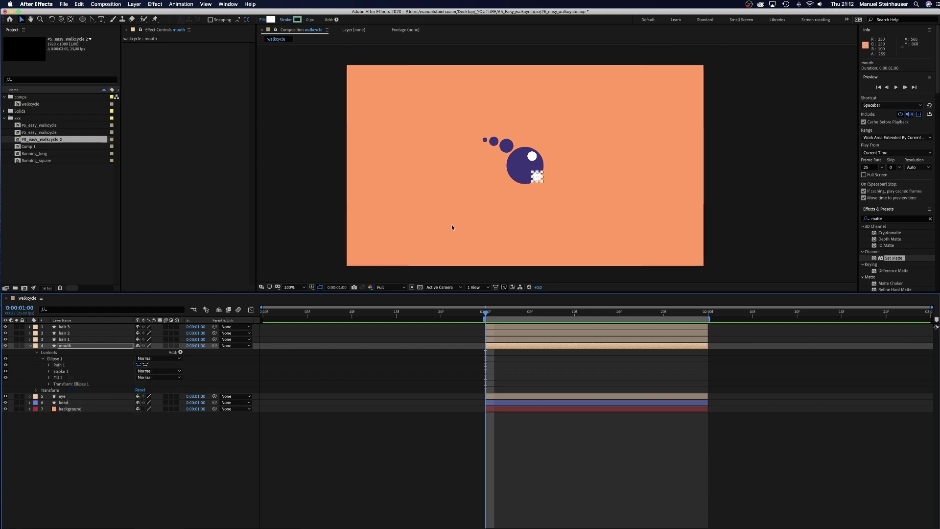
# Reshape the mouth path into a smile by lowering its top vertex and slightly raising its bottom and left vertices
pyautogui.press('z')
pyautogui.click(534, 176)
pyautogui.click(533, 175)
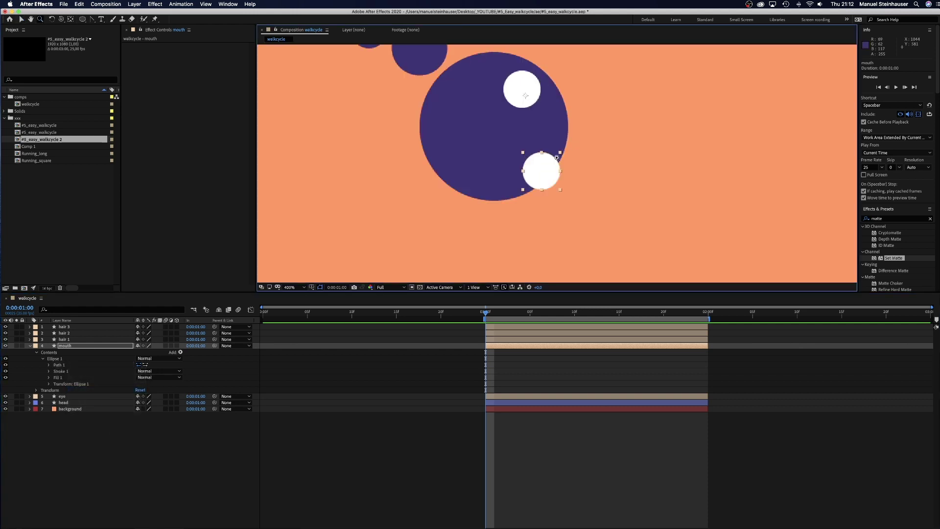
pyautogui.click(534, 175)
pyautogui.press('v')
pyautogui.click(55, 358)
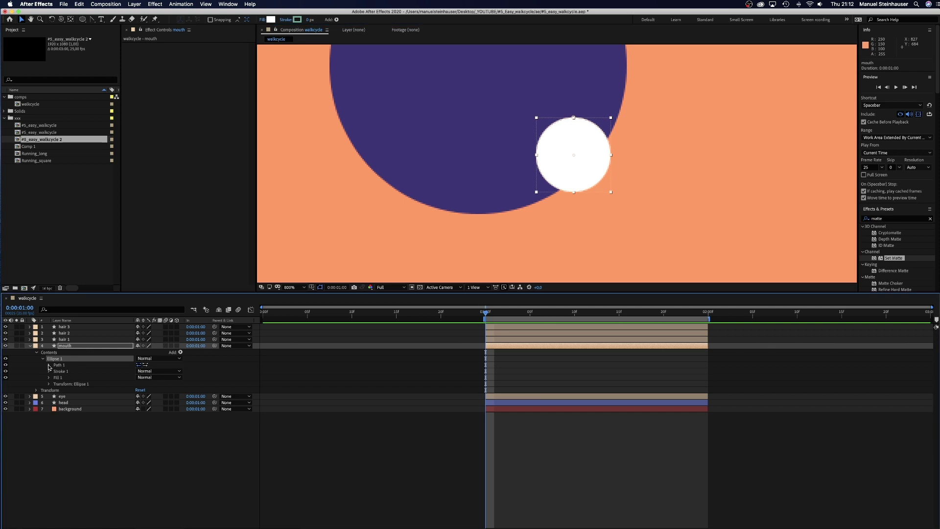
pyautogui.click(49, 364)
pyautogui.click(62, 365)
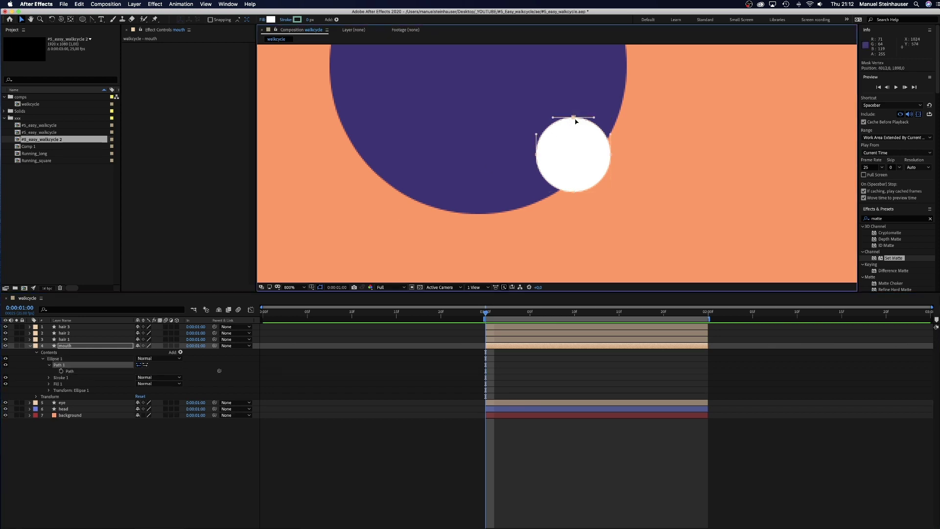
pyautogui.moveTo(574, 118); pyautogui.dragTo(579, 155)
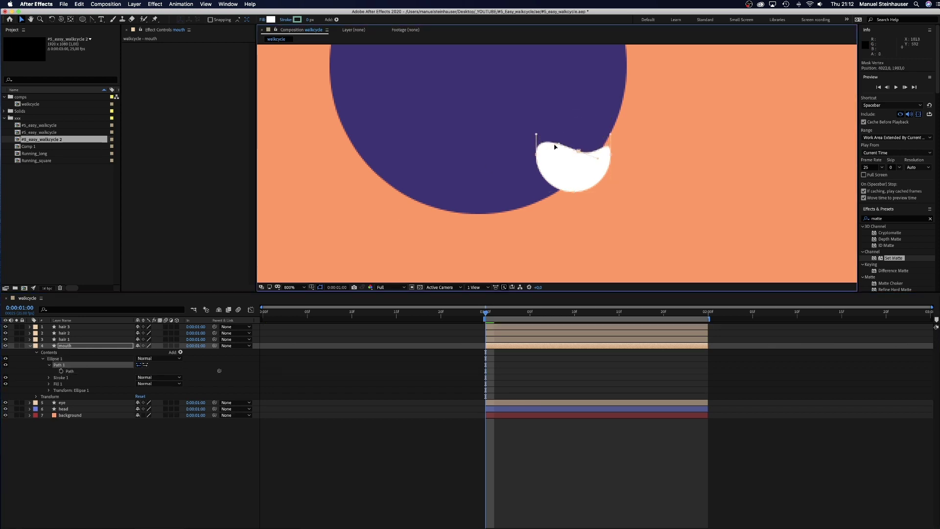
pyautogui.moveTo(574, 191); pyautogui.dragTo(581, 188)
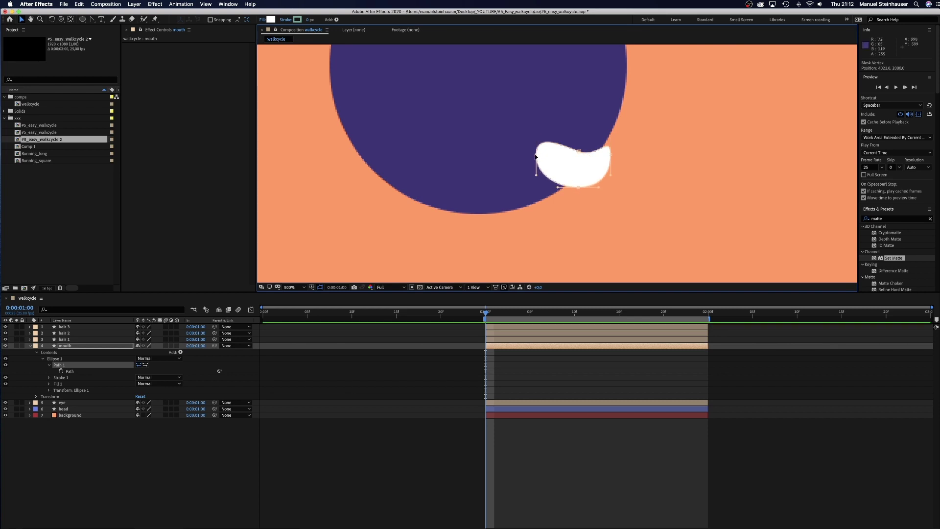
pyautogui.moveTo(536, 155); pyautogui.dragTo(580, 152)
pyautogui.click(578, 151)
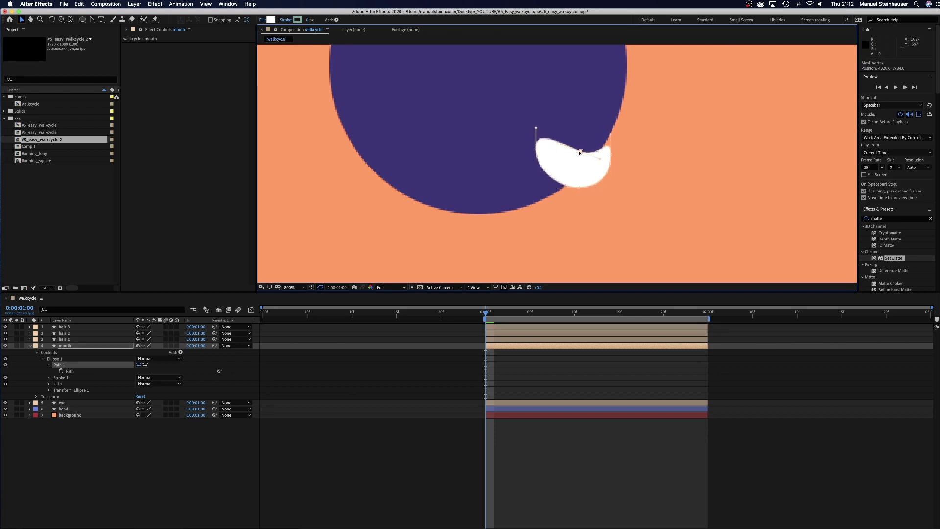
# Apply the Set Matte effect to the mouth with the head layer as its matte source, and collapse the mouth layer
pyautogui.moveTo(880, 258); pyautogui.dragTo(164, 79)
pyautogui.click(207, 51)
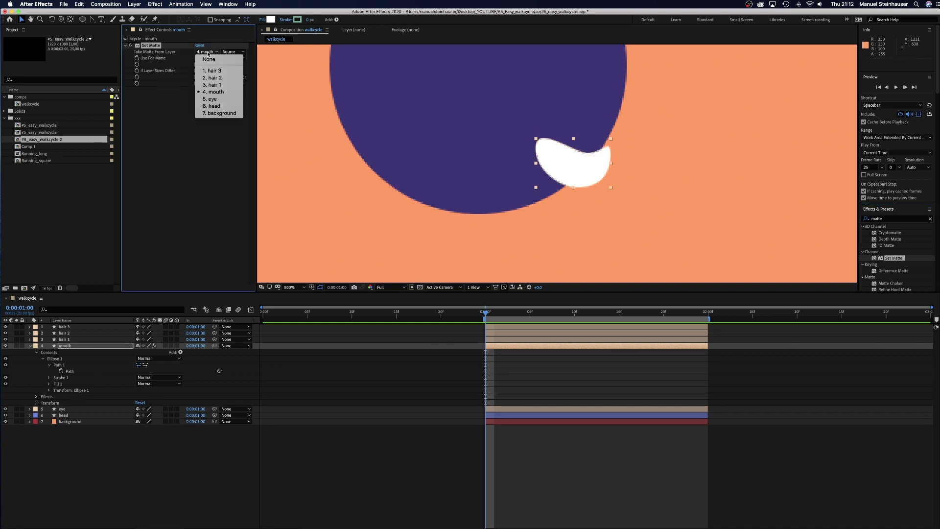
pyautogui.click(212, 109)
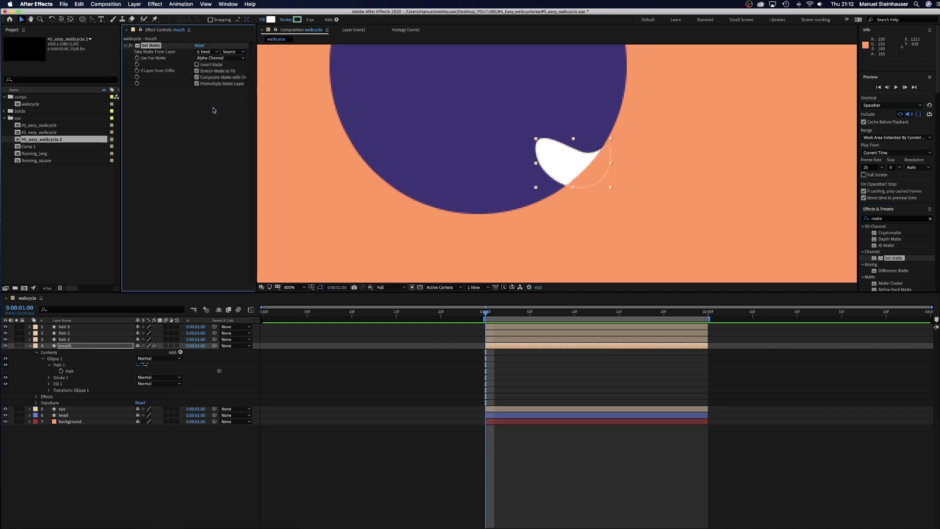
pyautogui.click(301, 287)
pyautogui.click(301, 378)
pyautogui.press('h')
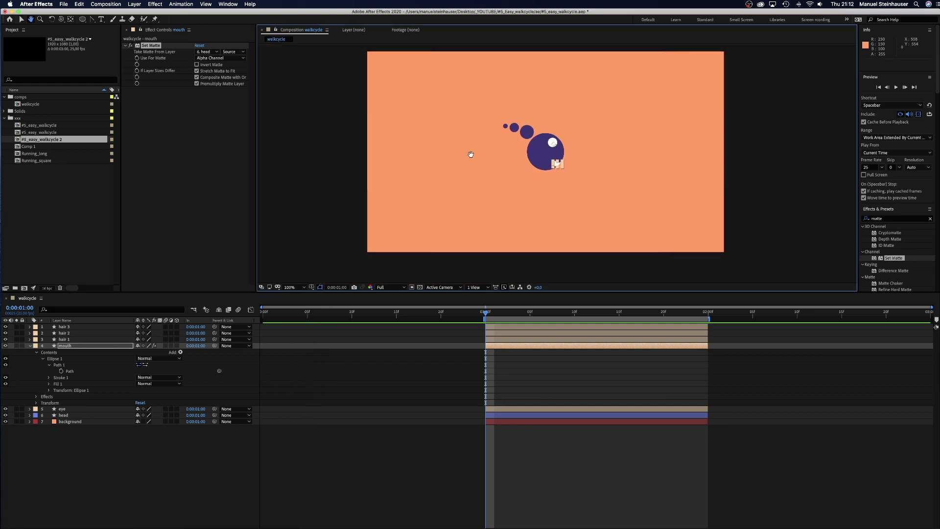
pyautogui.moveTo(470, 154); pyautogui.dragTo(465, 156)
pyautogui.press('v')
pyautogui.click(133, 418)
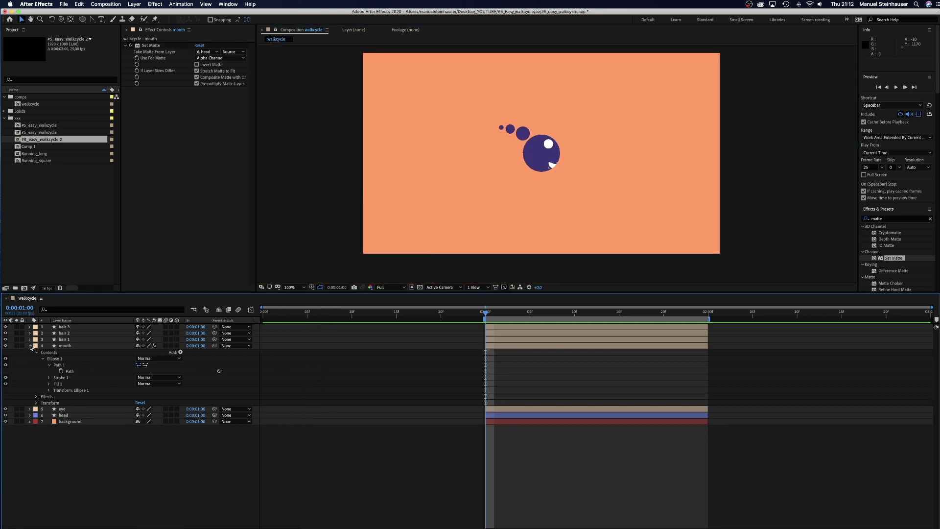
pyautogui.click(30, 347)
# Parent the mouth and eye layers to the head layer
pyautogui.click(64, 345)
pyautogui.keyDown('shift'); pyautogui.click(62, 352); pyautogui.keyUp('shift')
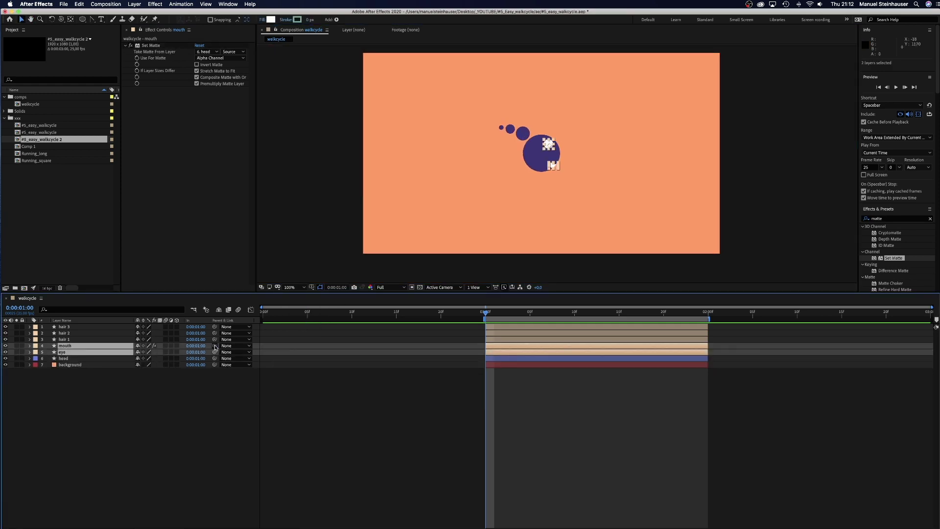
pyautogui.moveTo(214, 347); pyautogui.dragTo(66, 360)
pyautogui.click(65, 361)
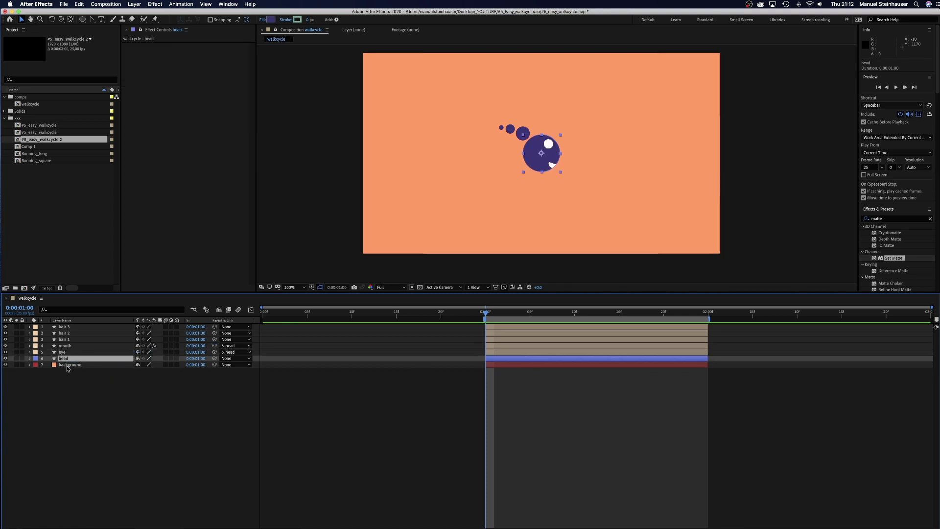
# Give the mouth and eye layers a Red label color
pyautogui.click(64, 346)
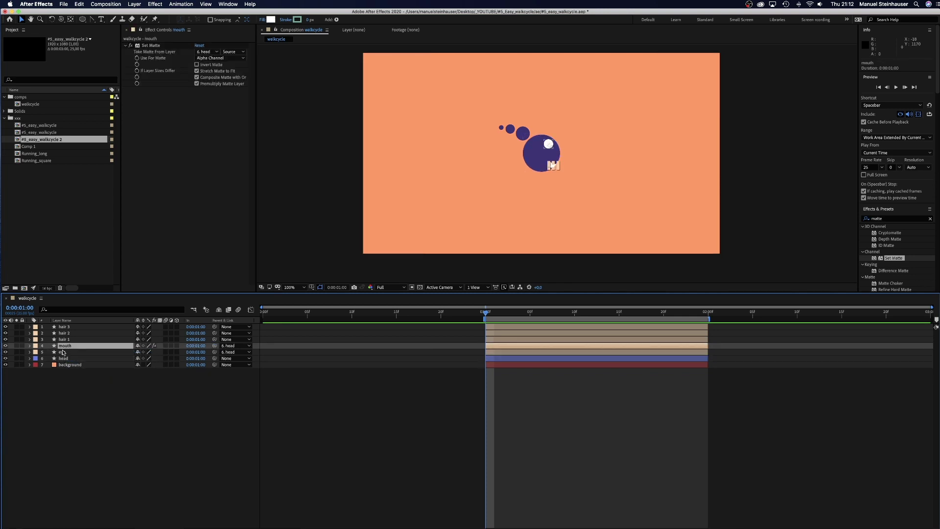
pyautogui.keyDown('shift'); pyautogui.click(60, 352); pyautogui.keyUp('shift')
pyautogui.click(35, 346)
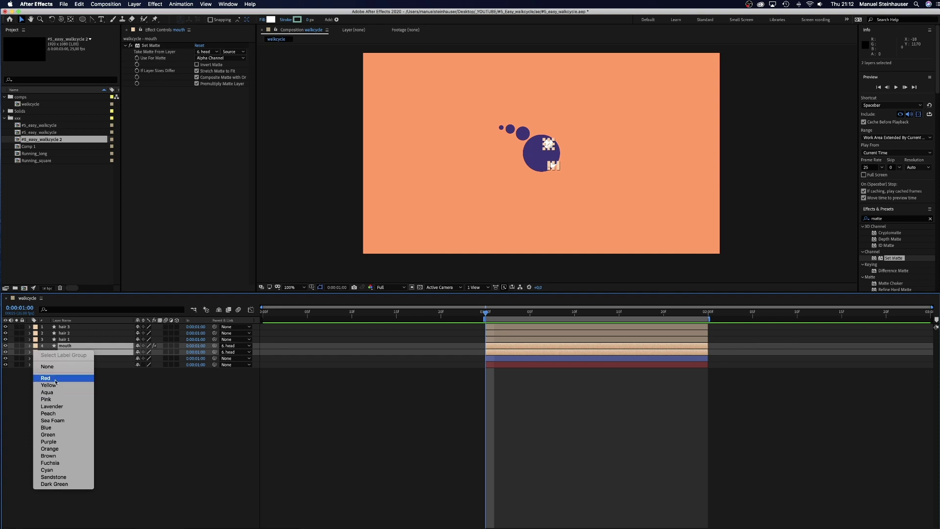
pyautogui.click(55, 381)
# Duplicate the head layer as body directly beneath the head and give the copy a Brown label color
pyautogui.click(62, 359)
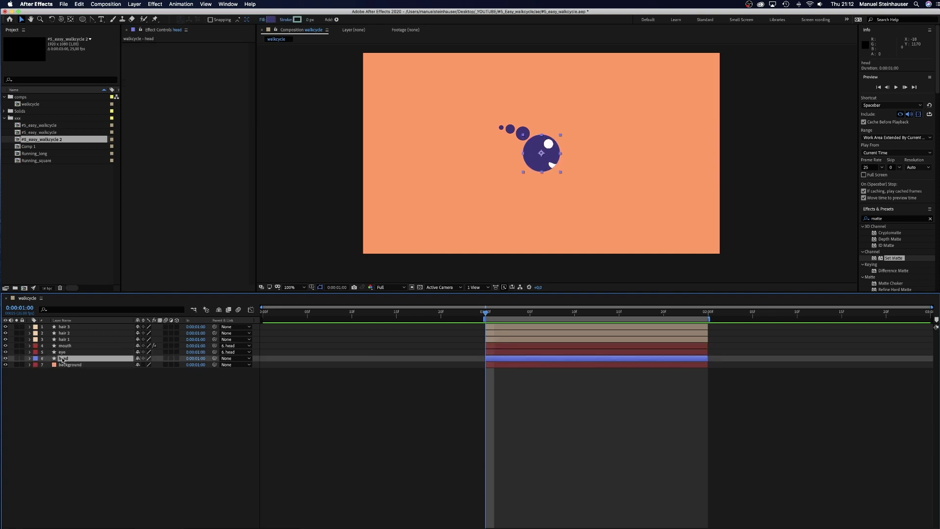
pyautogui.press('super+d')
pyautogui.moveTo(65, 363); pyautogui.dragTo(66, 370)
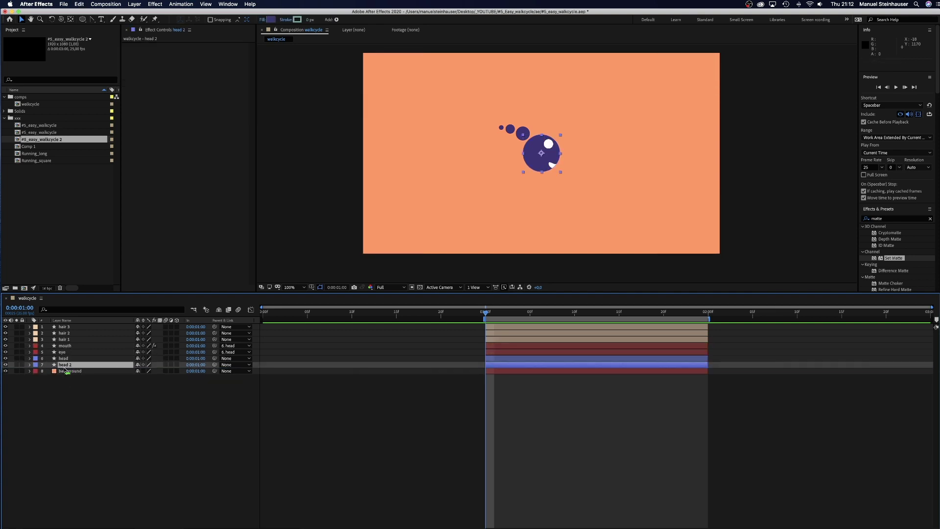
pyautogui.press('Return')
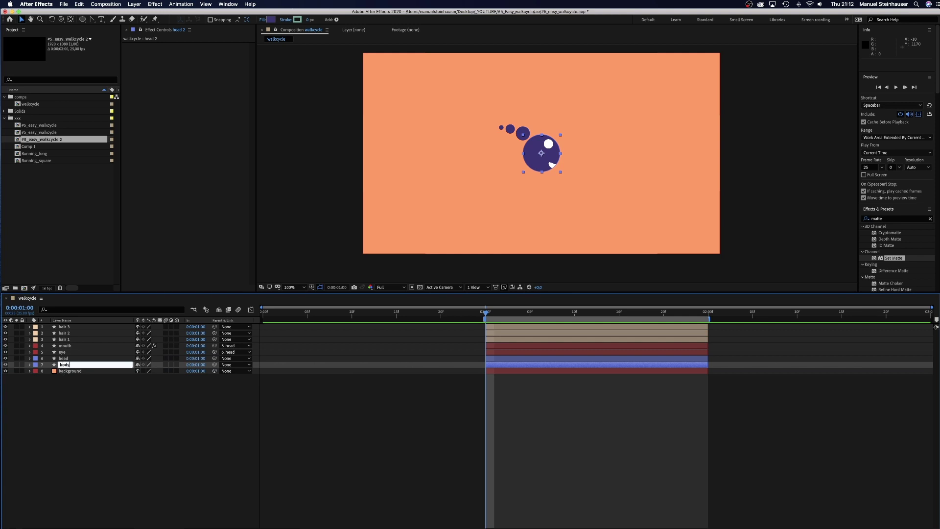
pyautogui.write('body')
pyautogui.press('Return')
pyautogui.click(35, 366)
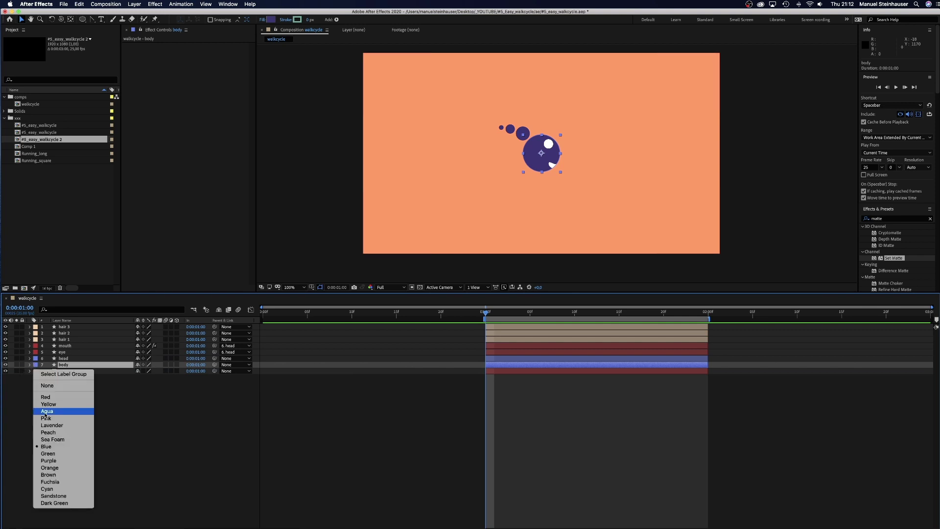
pyautogui.click(58, 476)
# Set the body layer's ellipse path size to 400 by 400
pyautogui.click(29, 365)
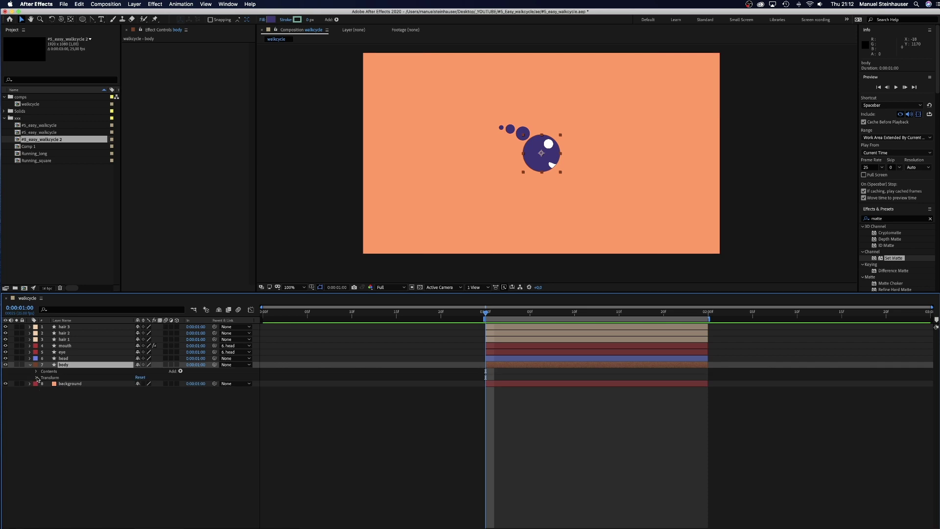
pyautogui.click(36, 371)
pyautogui.click(43, 378)
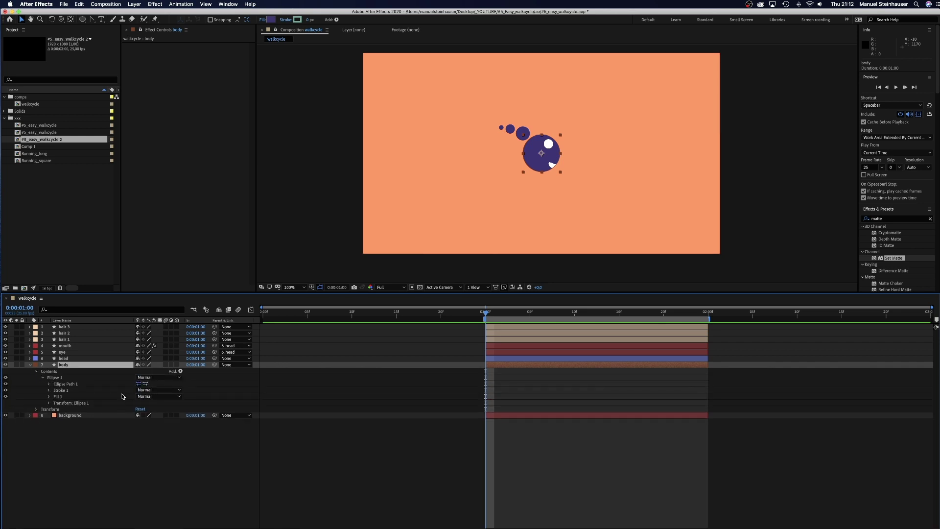
pyautogui.click(49, 384)
pyautogui.click(146, 391)
pyautogui.write('4')
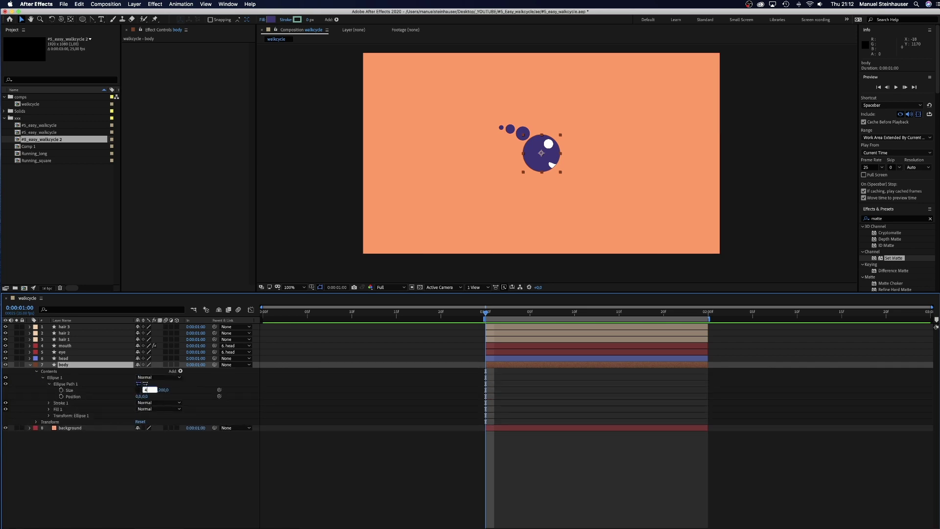
pyautogui.write('00')
pyautogui.press('Tab')
pyautogui.write('40')
pyautogui.press('Return')
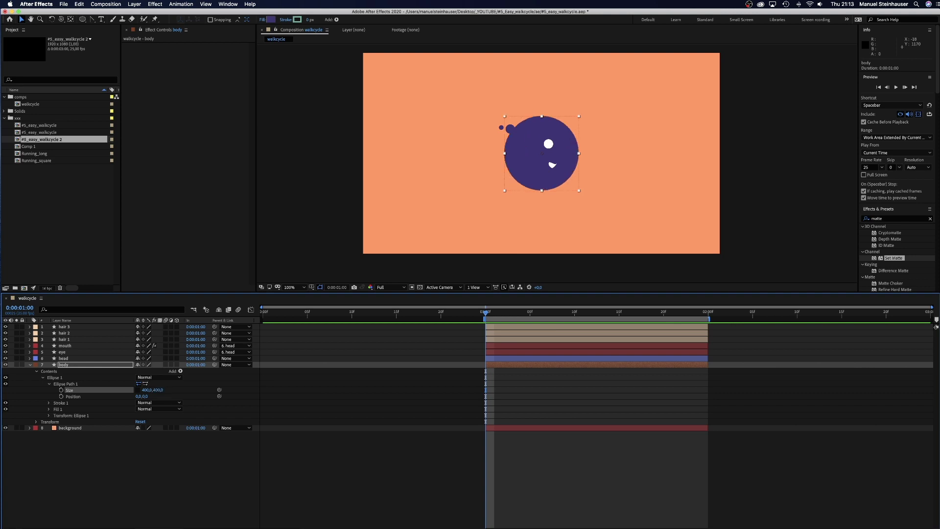
# Convert the body's ellipse path to a Bezier path and delete its bottom vertex
pyautogui.click(66, 383)
pyautogui.rightClick(69, 386)
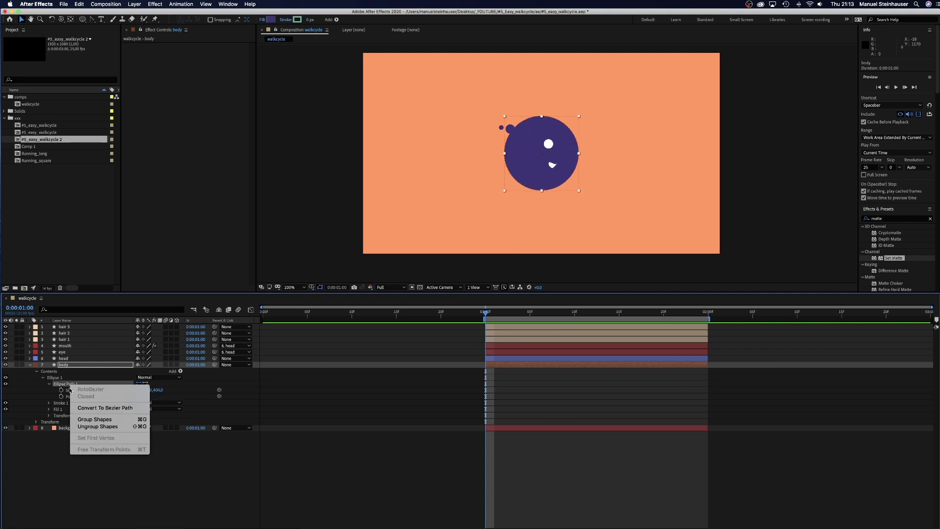
pyautogui.click(87, 408)
pyautogui.click(61, 384)
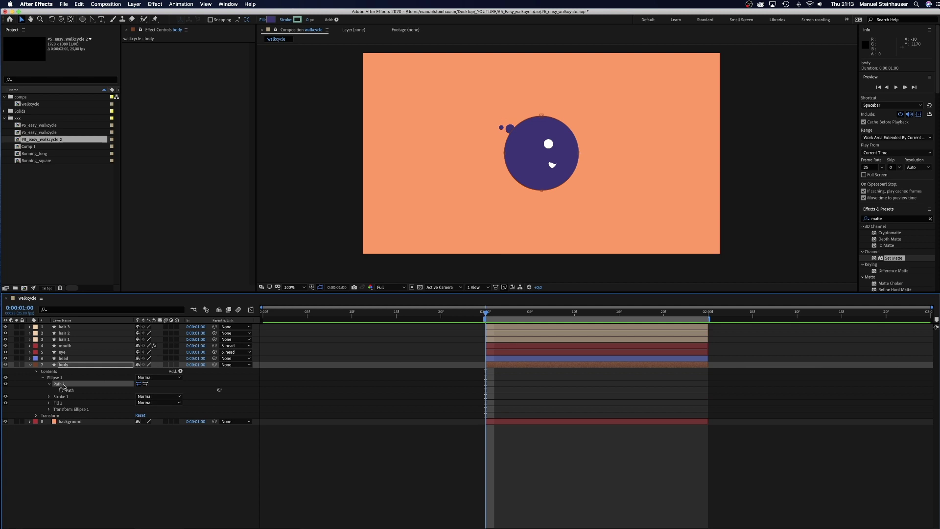
pyautogui.click(540, 190)
pyautogui.press('Delete')
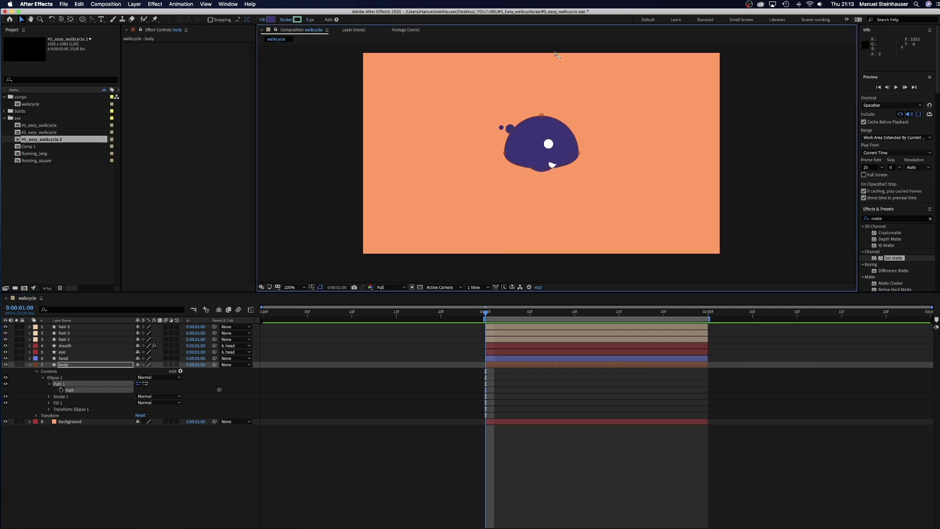
# Move the body straight down beneath the head to position 960, 850 and change its fill color to teal #458487
pyautogui.click(549, 163)
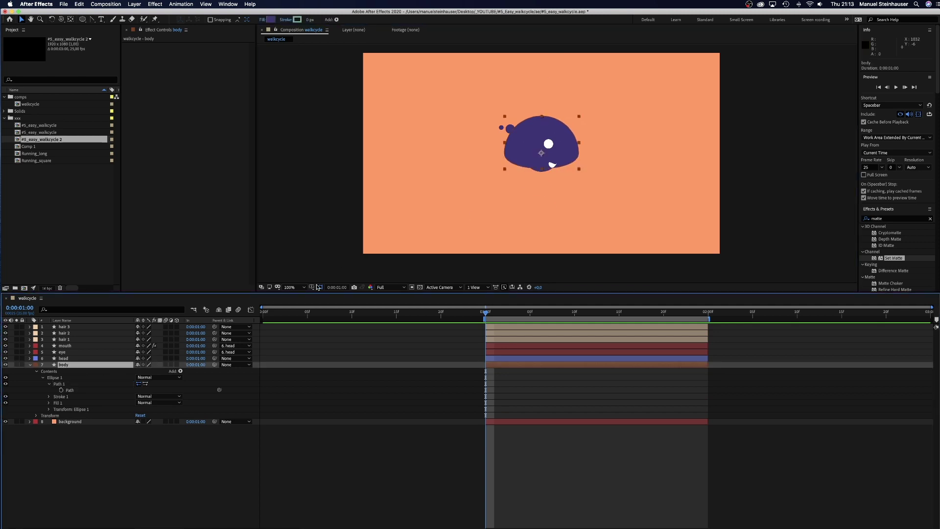
pyautogui.moveTo(540, 155); pyautogui.dragTo(541, 210)
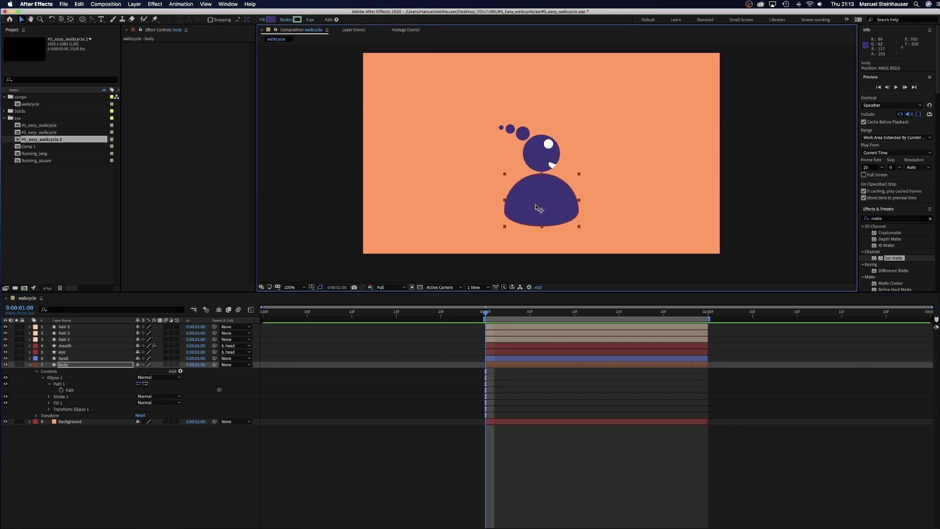
pyautogui.click(271, 20)
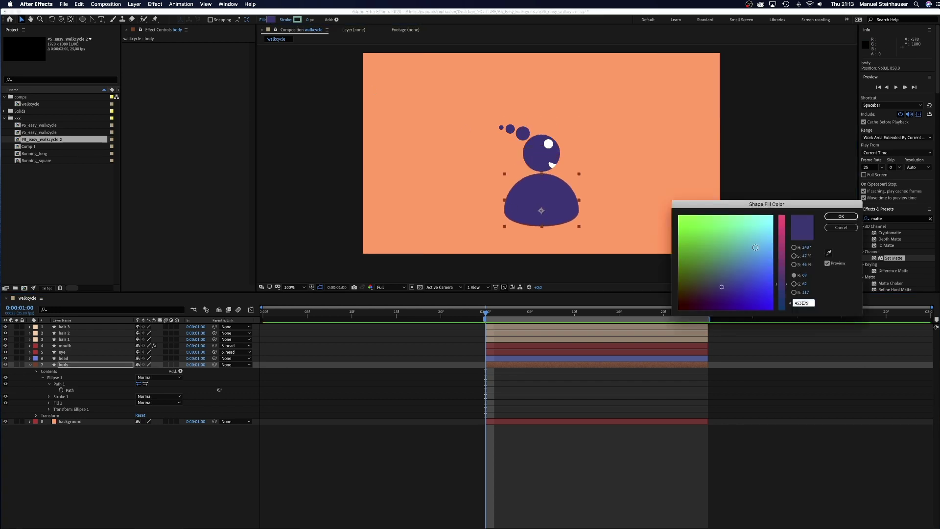
pyautogui.moveTo(756, 248); pyautogui.dragTo(733, 259)
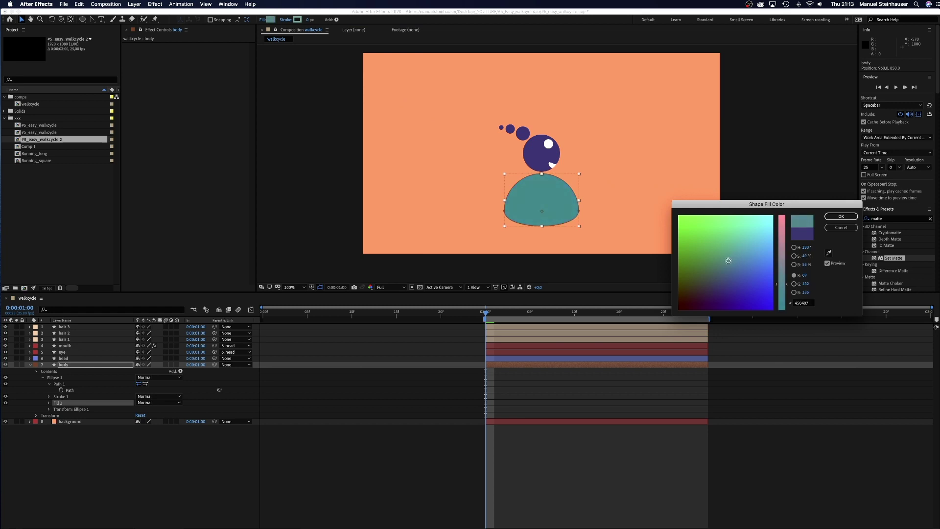
pyautogui.click(839, 215)
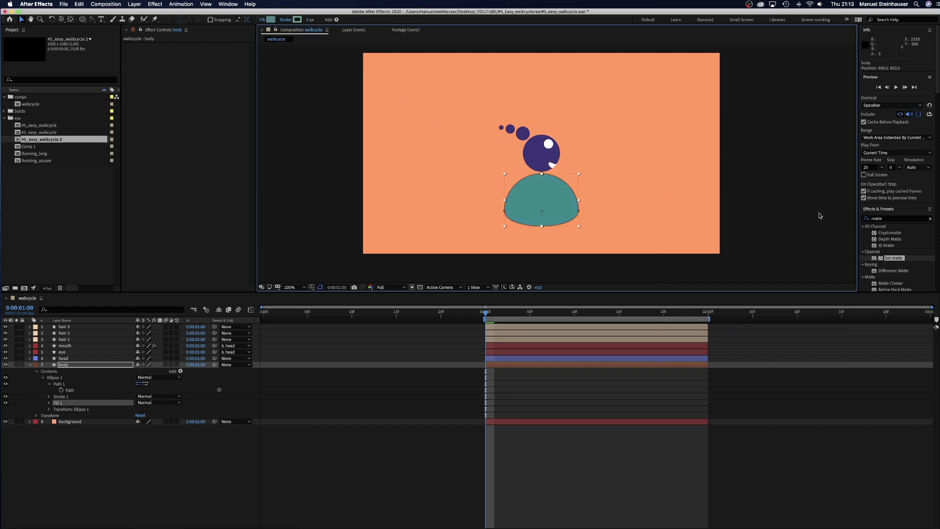
pyautogui.click(104, 484)
pyautogui.click(29, 364)
# Move all character layers from hair 3 to body straight up together, placing the body at position 960, 610
pyautogui.click(63, 365)
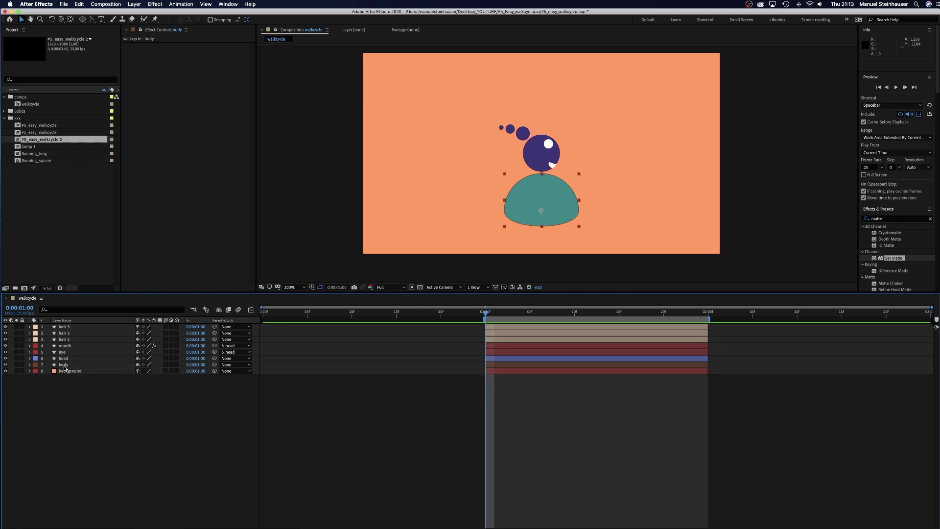
pyautogui.keyDown('shift'); pyautogui.click(64, 326); pyautogui.keyUp('shift')
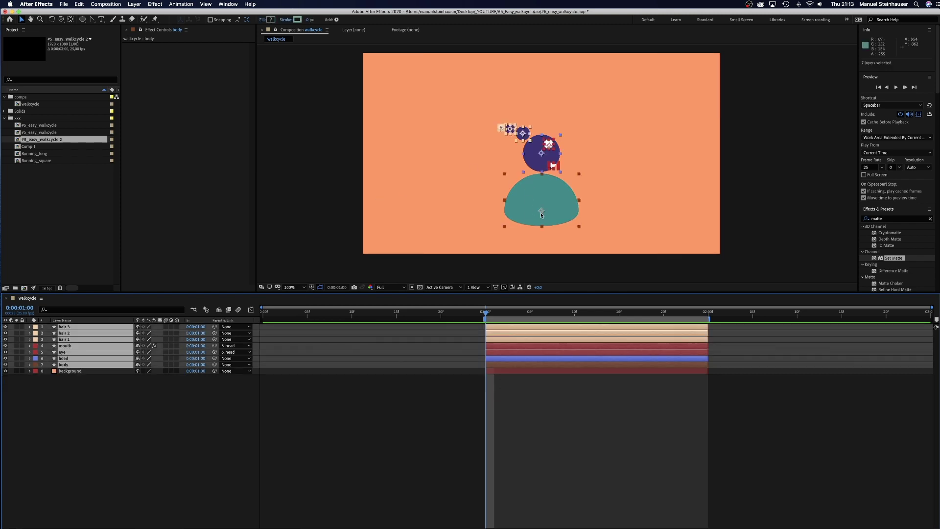
pyautogui.moveTo(541, 214); pyautogui.dragTo(542, 170)
pyautogui.click(148, 477)
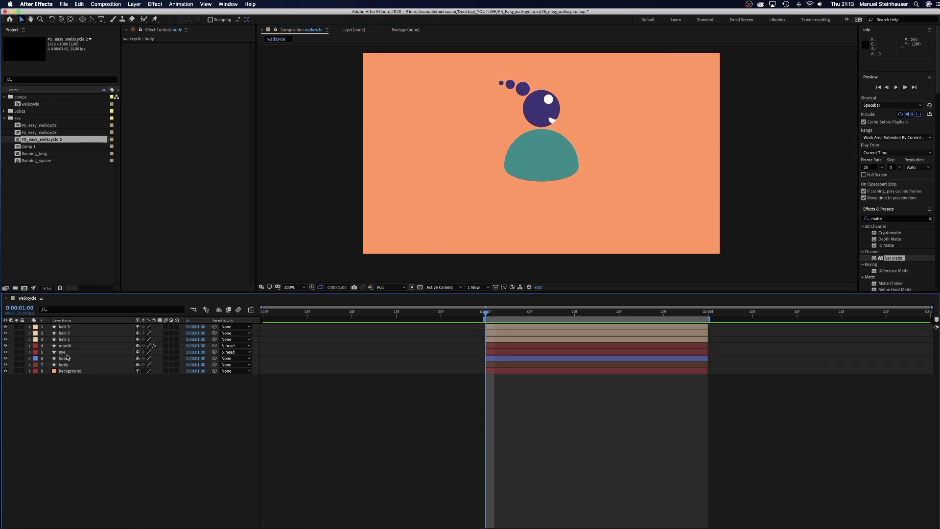
# Select the body layer and place a composition marker at 0:00:01:12, halfway through the work area
pyautogui.click(64, 363)
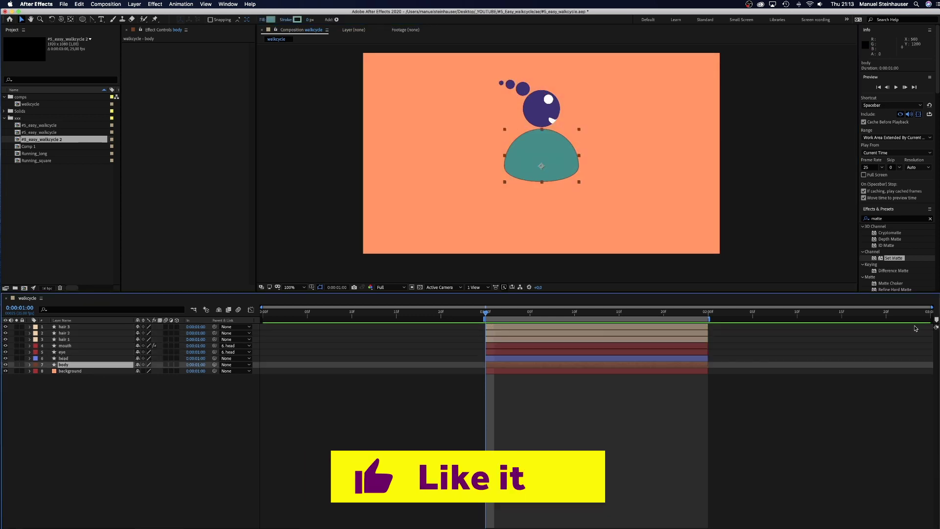
pyautogui.moveTo(936, 321)
pyautogui.mouseDown()
pyautogui.moveTo(595, 336)
pyautogui.moveTo(591, 313)
pyautogui.moveTo(493, 342)
pyautogui.mouseUp()
pyautogui.press('pageup')
pyautogui.press('pageup')
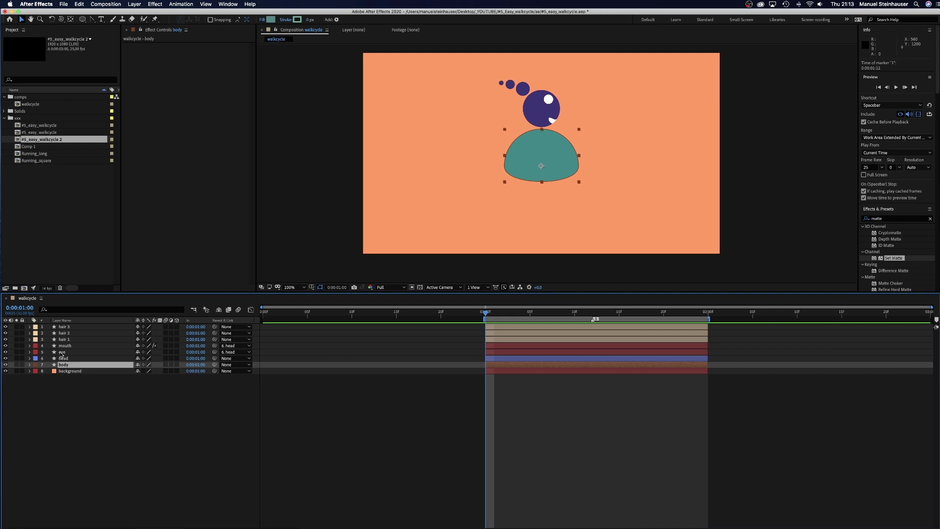
# Keyframe the body's position at 960, 610 on 0:00:01:00 and 0:00:01:12, and at 960, 570 on 0:00:01:06
pyautogui.press('p')
pyautogui.click(48, 371)
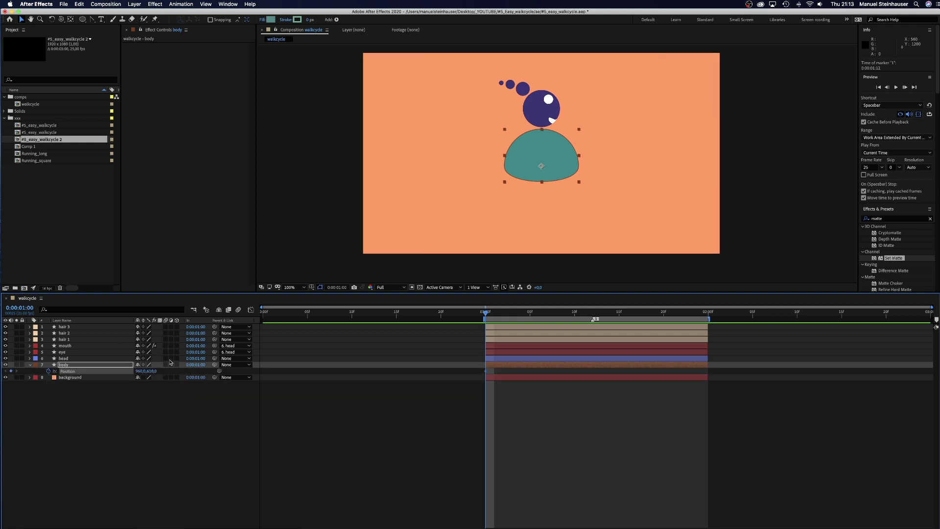
pyautogui.click(592, 313)
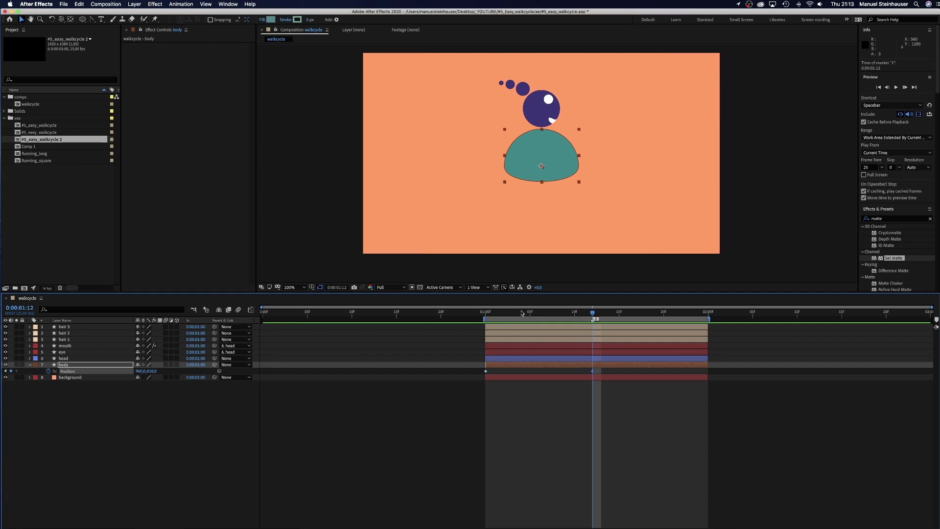
pyautogui.click(539, 314)
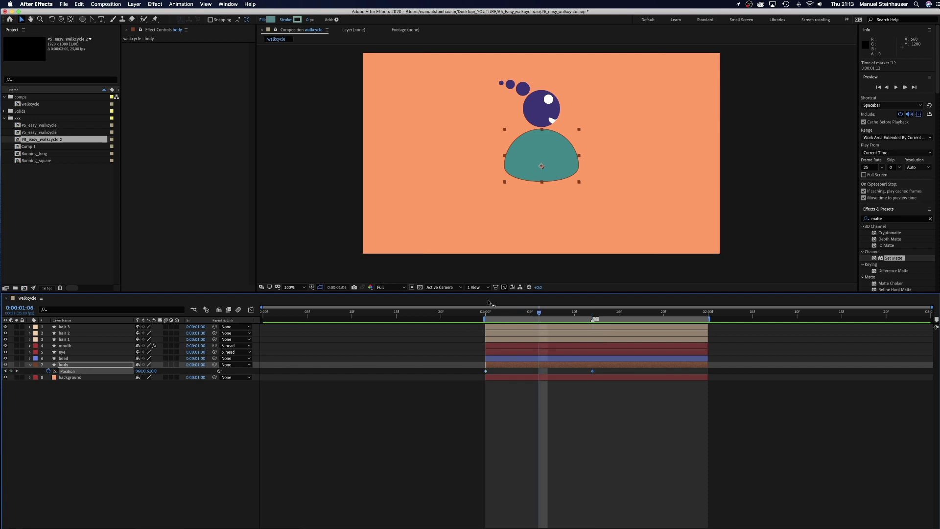
pyautogui.hotkey('shift', 'Up')
pyautogui.hotkey('shift', 'Up')
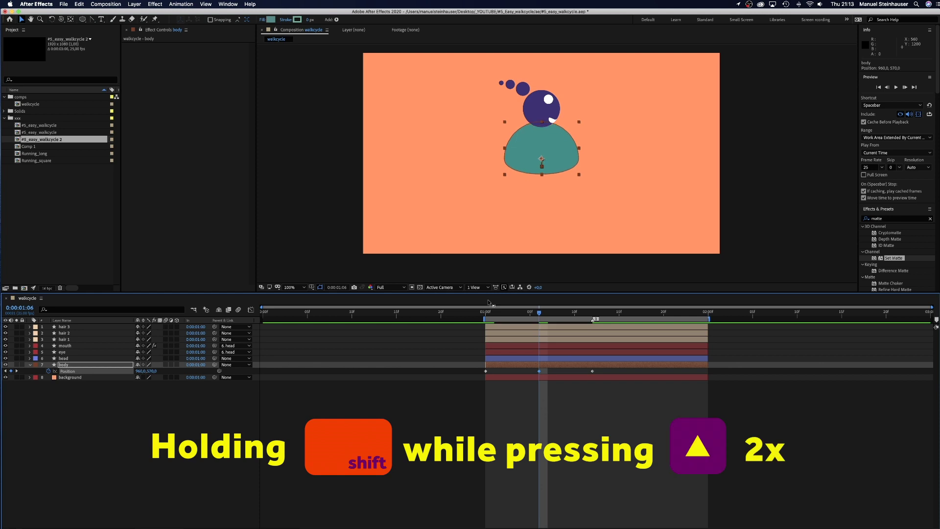
# Apply Easy Ease to all three position keyframes of the body layer
pyautogui.moveTo(477, 368); pyautogui.dragTo(607, 375)
pyautogui.rightClick(486, 372)
pyautogui.moveTo(538, 457)
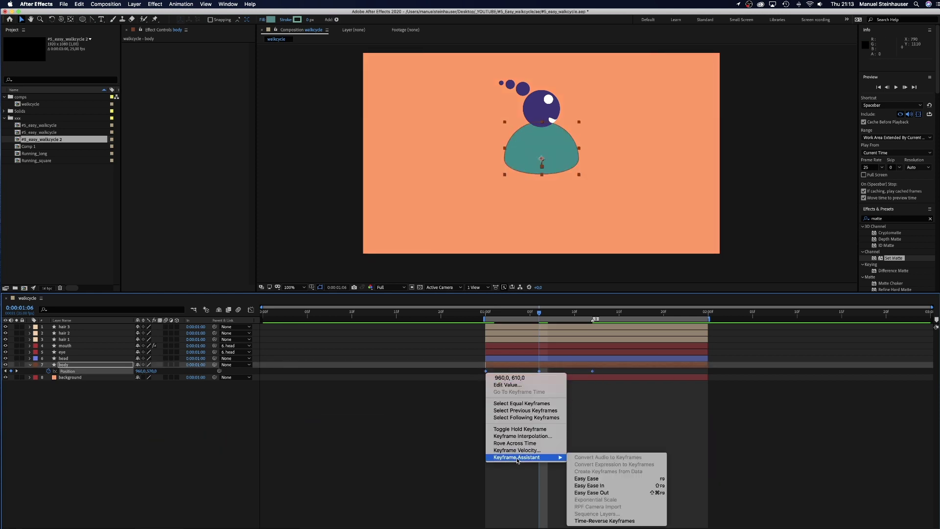
pyautogui.click(606, 479)
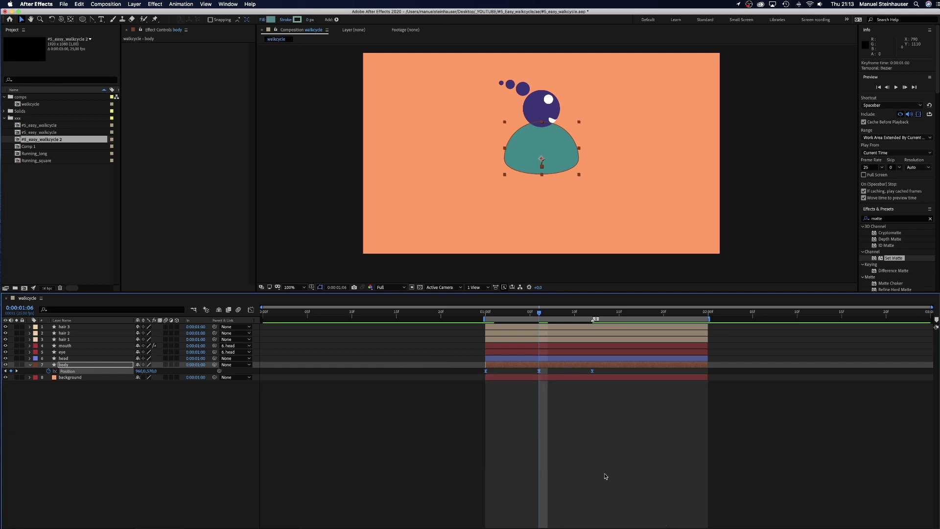
# Add the expression loopOut("cycle") to the body's position and preview the looping motion from 0:00:01:00
pyautogui.click(491, 314)
pyautogui.click(182, 5)
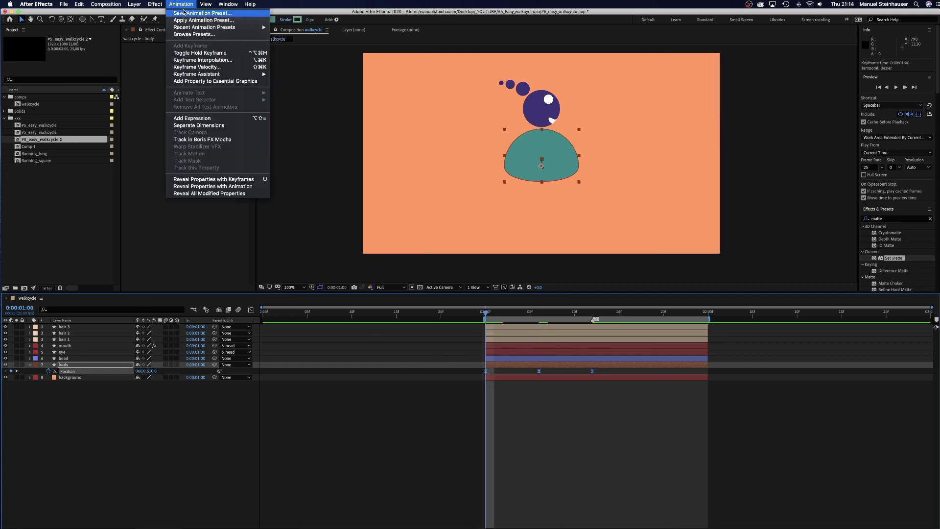
pyautogui.click(212, 118)
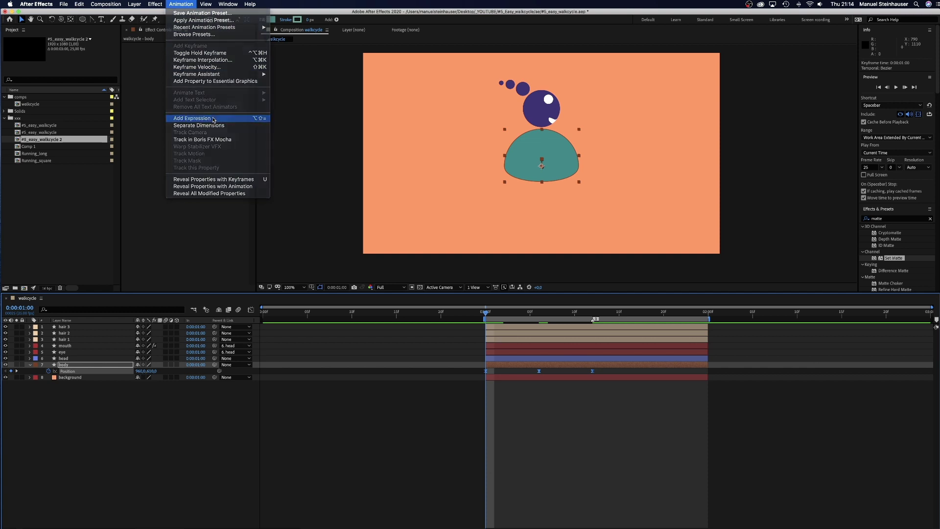
pyautogui.write('loop')
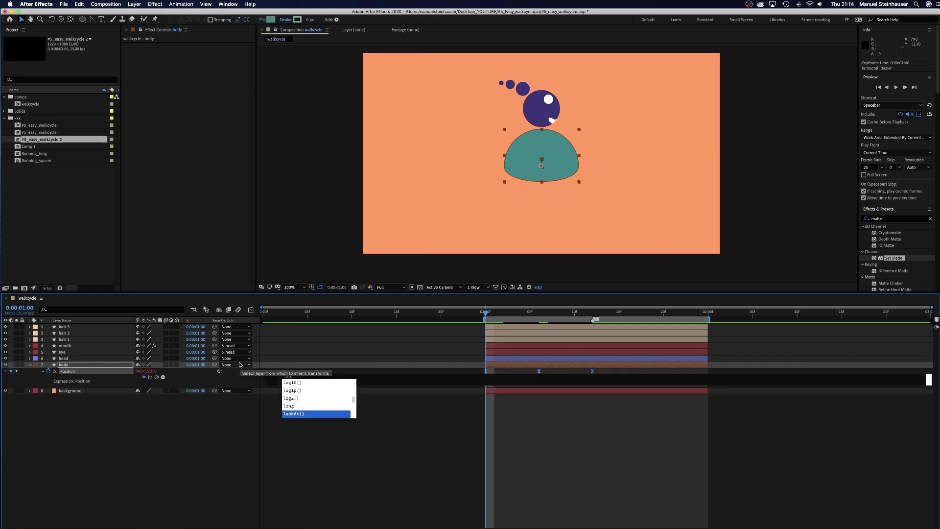
pyautogui.press('Down')
pyautogui.press('Down')
pyautogui.press('Return')
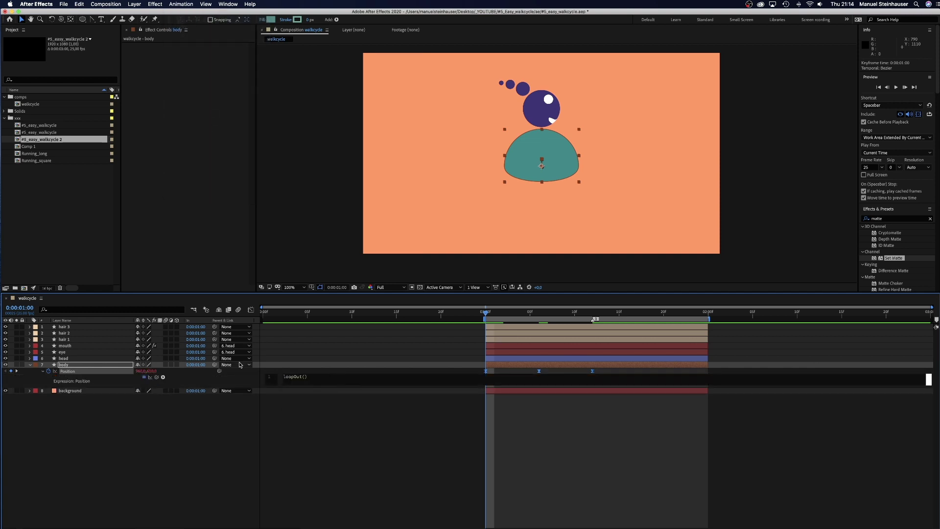
pyautogui.write('"cycle')
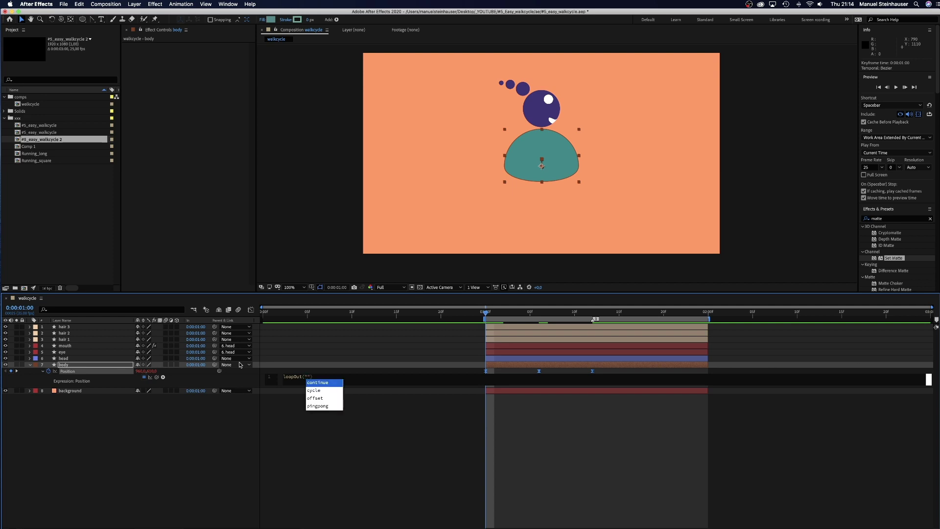
pyautogui.click(201, 440)
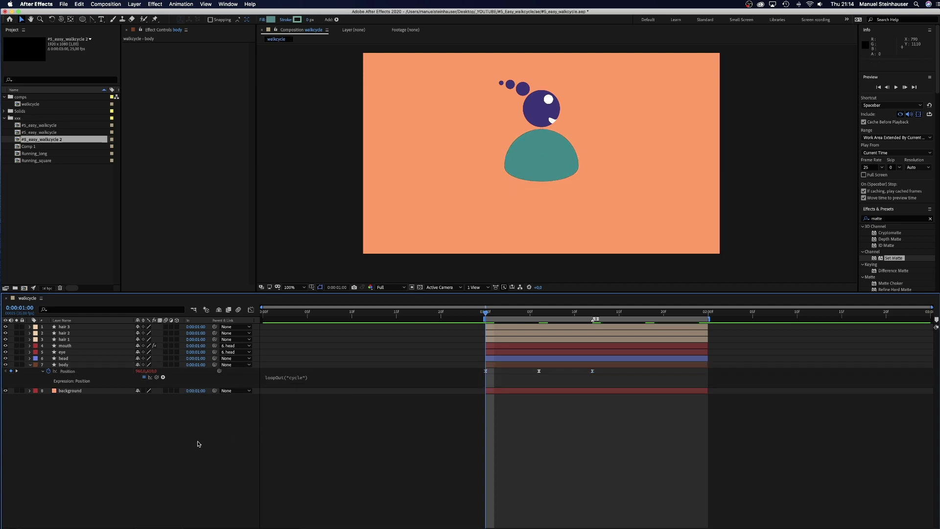
pyautogui.press('space')
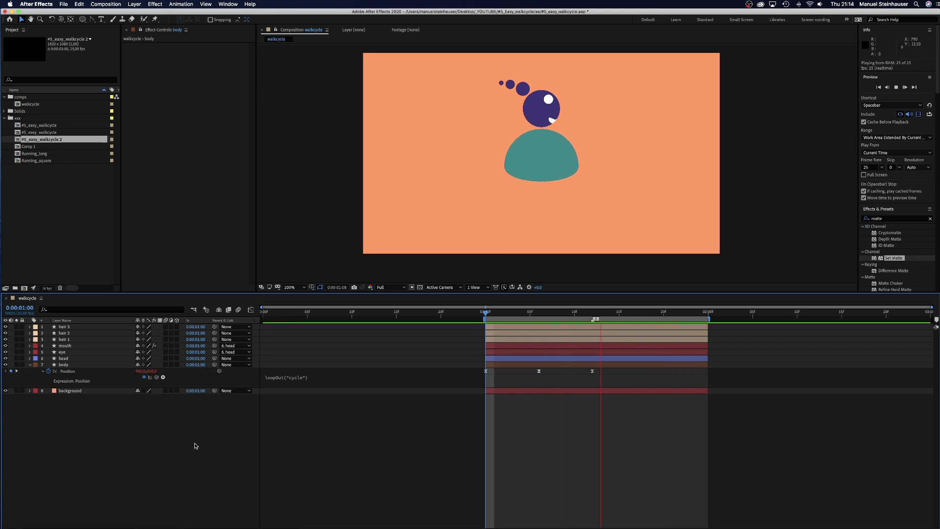
# Keyframe the head's position at 960, 300 on 0:00:01:00 and at 960, 240 on 0:00:01:06
pyautogui.click(56, 358)
pyautogui.press('p')
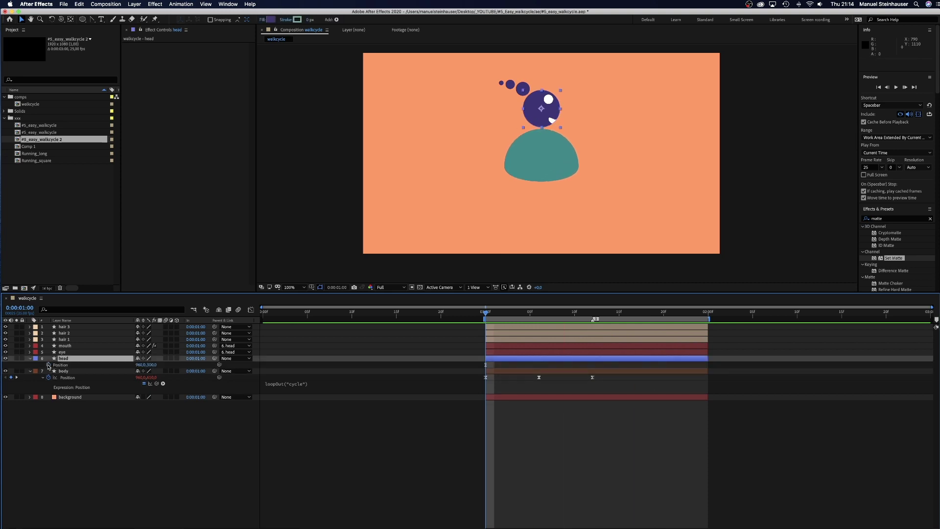
pyautogui.click(48, 365)
pyautogui.click(17, 377)
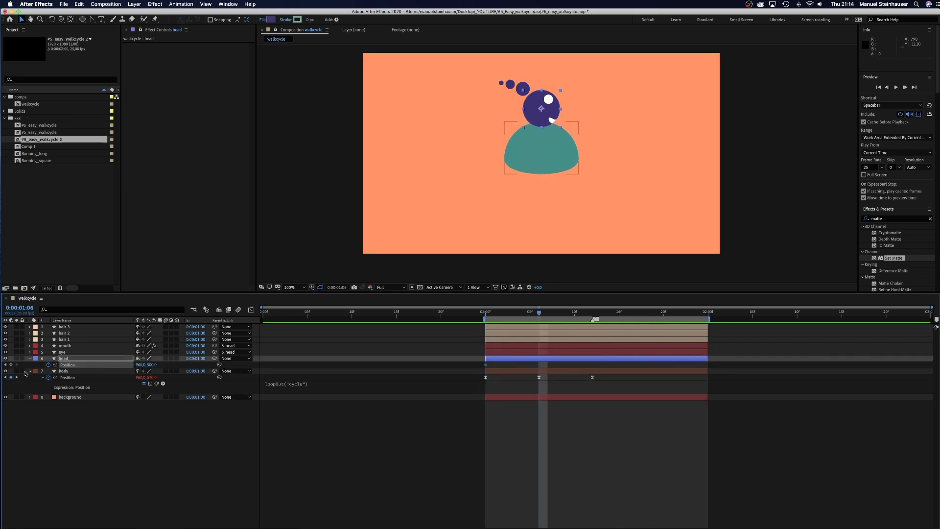
pyautogui.hotkey('shift', 'Up')
pyautogui.hotkey('shift', 'Up')
pyautogui.hotkey('shift', 'Up')
pyautogui.hotkey('shift', 'Up')
pyautogui.hotkey('shift', 'Up')
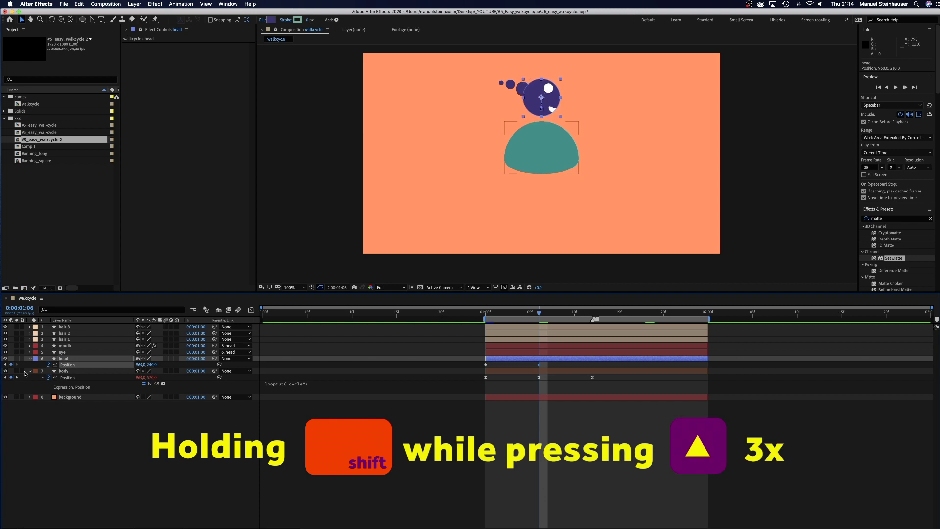
# Copy the head's first position keyframe to the marker at 0:00:01:12
pyautogui.click(18, 367)
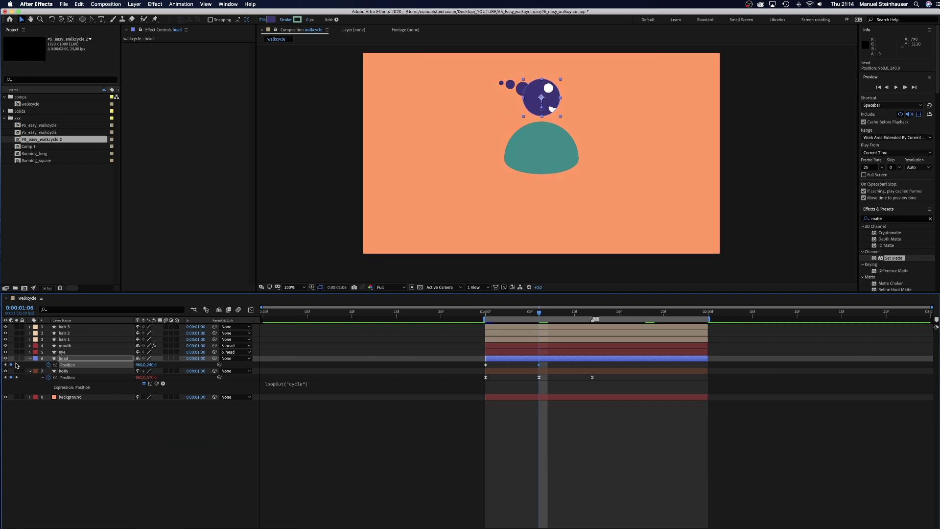
pyautogui.click(588, 315)
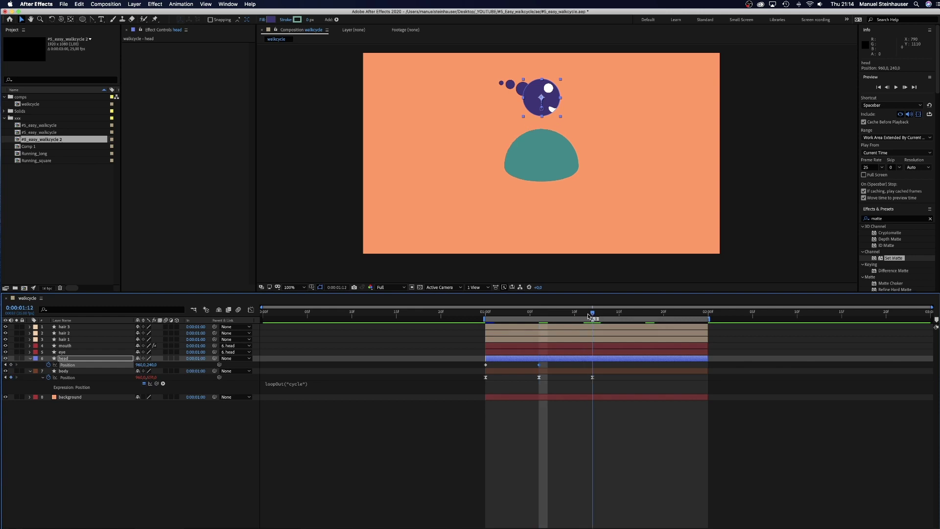
pyautogui.click(485, 365)
pyautogui.press('super+c')
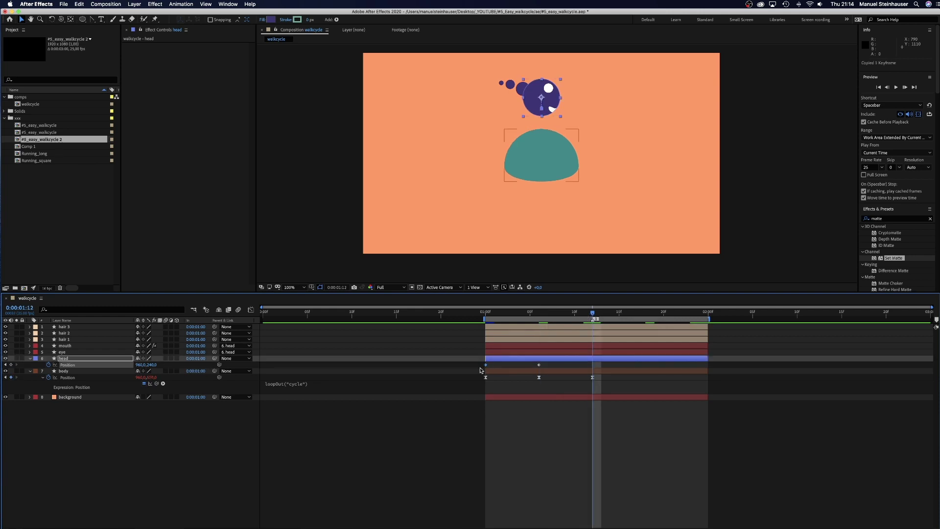
pyautogui.press('super+v')
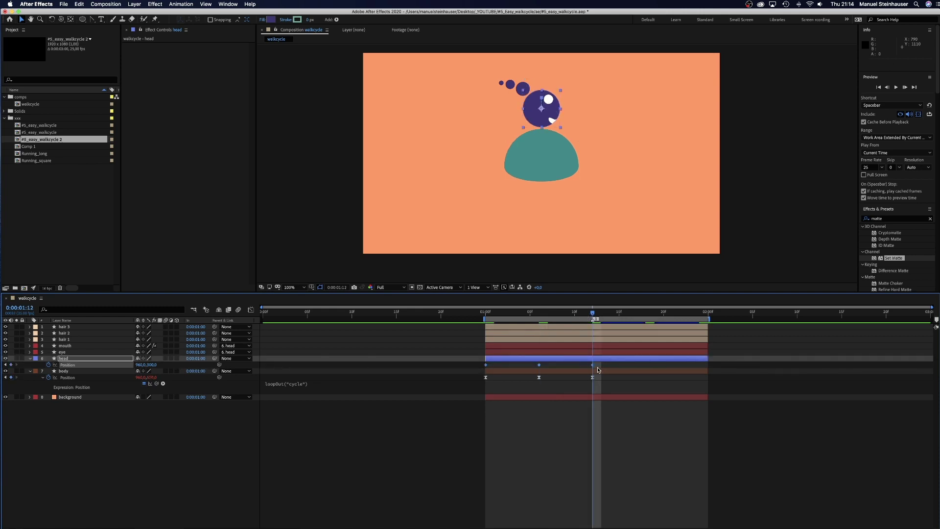
# Apply Easy Ease to the head layer's position keyframes
pyautogui.rightClick(592, 365)
pyautogui.moveTo(613, 449)
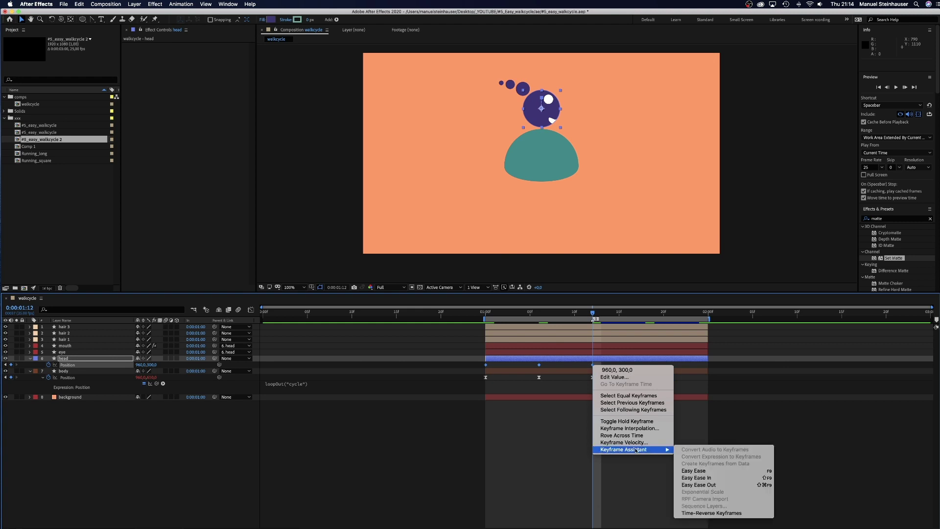
pyautogui.click(690, 470)
# Add the expression loopOut("cycle") to the head's position and preview the head and body animation
pyautogui.click(65, 365)
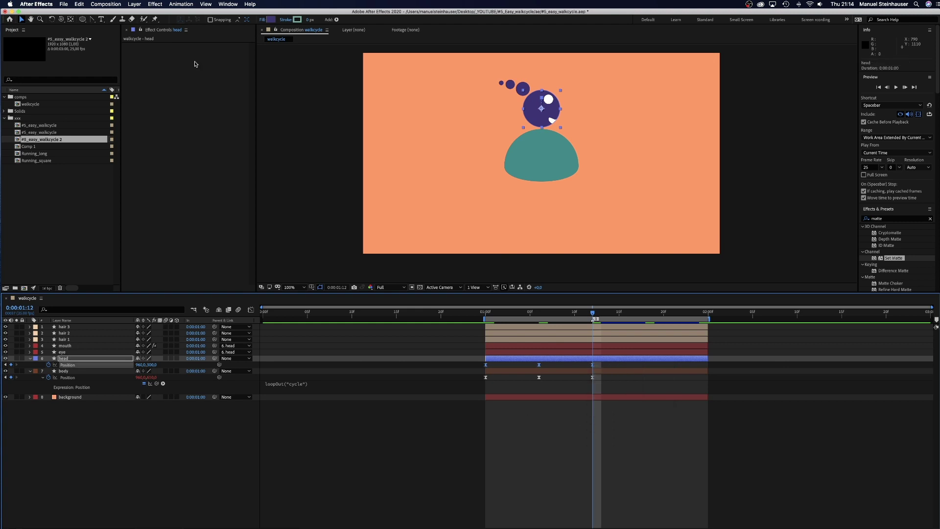
pyautogui.click(182, 4)
pyautogui.click(190, 115)
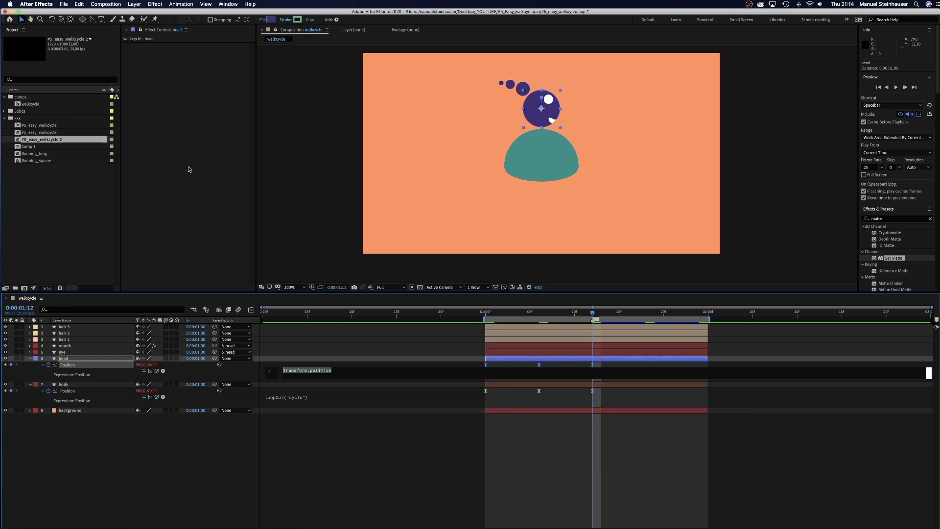
pyautogui.press('super+v')
pyautogui.click(151, 473)
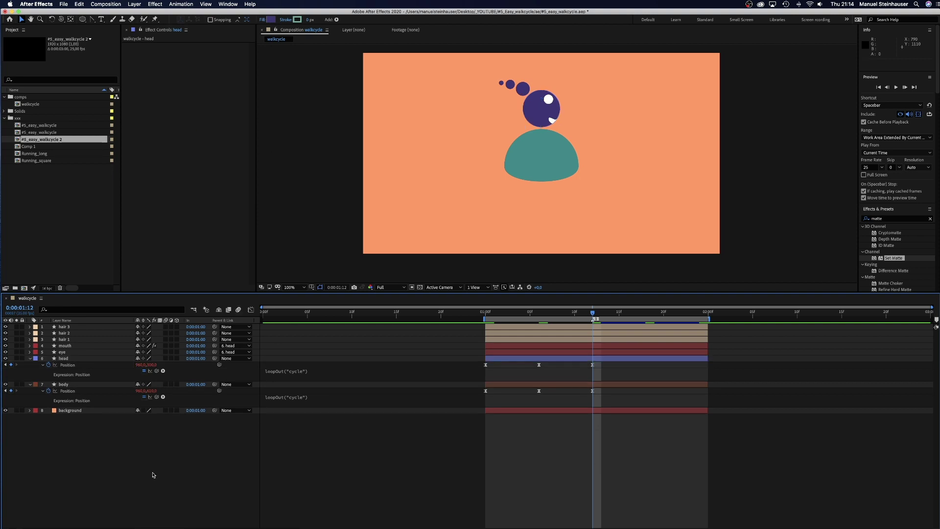
pyautogui.press('space')
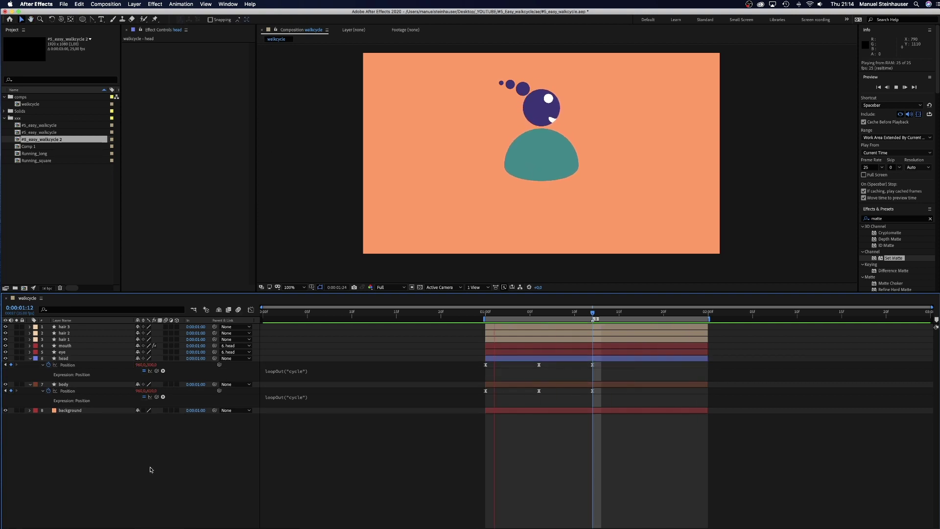
# Stop the preview and set position keyframes for the hair 1, hair 2 and hair 3 layers at 0:00:01:00
pyautogui.press('space')
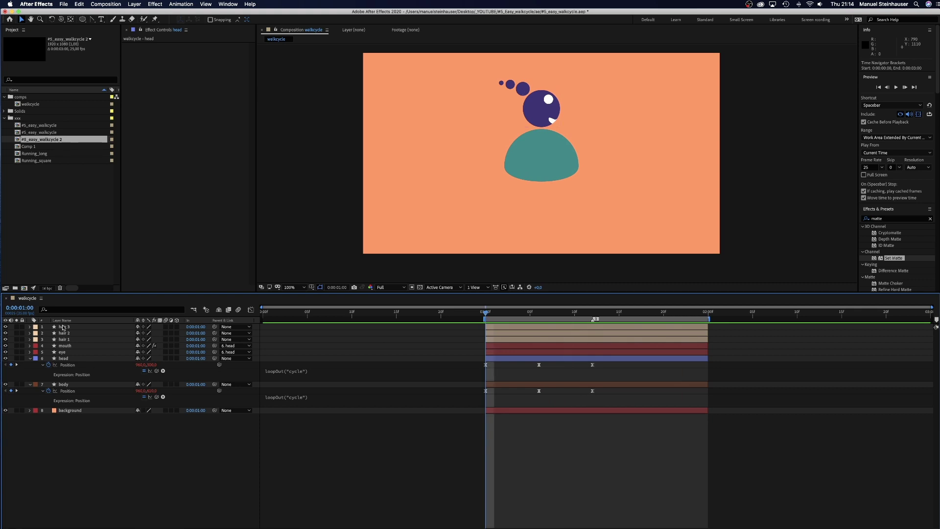
pyautogui.click(63, 327)
pyautogui.keyDown('shift'); pyautogui.click(66, 339); pyautogui.keyUp('shift')
pyautogui.press('p')
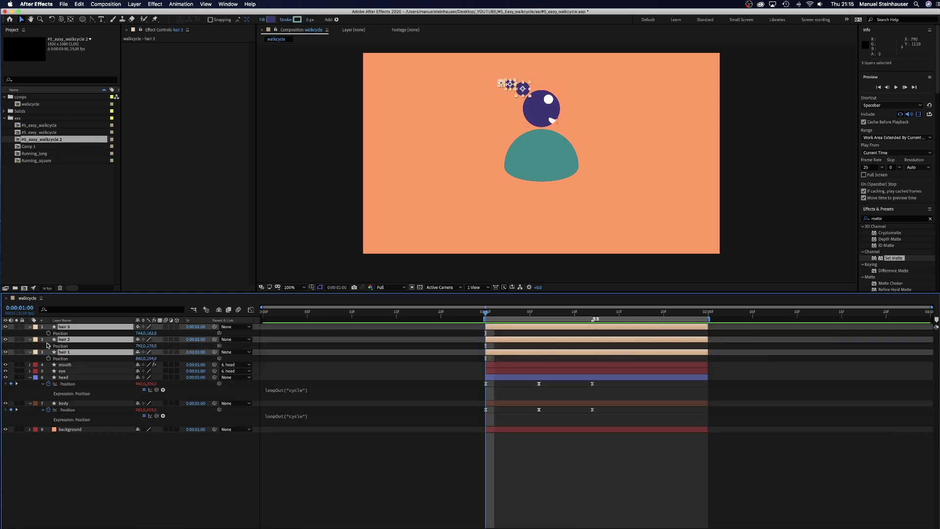
pyautogui.hotkey('alt', 'shift', 'p')
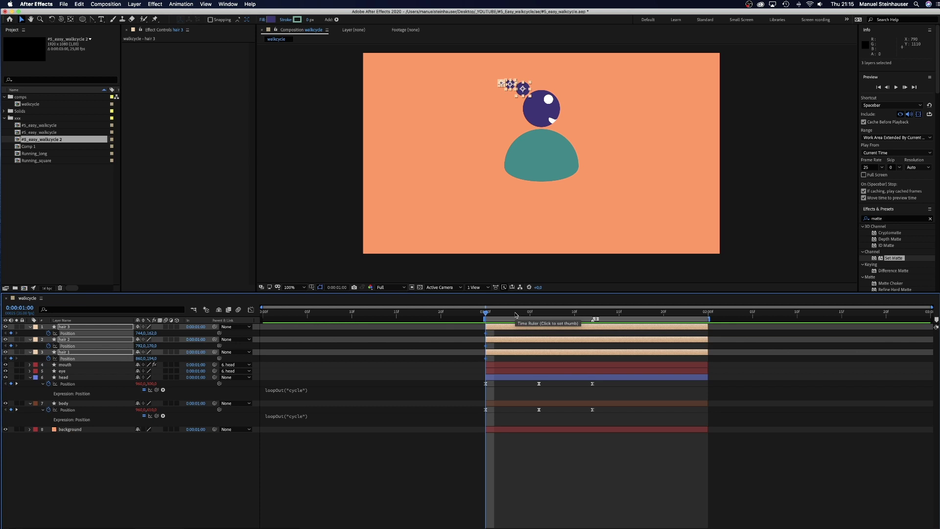
# Raise all three hair layers by 60 px at 0:00:01:06
pyautogui.moveTo(524, 314)
pyautogui.mouseDown()
pyautogui.moveTo(512, 314)
pyautogui.moveTo(538, 315)
pyautogui.mouseUp()
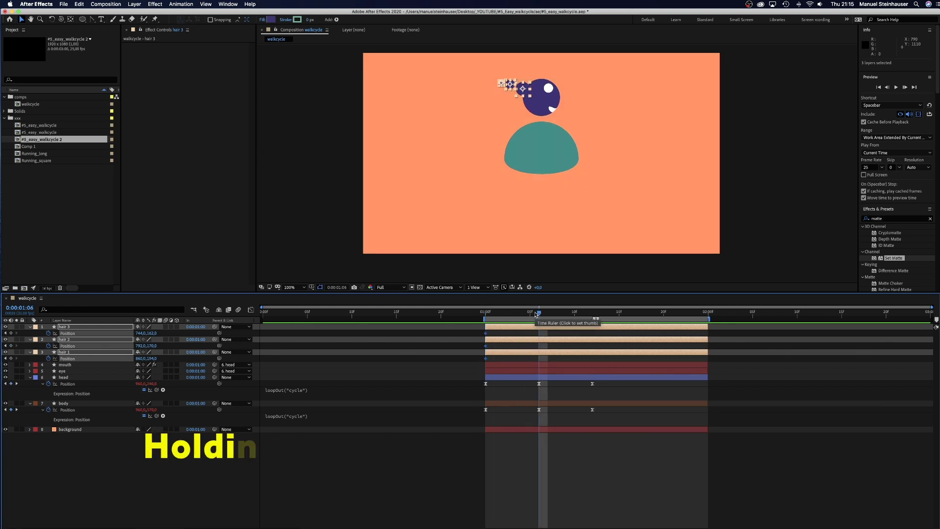
pyautogui.hotkey('shift', 'Up')
pyautogui.hotkey('shift', 'Up')
pyautogui.hotkey('shift', 'Up')
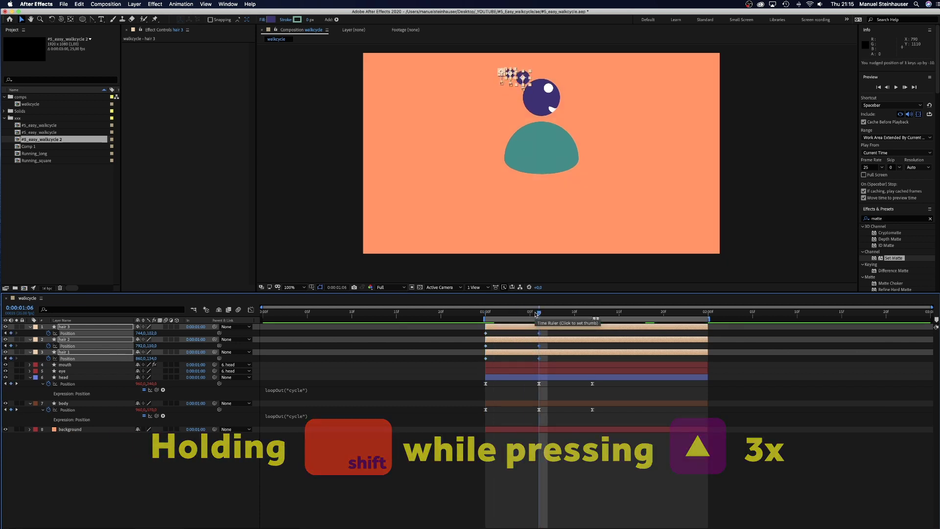
# Copy the first position keyframe of hair 3, hair 2 and hair 1 to 0:00:01:12 on each respective layer
pyautogui.moveTo(556, 314); pyautogui.dragTo(591, 315)
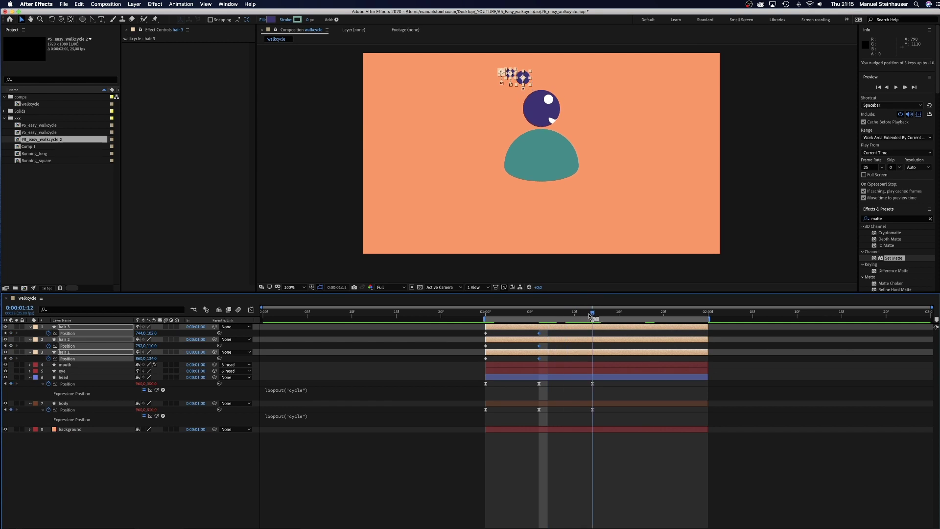
pyautogui.click(485, 333)
pyautogui.press('super+c')
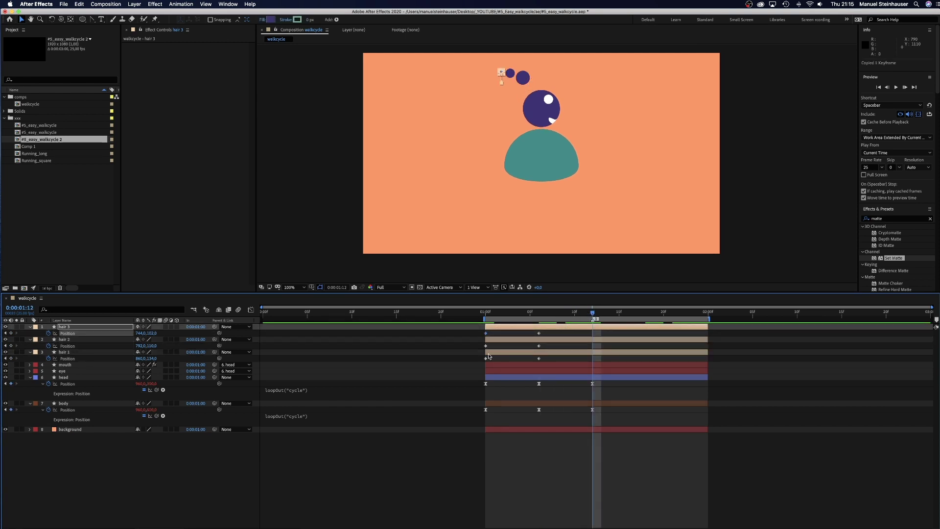
pyautogui.press('super+v')
pyautogui.click(486, 346)
pyautogui.hotkey('shift', 'Down')
pyautogui.hotkey('shift', 'Down')
pyautogui.hotkey('shift', 'Down')
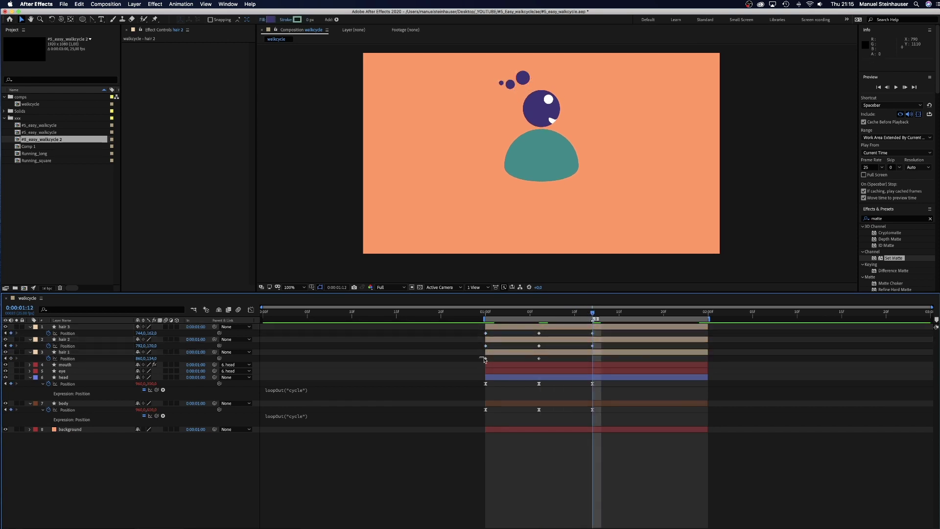
pyautogui.click(486, 359)
pyautogui.press('super+c')
pyautogui.press('super+v')
# Apply Easy Ease to all position keyframes of the three hair layers
pyautogui.moveTo(480, 334); pyautogui.dragTo(611, 363)
pyautogui.rightClick(486, 334)
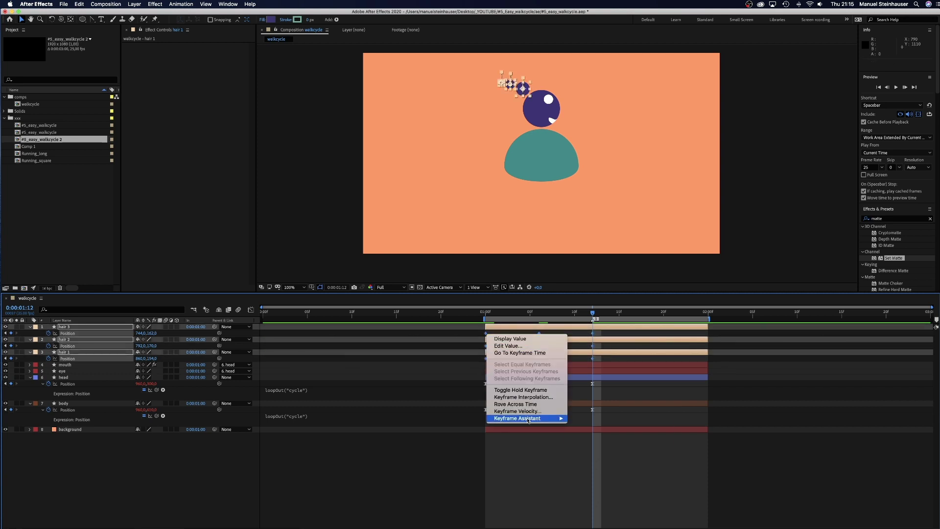
pyautogui.moveTo(528, 419)
pyautogui.click(587, 439)
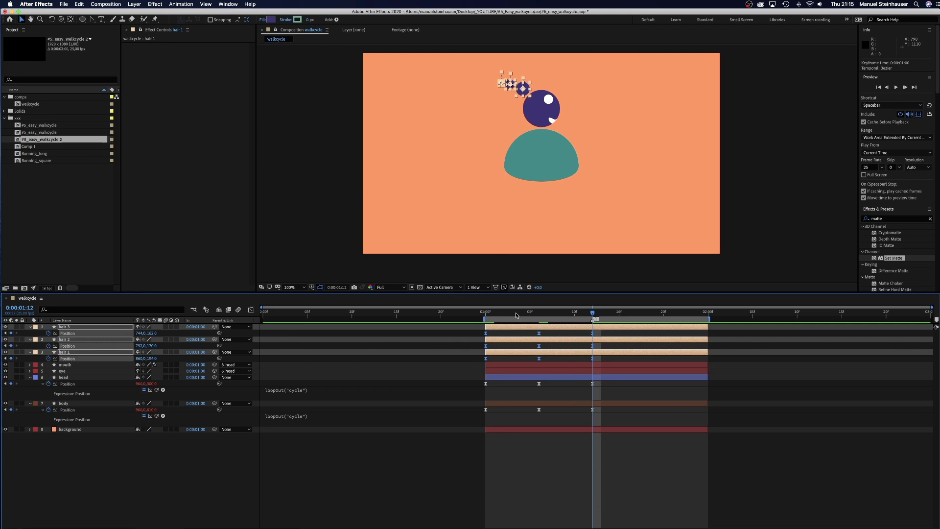
# Return to 0:00:01:00 and add the expression loopOut("cycle") to the position of hair 1
pyautogui.click(487, 314)
pyautogui.click(43, 359)
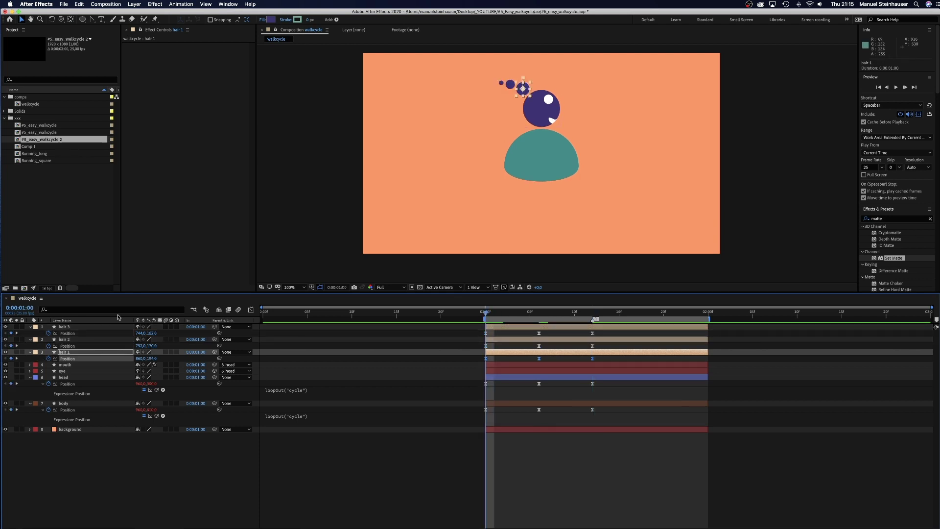
pyautogui.click(172, 4)
pyautogui.click(197, 120)
pyautogui.press('super+v')
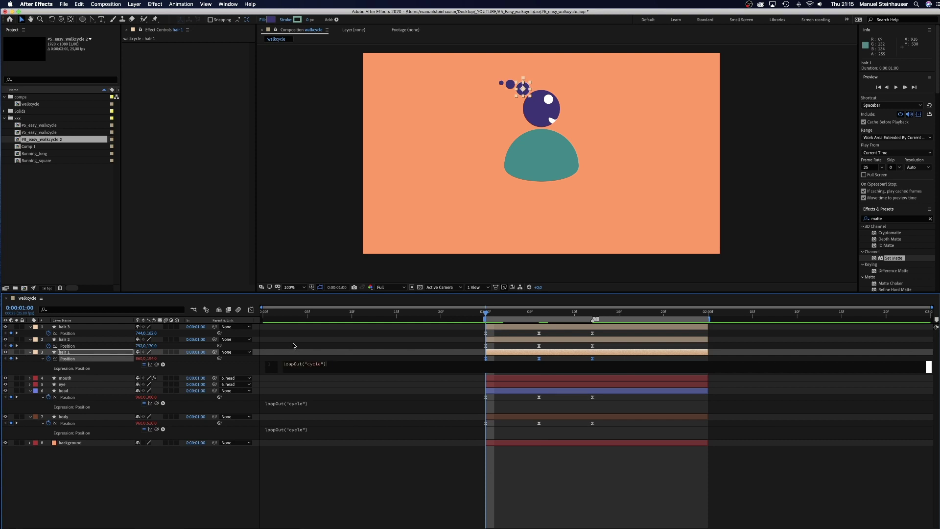
pyautogui.click(36, 368)
# Add the expression loopOut("cycle") to the position of hair 2
pyautogui.click(68, 346)
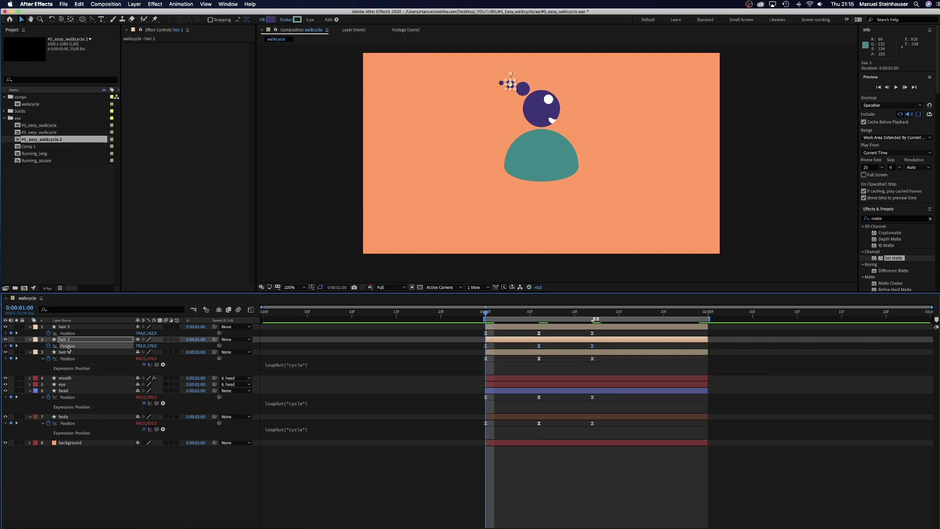
pyautogui.click(180, 5)
pyautogui.click(192, 118)
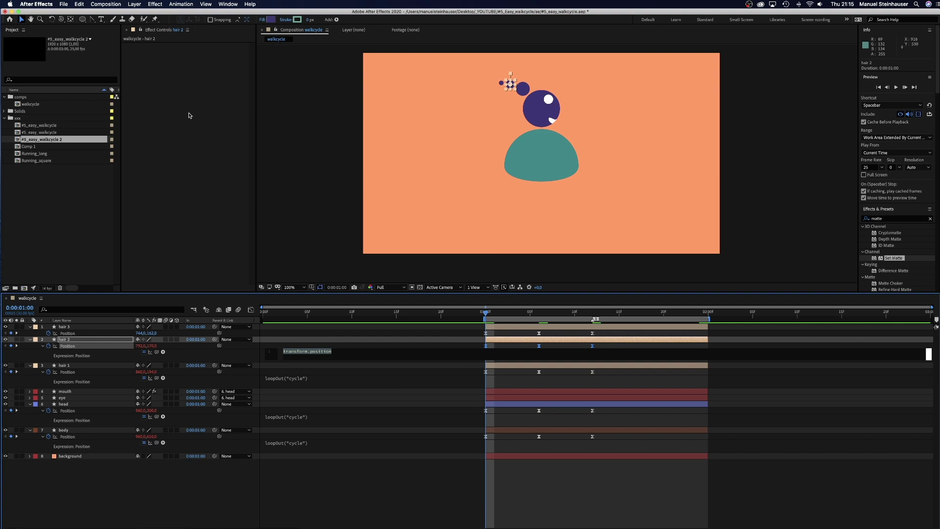
pyautogui.press('super+v')
# Add the expression loopOut("cycle") to the position of hair 3 and preview the animation
pyautogui.click(68, 332)
pyautogui.click(180, 4)
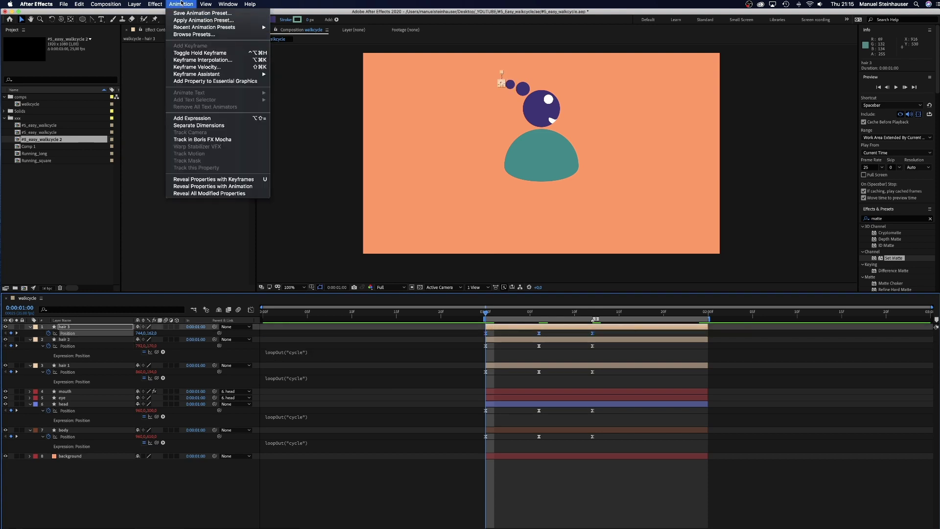
pyautogui.click(195, 118)
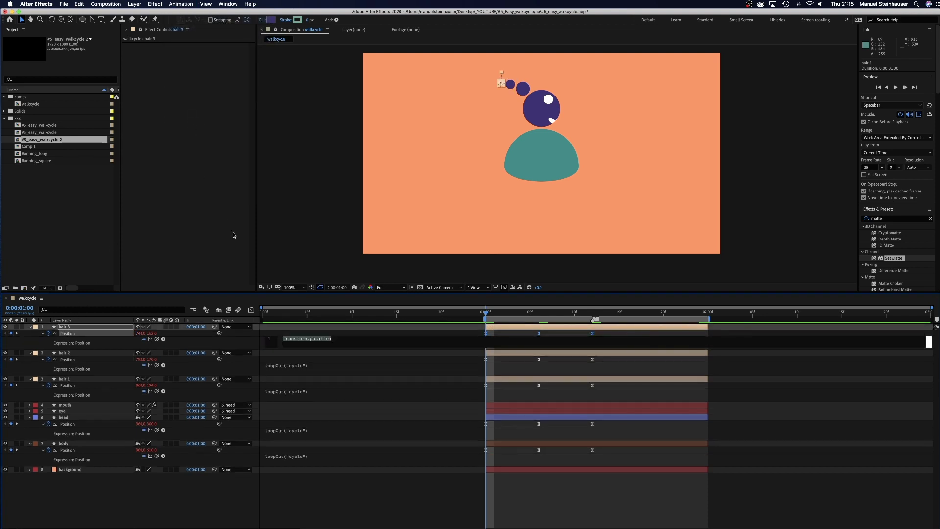
pyautogui.press('super+v')
pyautogui.click(199, 519)
pyautogui.press('space')
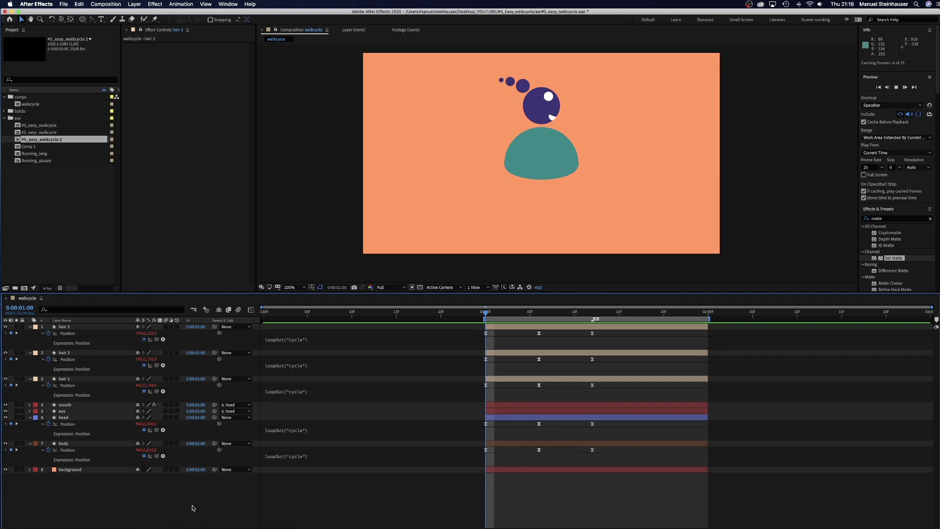
pyautogui.press('space')
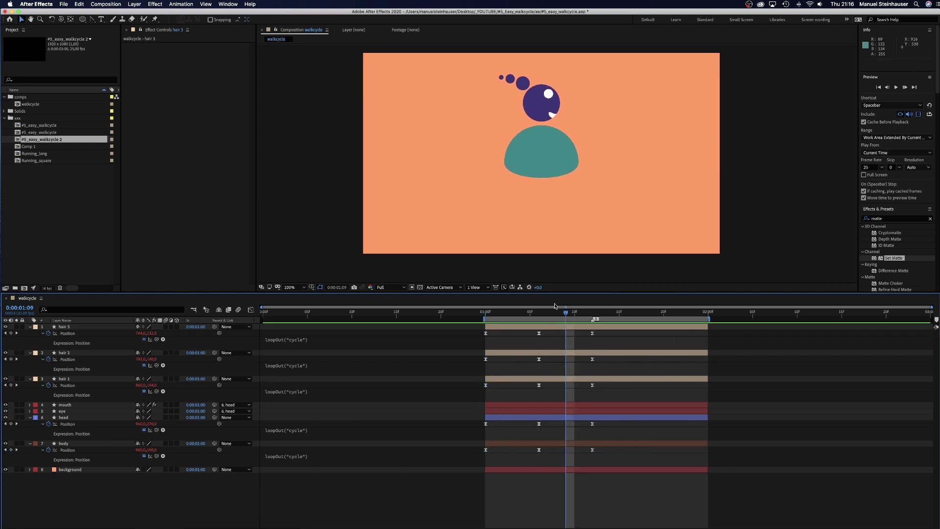
# Shift the body's three position keyframes earlier so that they start at 0:00:00:21
pyautogui.moveTo(548, 313); pyautogui.dragTo(485, 314)
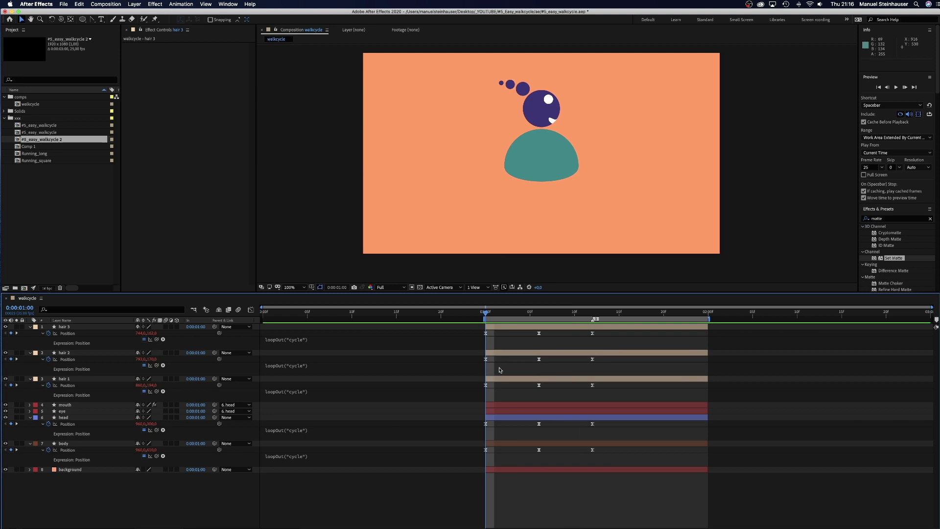
pyautogui.moveTo(607, 449); pyautogui.dragTo(471, 452)
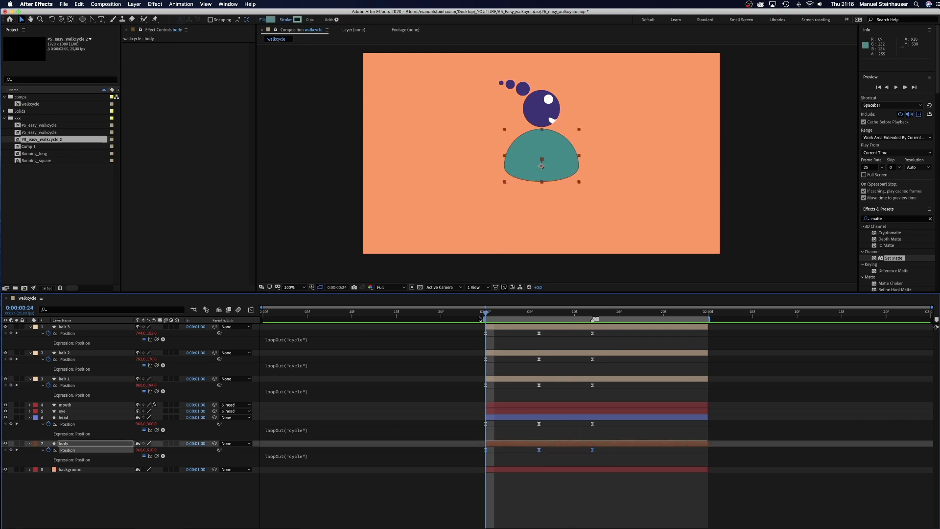
pyautogui.moveTo(480, 319); pyautogui.dragTo(451, 336)
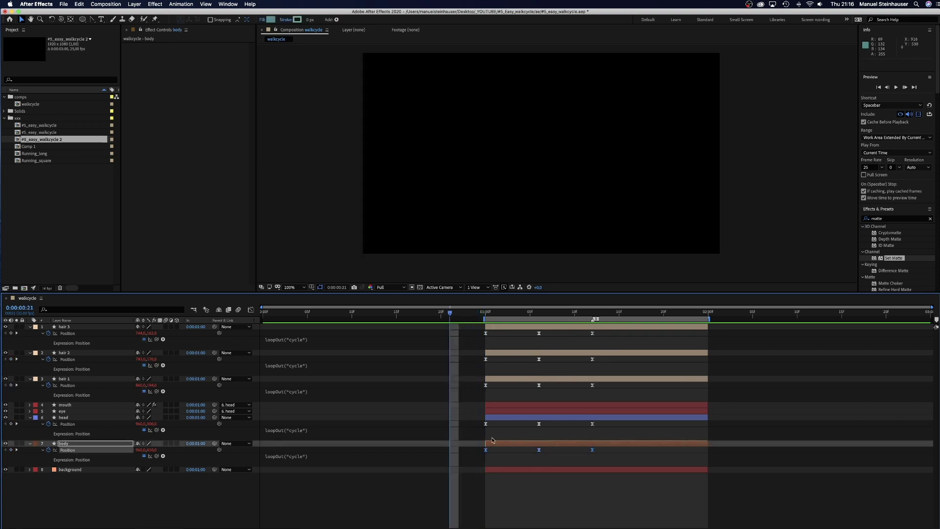
pyautogui.moveTo(485, 452); pyautogui.dragTo(605, 431)
# Stagger the position keyframes to start at 0:00:00:22 for the head, 0:00:00:23 for hair 1 and 0:00:00:24 for hair 2, and preview the motion
pyautogui.click(479, 426)
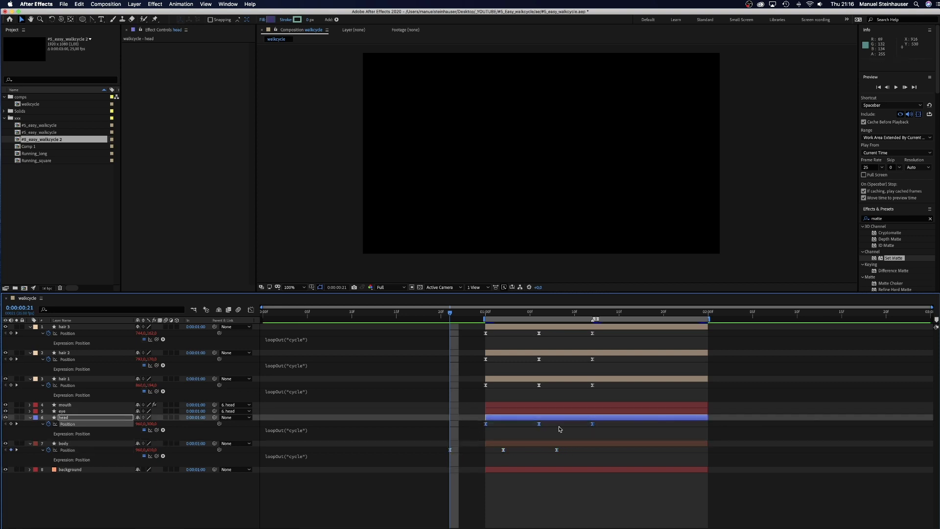
pyautogui.click(485, 425)
pyautogui.moveTo(465, 430); pyautogui.dragTo(455, 430)
pyautogui.moveTo(610, 382); pyautogui.dragTo(469, 392)
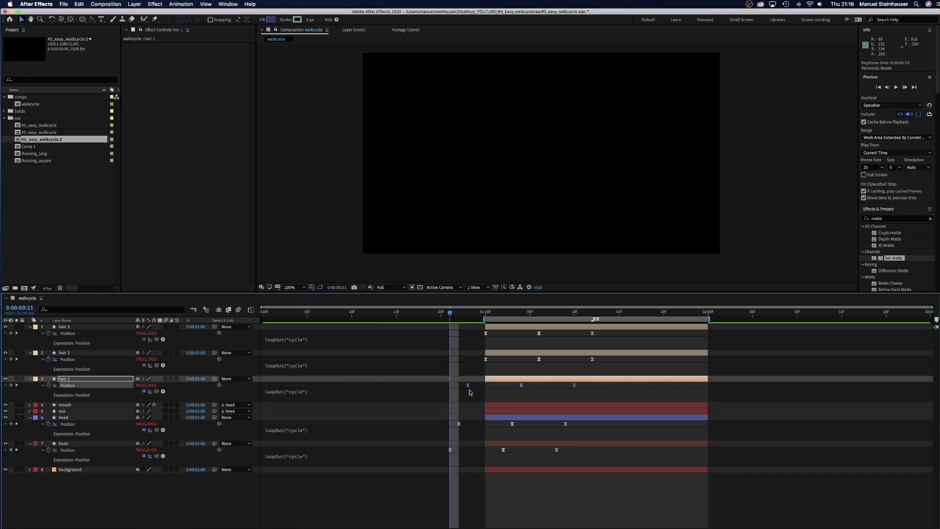
pyautogui.moveTo(611, 361); pyautogui.dragTo(477, 362)
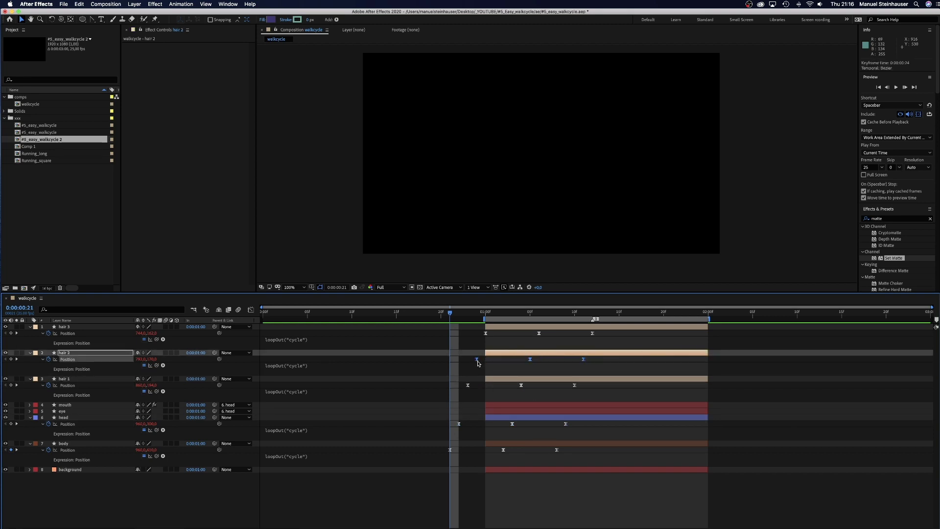
pyautogui.click(490, 313)
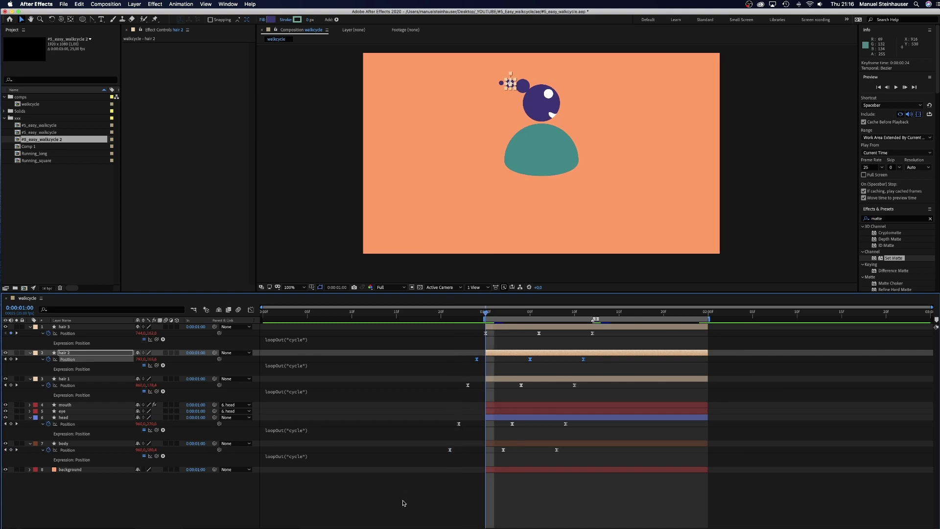
pyautogui.click(378, 508)
pyautogui.press('space')
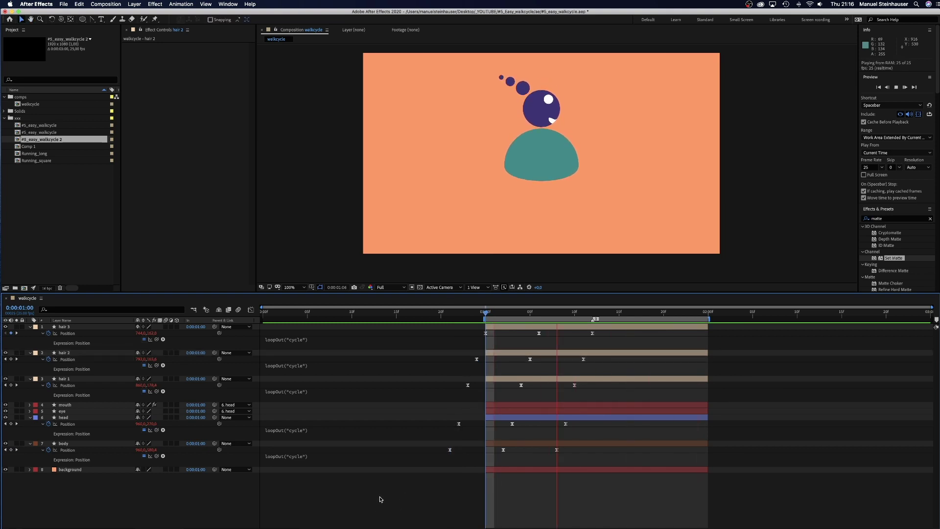
pyautogui.press('space')
pyautogui.moveTo(530, 314); pyautogui.dragTo(484, 313)
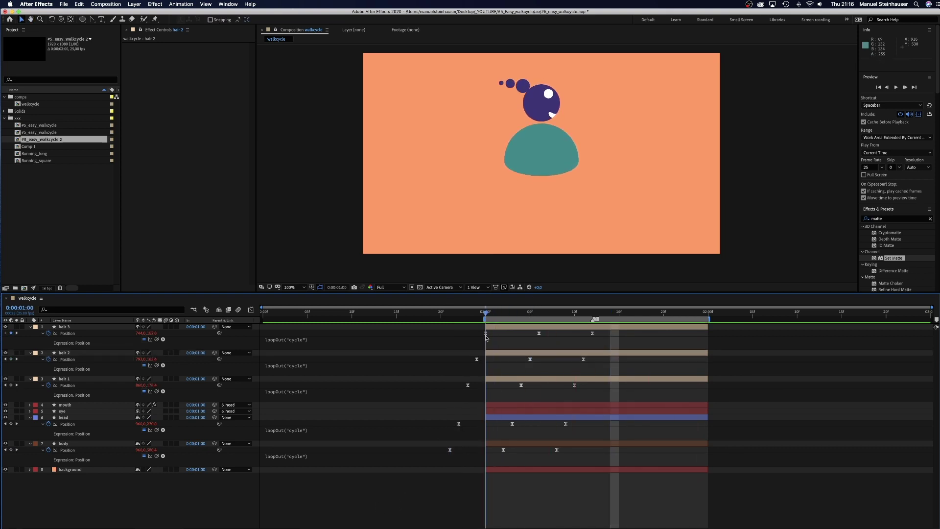
# Turn on guides and rulers in the composition view
pyautogui.click(312, 287)
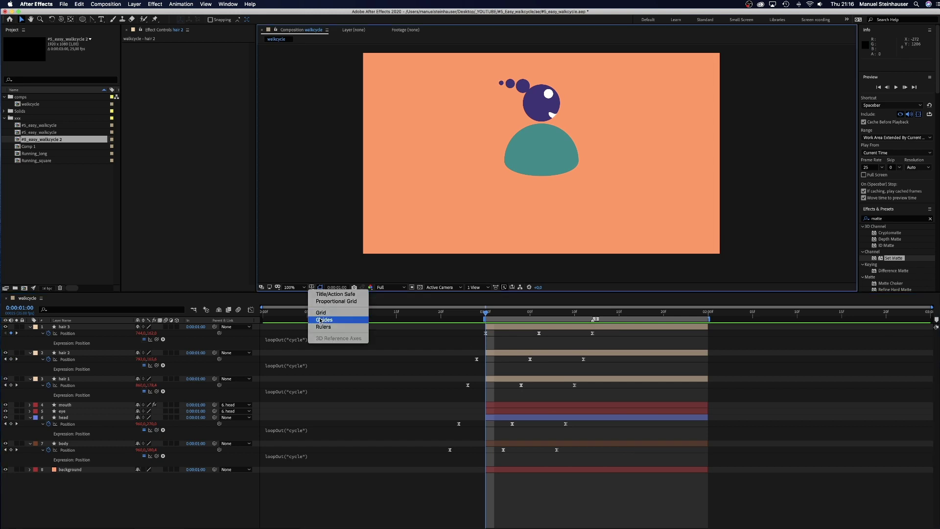
pyautogui.click(321, 319)
pyautogui.click(312, 287)
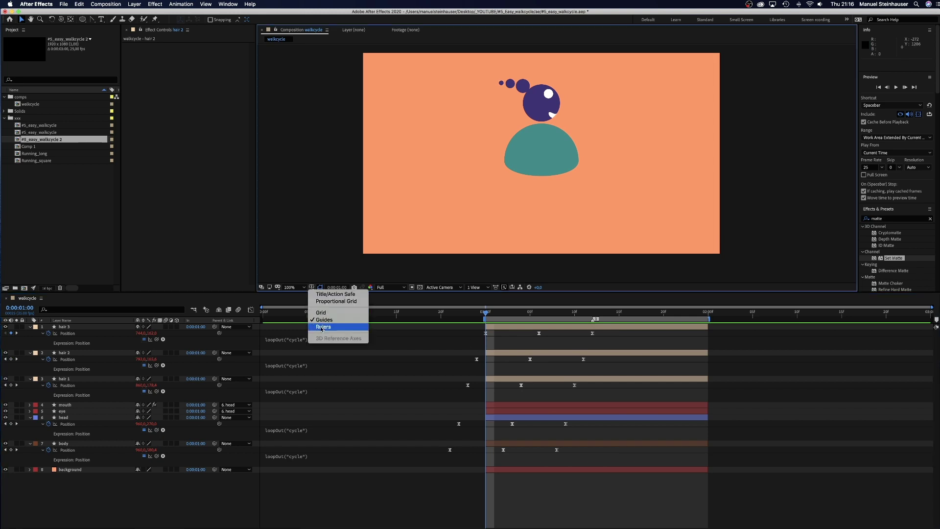
pyautogui.click(317, 325)
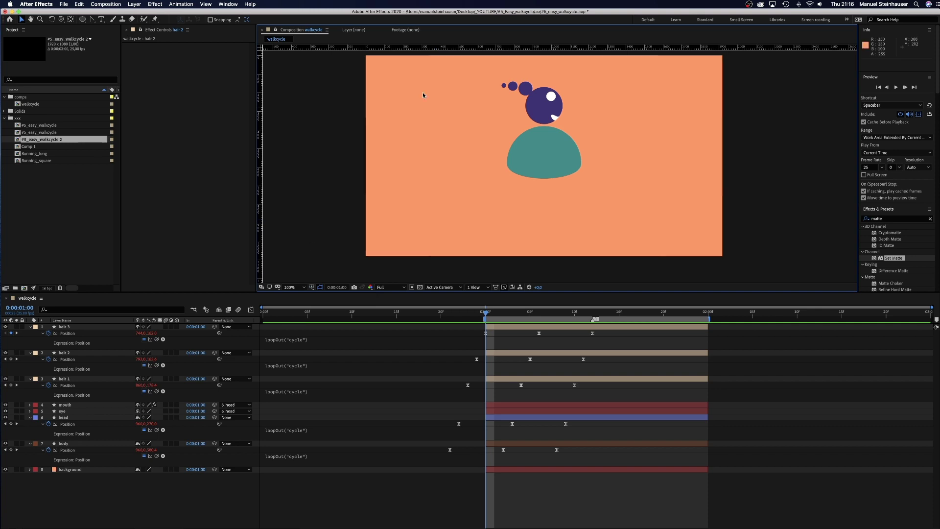
# Place a horizontal ground guide at about 1024 and vertical guides along both side edges of the body
pyautogui.moveTo(460, 47); pyautogui.dragTo(488, 245)
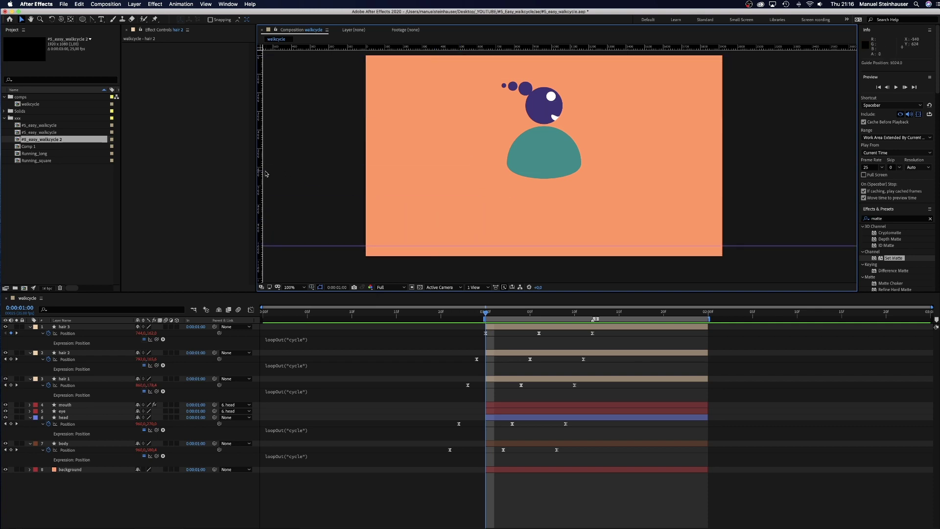
pyautogui.moveTo(261, 173); pyautogui.dragTo(493, 213)
pyautogui.moveTo(263, 174); pyautogui.dragTo(581, 199)
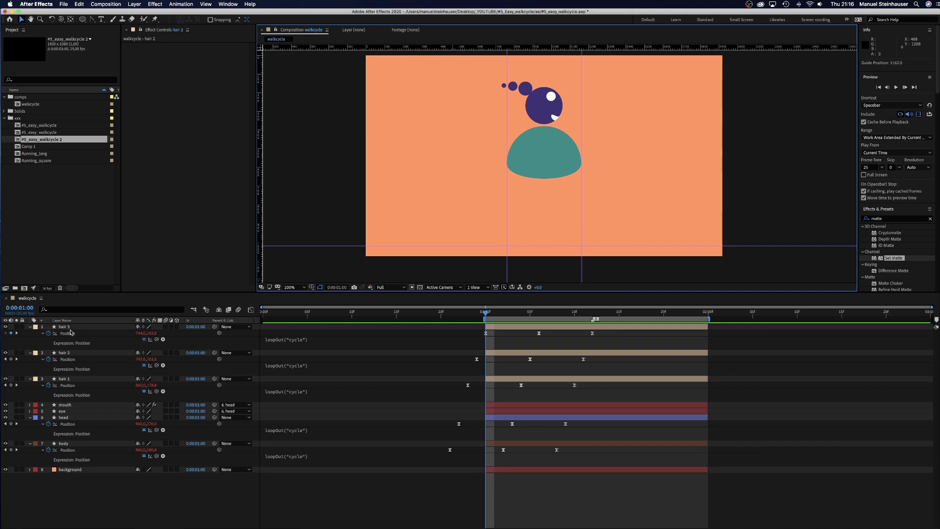
# Select all layers and collapse their properties in the timeline
pyautogui.click(32, 327)
pyautogui.press('super+a')
pyautogui.click(30, 327)
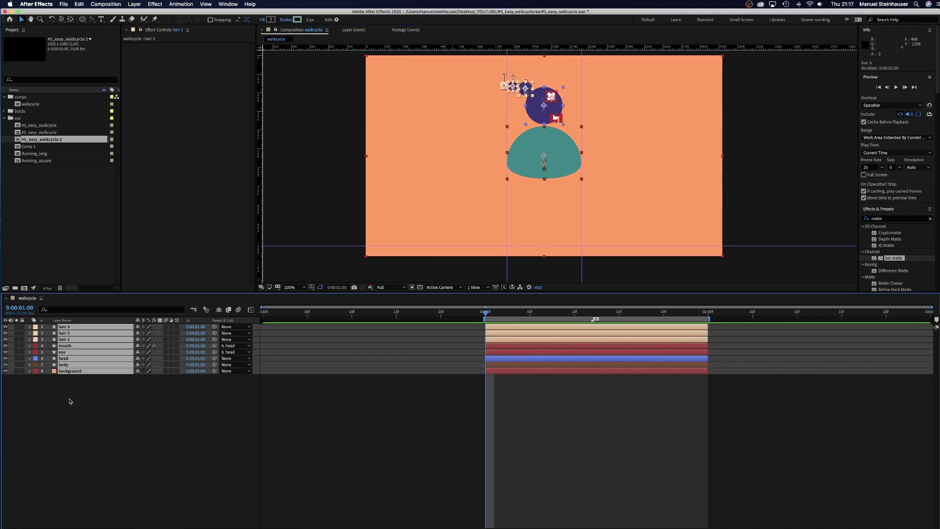
# With no layer selected, draw a rounded rectangle about 94 × 30 px just above the ground guide, below the body
pyautogui.click(77, 411)
pyautogui.click(83, 20)
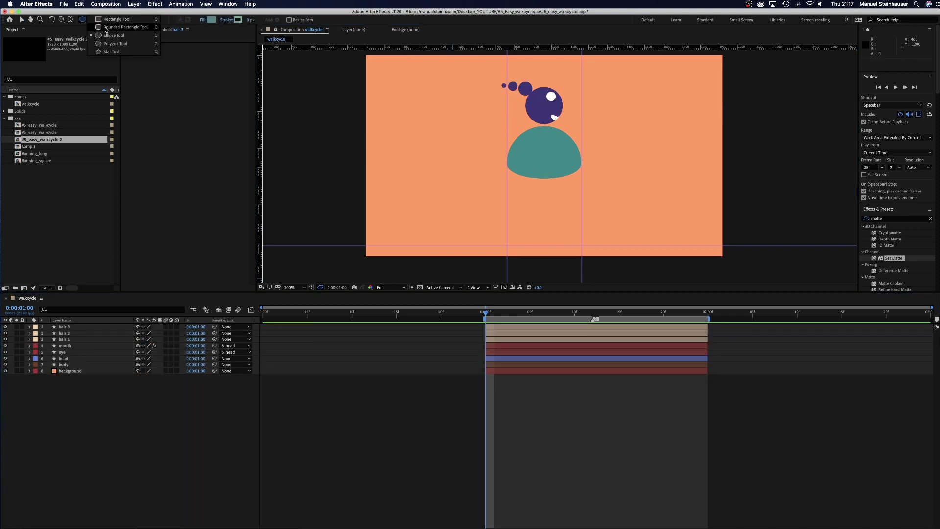
pyautogui.moveTo(537, 239); pyautogui.dragTo(552, 244)
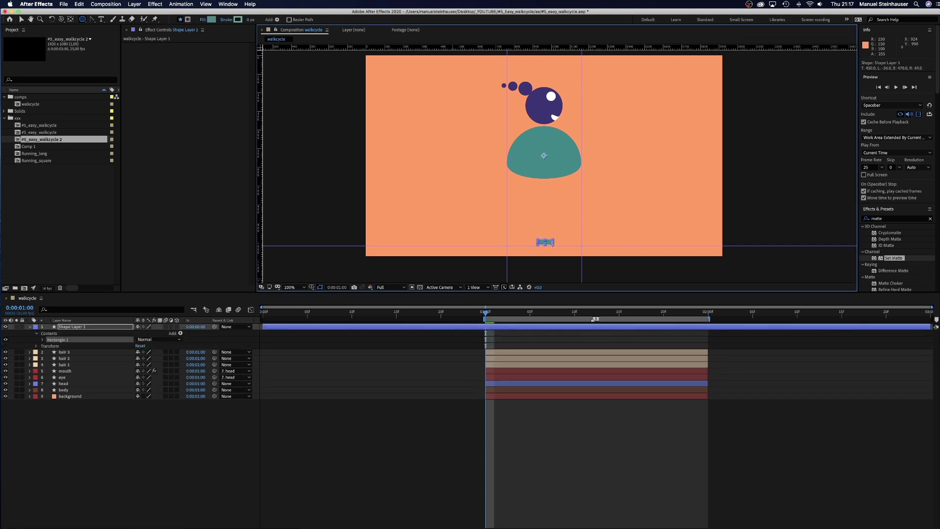
# Set the foot rectangle's size to 84 × 25 px in its path properties
pyautogui.click(43, 339)
pyautogui.click(49, 346)
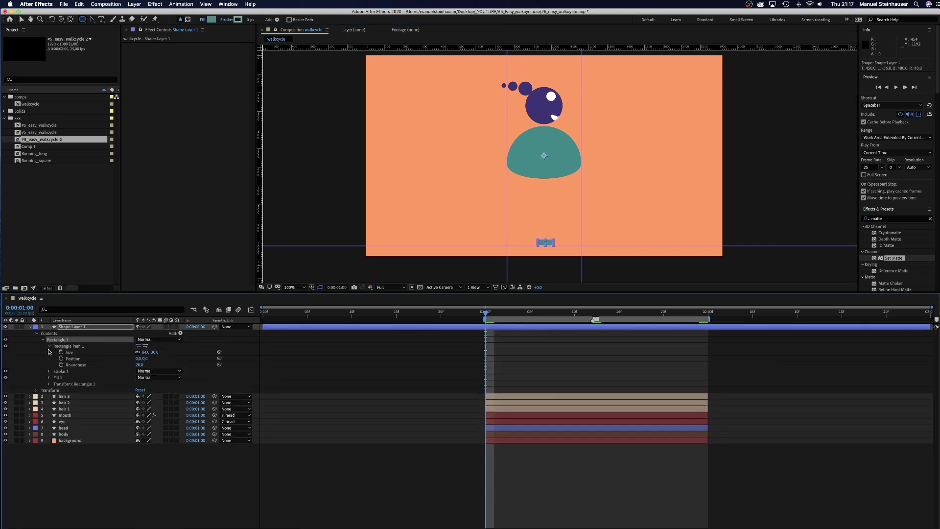
pyautogui.click(154, 352)
pyautogui.press('Return')
pyautogui.press('v')
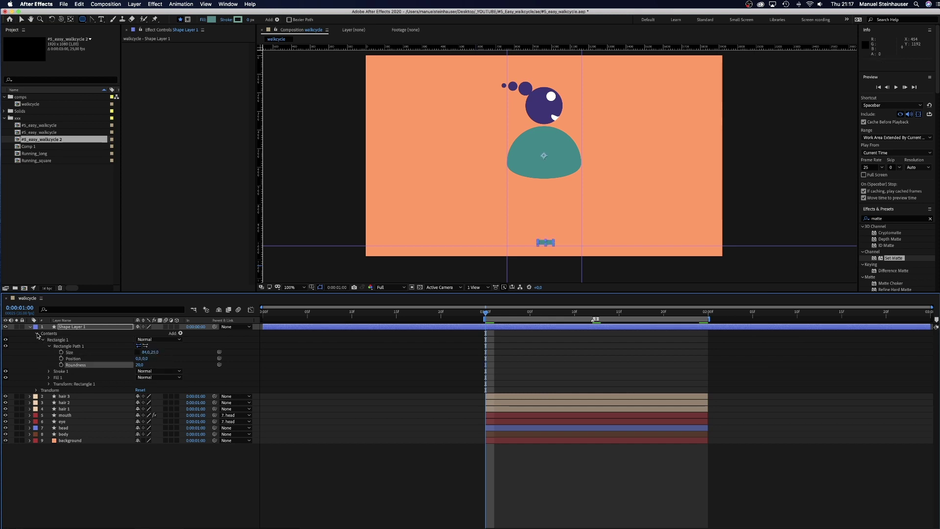
# Move the foot shape's anchor point from the body down to the heel end of the foot, about -22, 468
pyautogui.press('a')
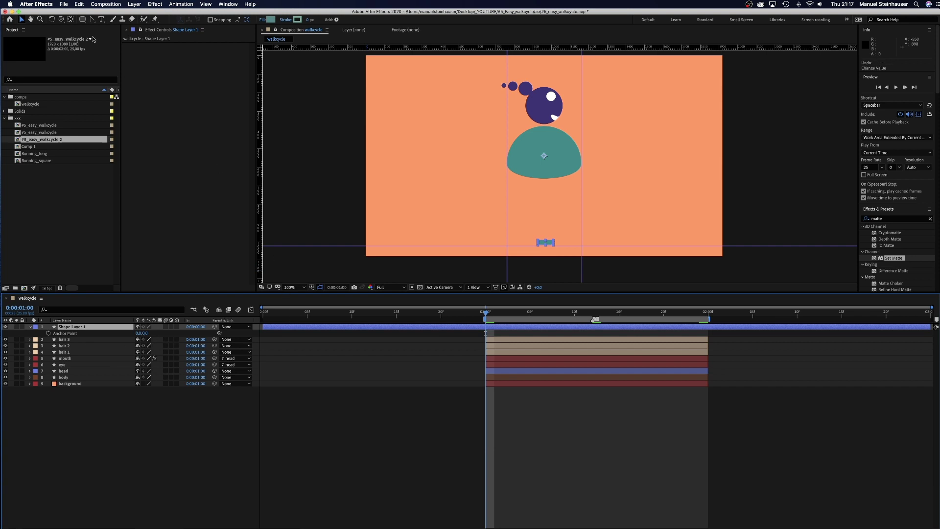
pyautogui.click(61, 18)
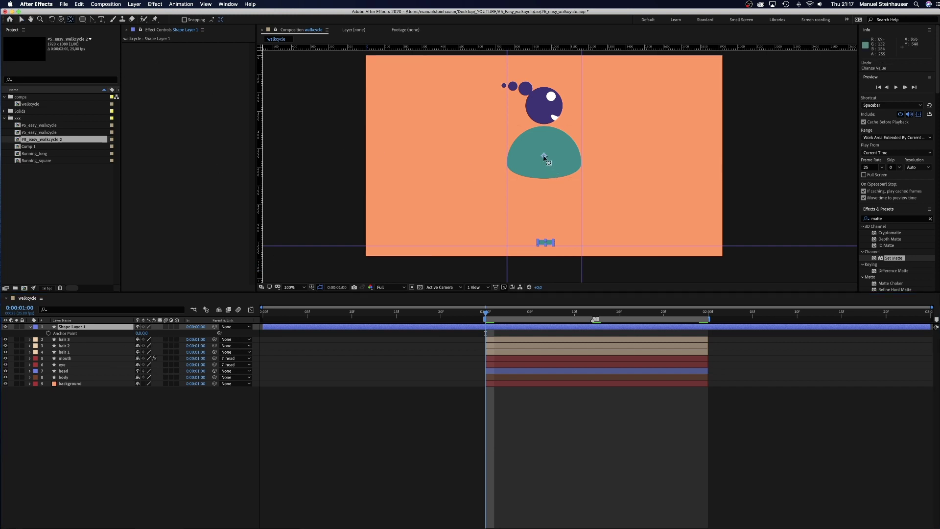
pyautogui.moveTo(545, 166); pyautogui.dragTo(534, 239)
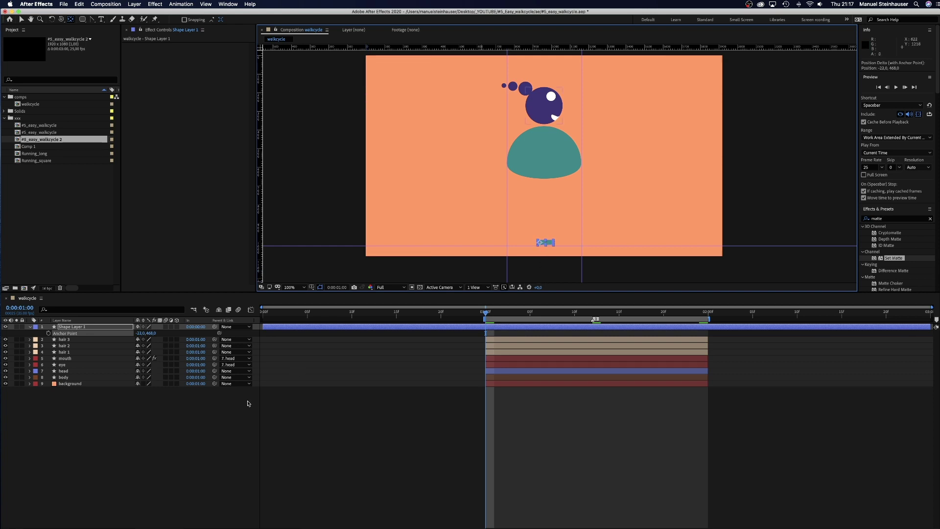
pyautogui.press('v')
pyautogui.click(105, 438)
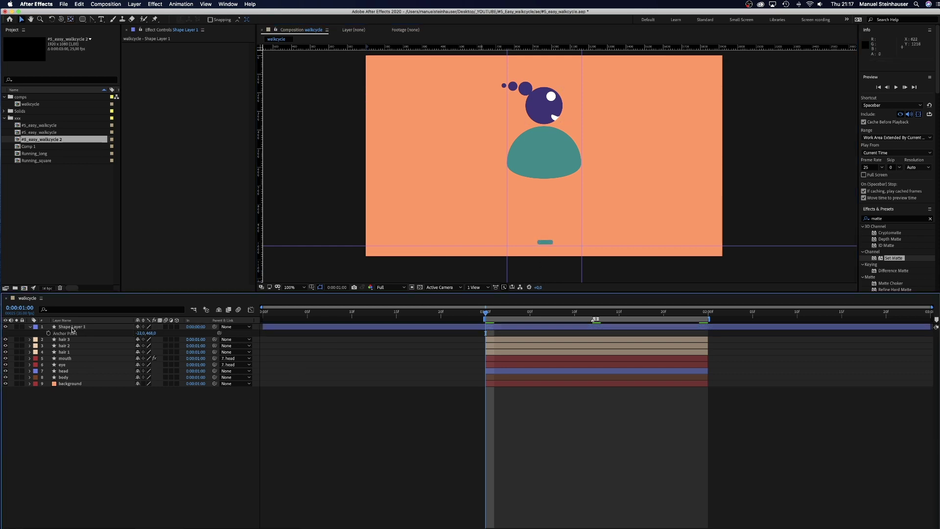
# Give the foot shape layer a Cyan label and rename it foot 1
pyautogui.click(34, 328)
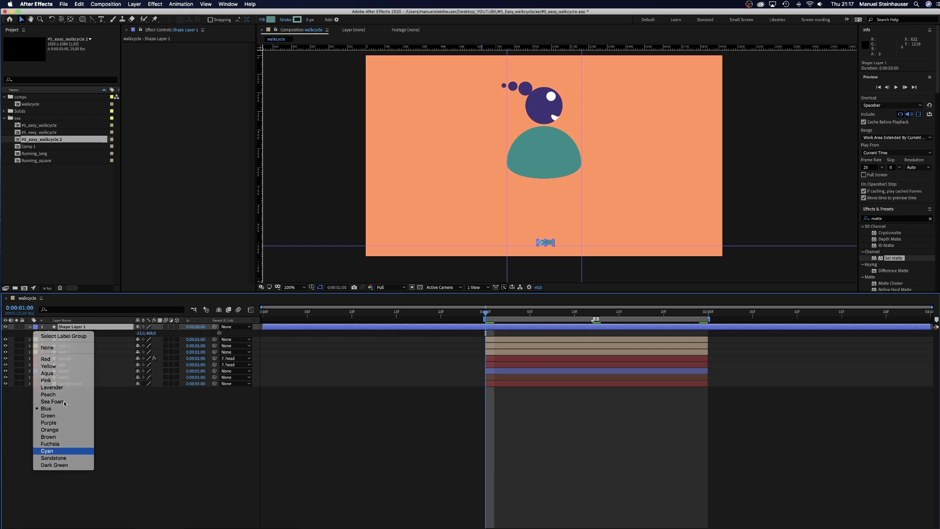
pyautogui.press('Return')
pyautogui.press('Return')
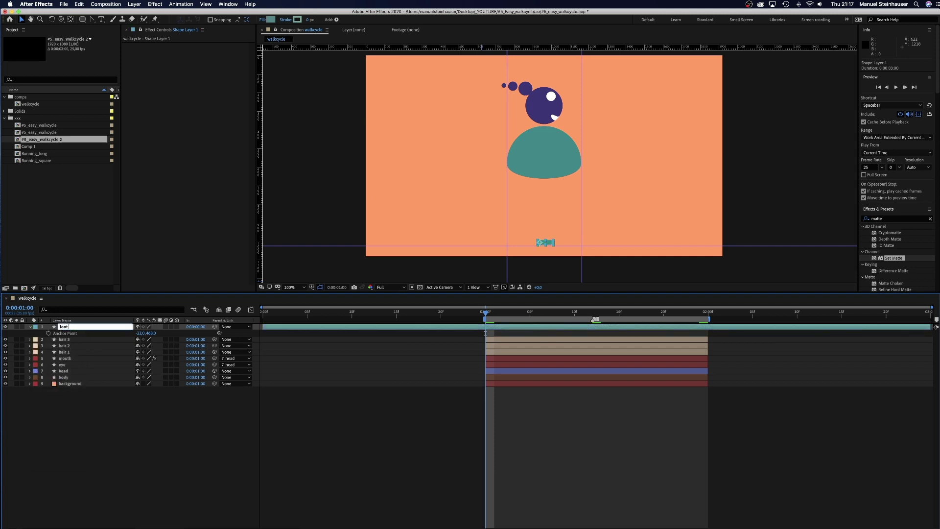
pyautogui.press('Return')
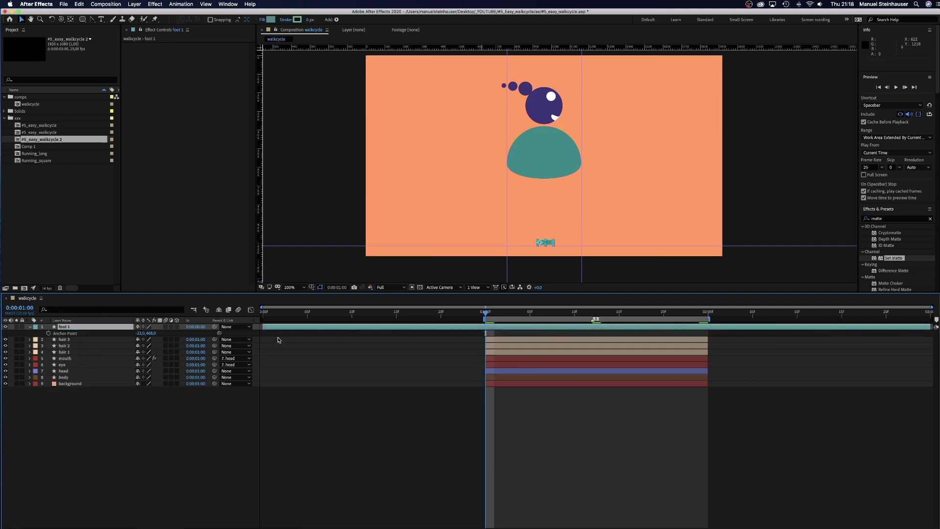
# Fit the foot 1 layer to the span from 1:00 to 2:00 and place it between the body and background layers
pyautogui.moveTo(263, 328); pyautogui.dragTo(485, 327)
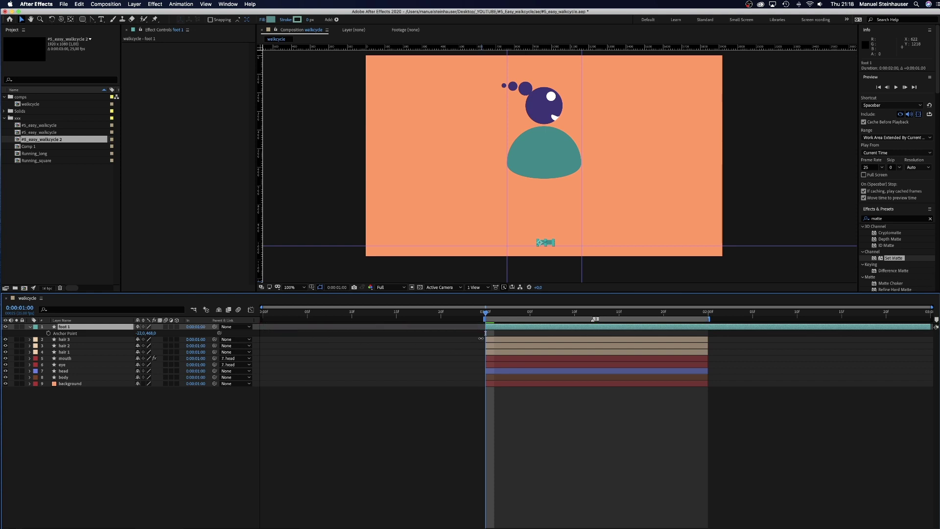
pyautogui.keyDown('shift'); pyautogui.click(717, 320); pyautogui.keyUp('shift')
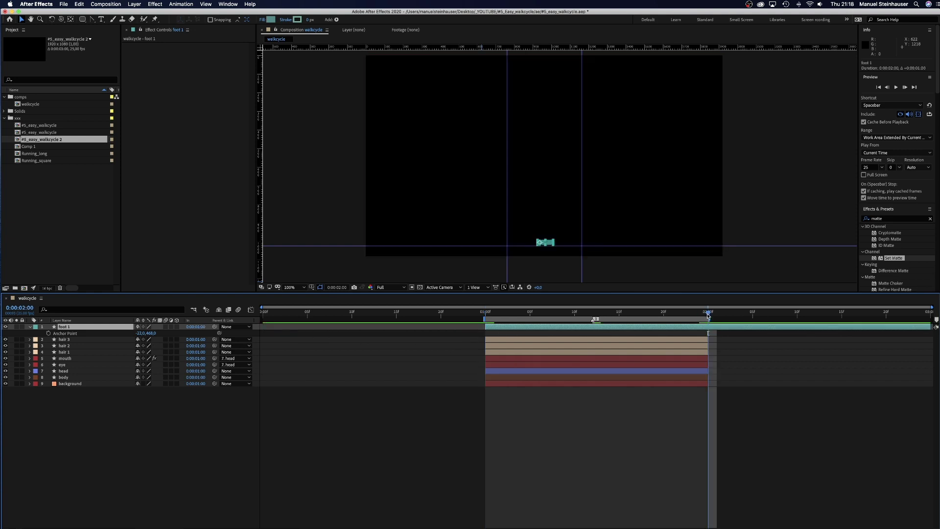
pyautogui.press('super+shift+d')
pyautogui.press('super+z')
pyautogui.moveTo(709, 313); pyautogui.dragTo(480, 337)
pyautogui.moveTo(73, 327); pyautogui.dragTo(74, 382)
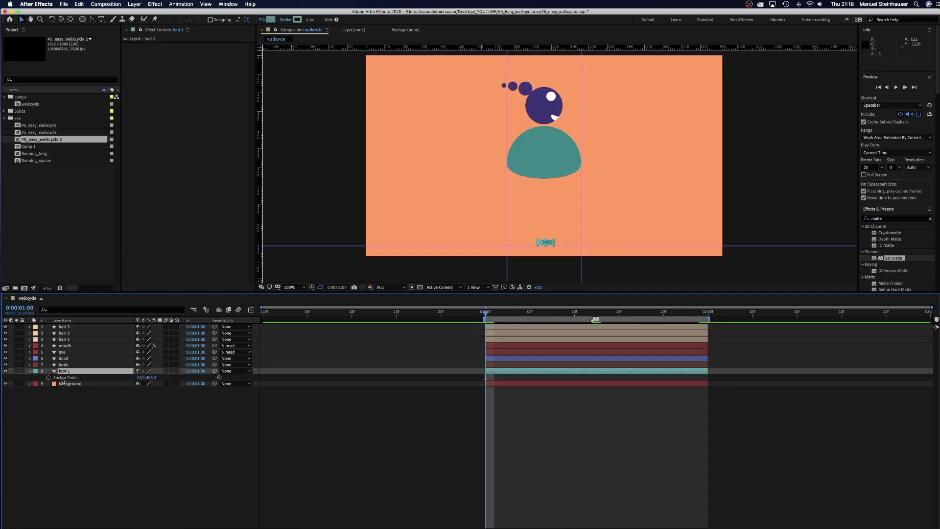
# Keyframe foot 1's Position on the ground guide at 1:00, and slid back to X 760 at the rear body guide at 1:06
pyautogui.click(58, 378)
pyautogui.press('p')
pyautogui.hotkey('shift', 'r')
pyautogui.click(48, 377)
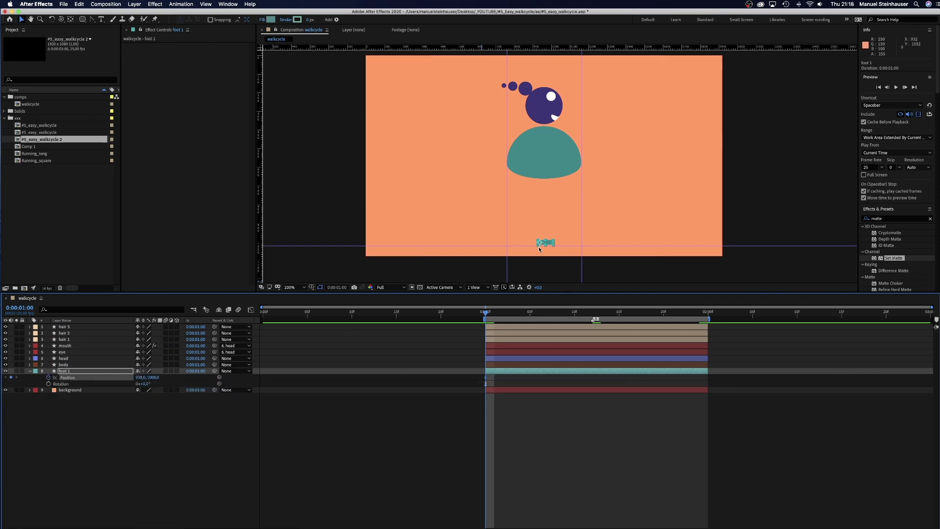
pyautogui.moveTo(540, 244); pyautogui.dragTo(539, 245)
pyautogui.click(511, 300)
pyautogui.moveTo(490, 314); pyautogui.dragTo(539, 314)
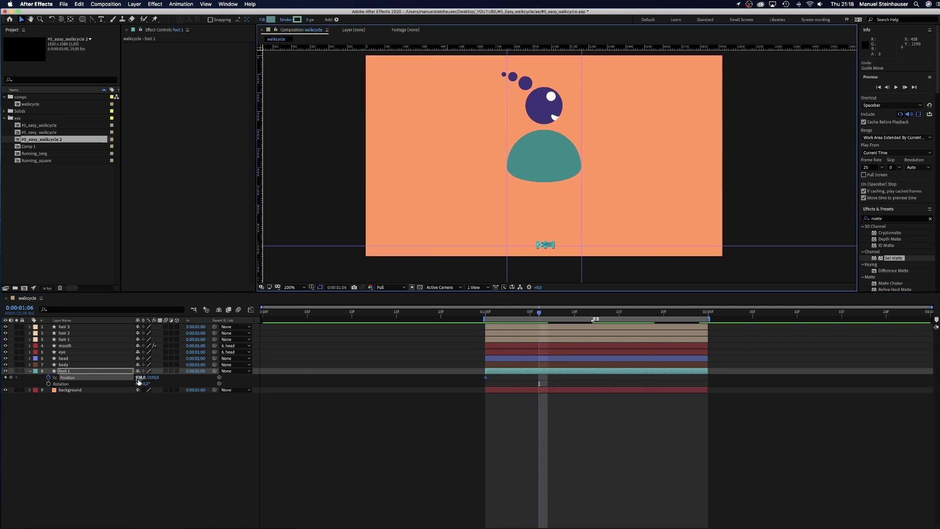
pyautogui.moveTo(140, 377); pyautogui.dragTo(78, 384)
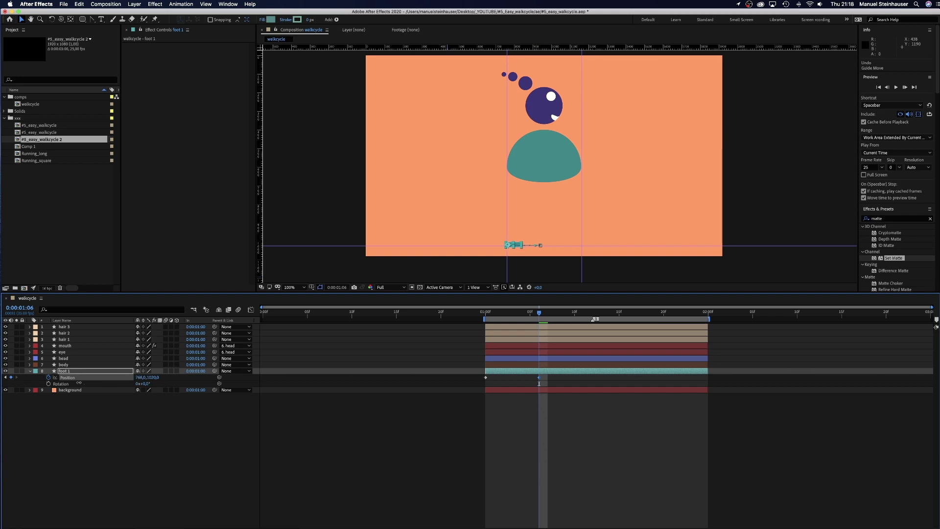
# Keyframe foot 1 lifted to about 869, 853 at 1:11, and shape the path flat along the ground and curving up behind
pyautogui.moveTo(539, 314); pyautogui.dragTo(583, 318)
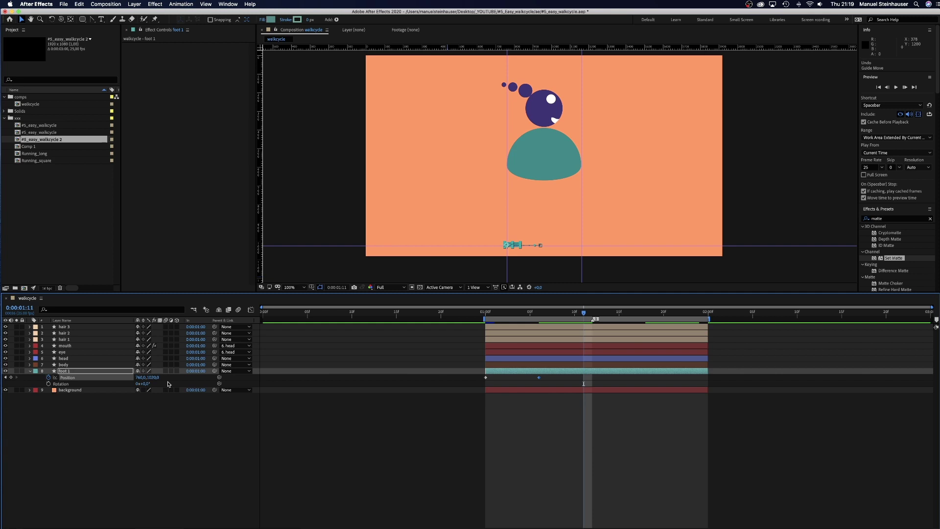
pyautogui.moveTo(153, 377)
pyautogui.mouseDown()
pyautogui.moveTo(140, 379)
pyautogui.moveTo(175, 377)
pyautogui.moveTo(165, 377)
pyautogui.mouseUp()
pyautogui.press('g')
pyautogui.moveTo(507, 245); pyautogui.dragTo(513, 251)
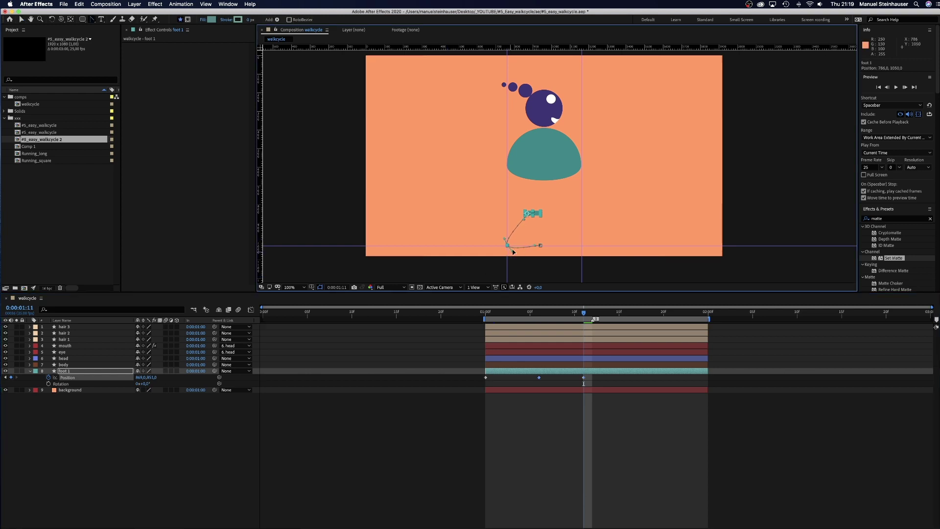
pyautogui.press('v')
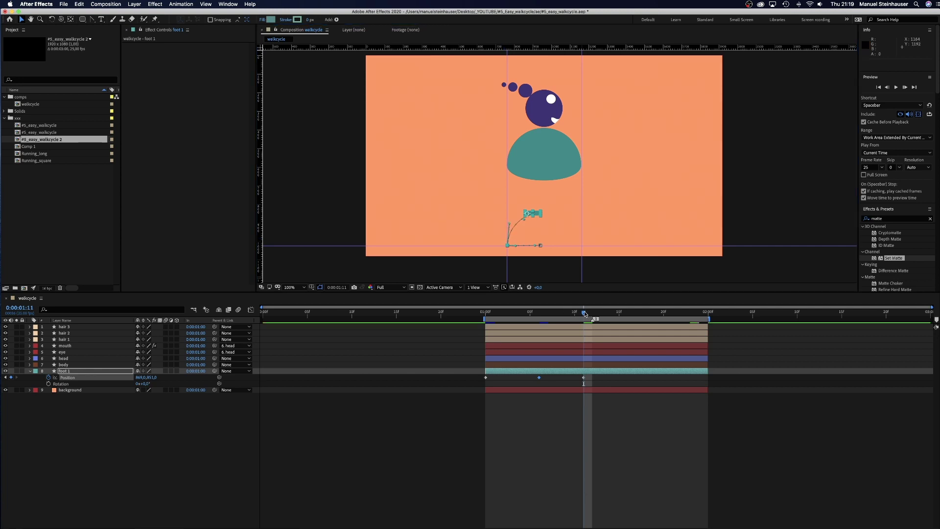
# Keyframe foot 1 swinging forward on a rounded path at 1:16 and landing on the ground at the front body guide at 1:18
pyautogui.moveTo(584, 313); pyautogui.dragTo(627, 313)
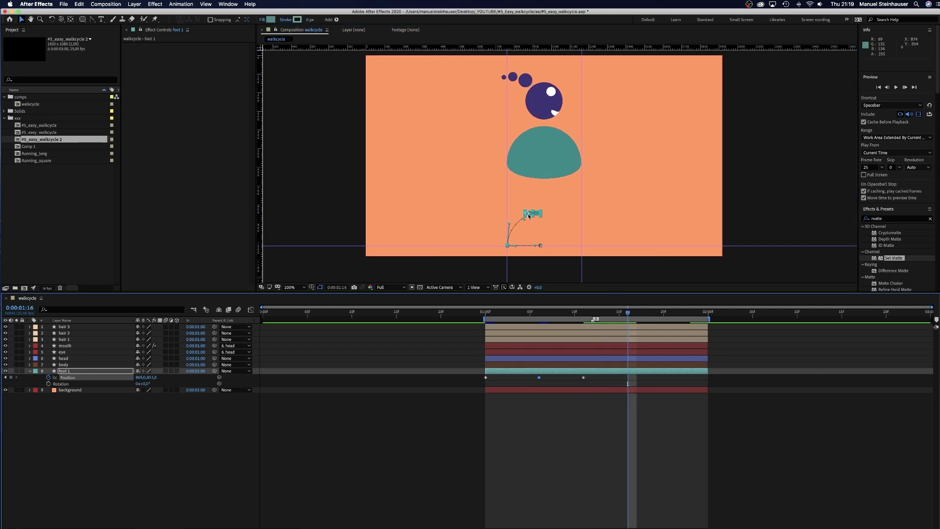
pyautogui.moveTo(528, 215); pyautogui.dragTo(557, 217)
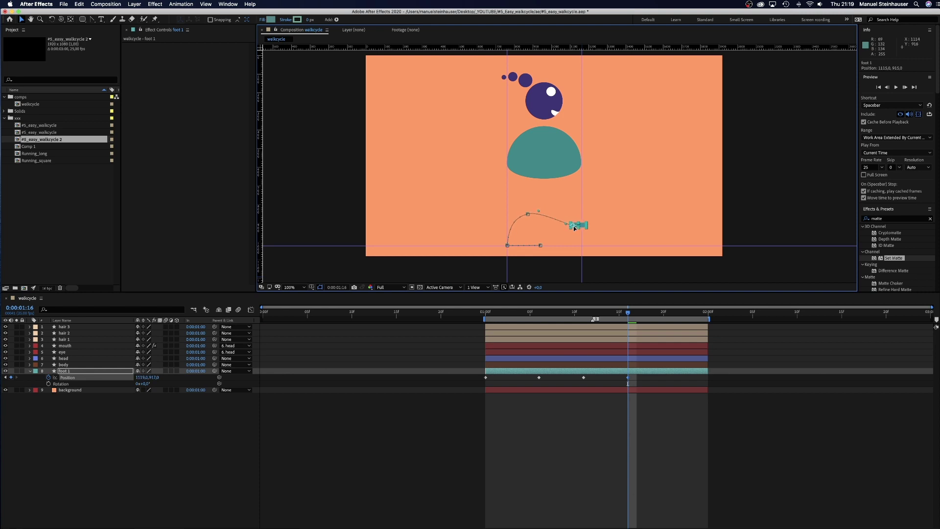
pyautogui.moveTo(574, 228); pyautogui.dragTo(558, 214)
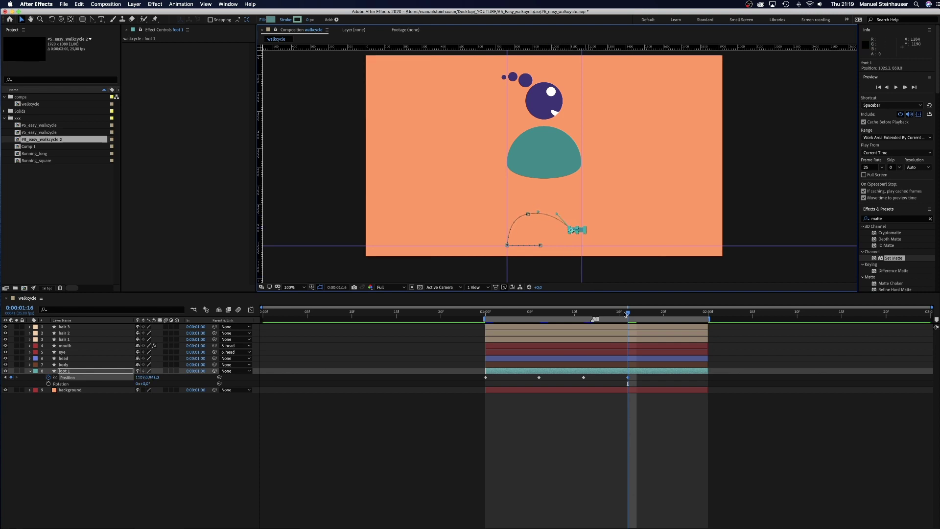
pyautogui.moveTo(627, 312); pyautogui.dragTo(646, 313)
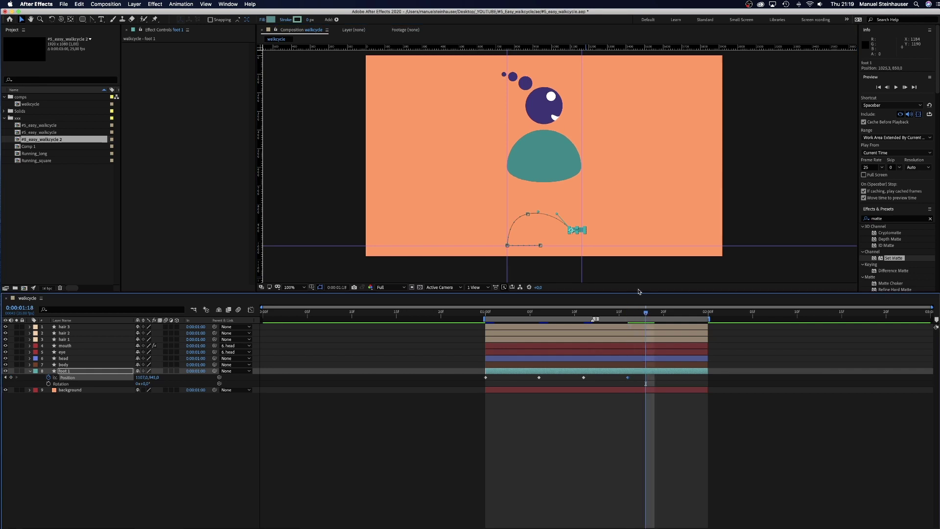
pyautogui.moveTo(573, 231); pyautogui.dragTo(583, 246)
# Add a closing Position keyframe at 2:00 with foot 1 moved back under the body to about X 943
pyautogui.click(673, 313)
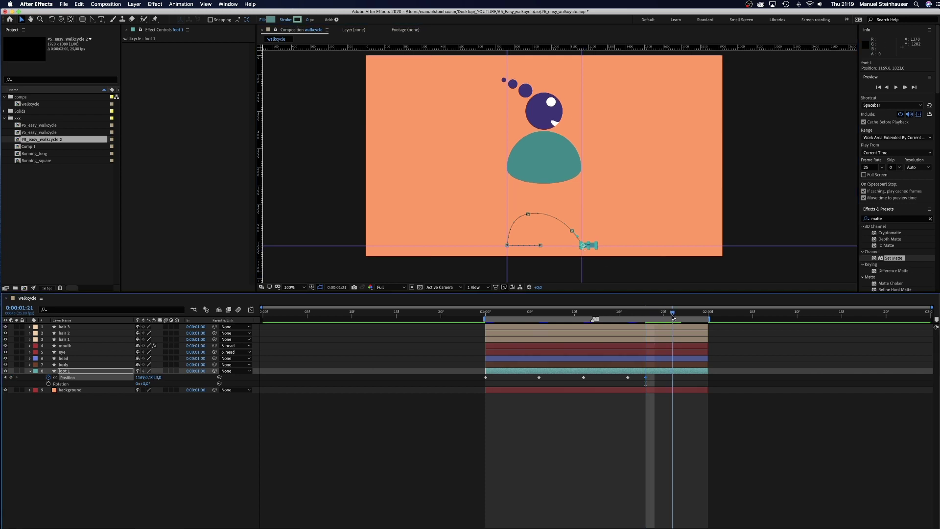
pyautogui.moveTo(672, 316); pyautogui.dragTo(699, 314)
pyautogui.moveTo(142, 378); pyautogui.dragTo(60, 384)
pyautogui.click(79, 449)
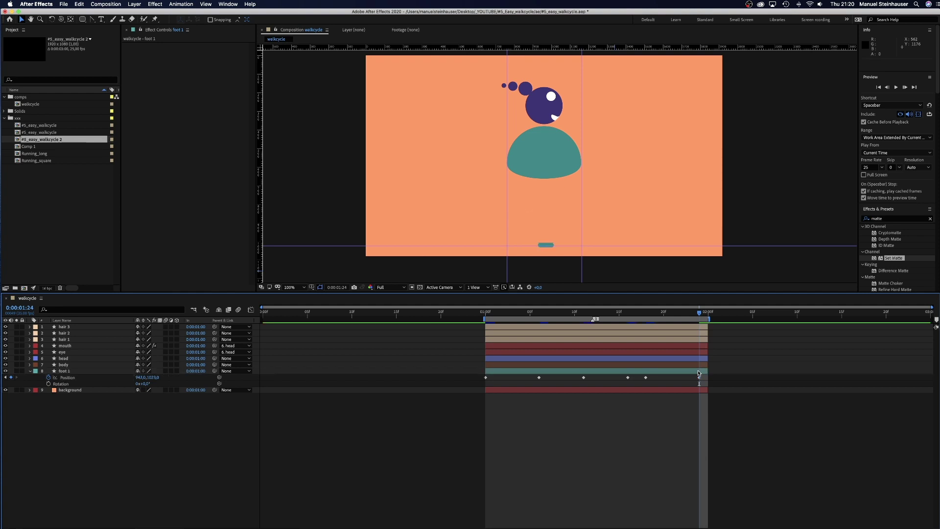
pyautogui.moveTo(699, 377); pyautogui.dragTo(706, 377)
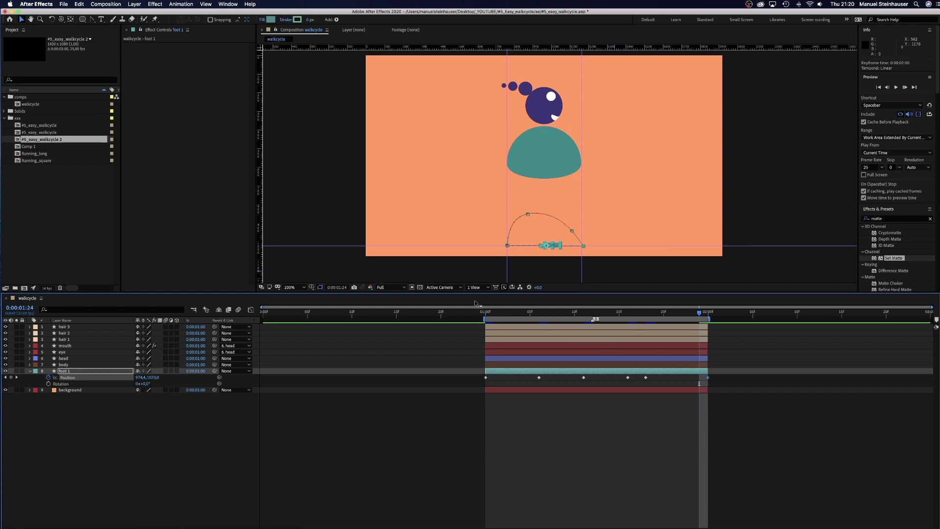
# Preview the foot's movement cycle from 1:00
pyautogui.click(485, 312)
pyautogui.press('space')
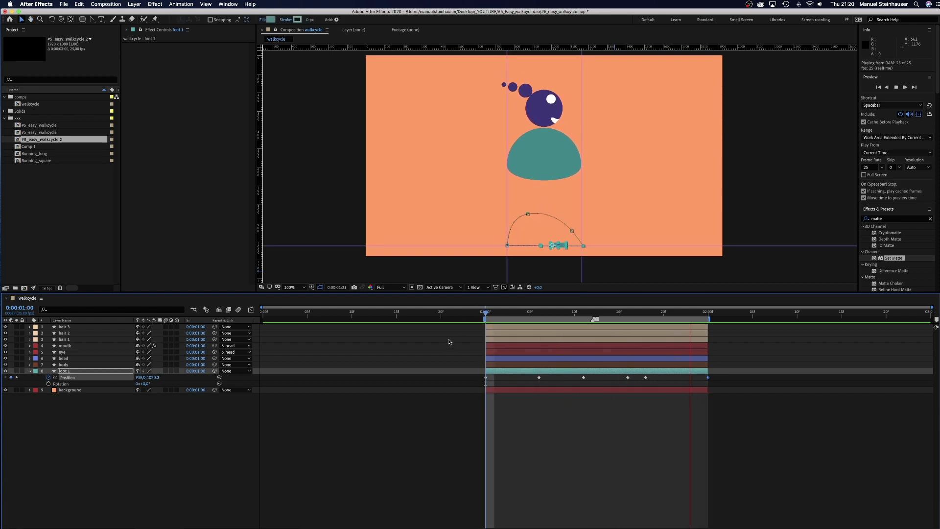
pyautogui.press('space')
# Set foot 1's Y position to 1023 on the 1:06 and 1:00 keyframes
pyautogui.click(6, 377)
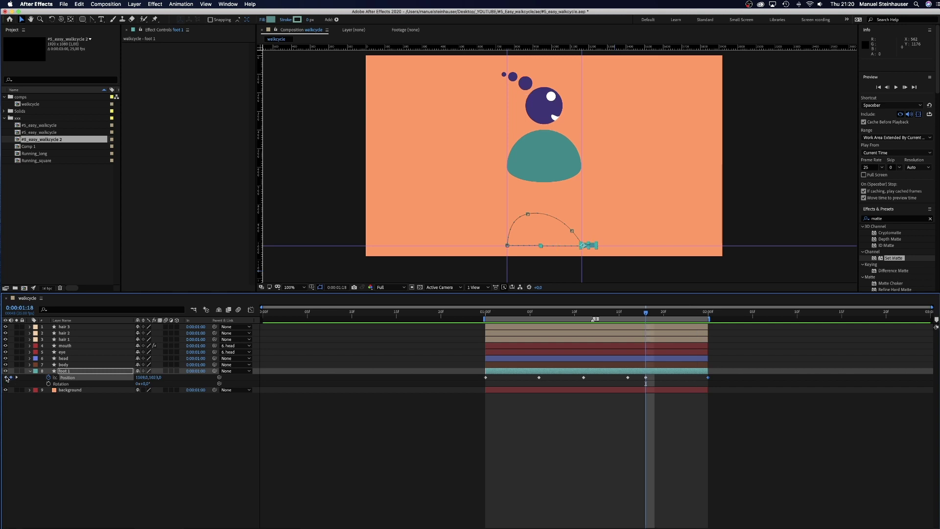
pyautogui.click(6, 377)
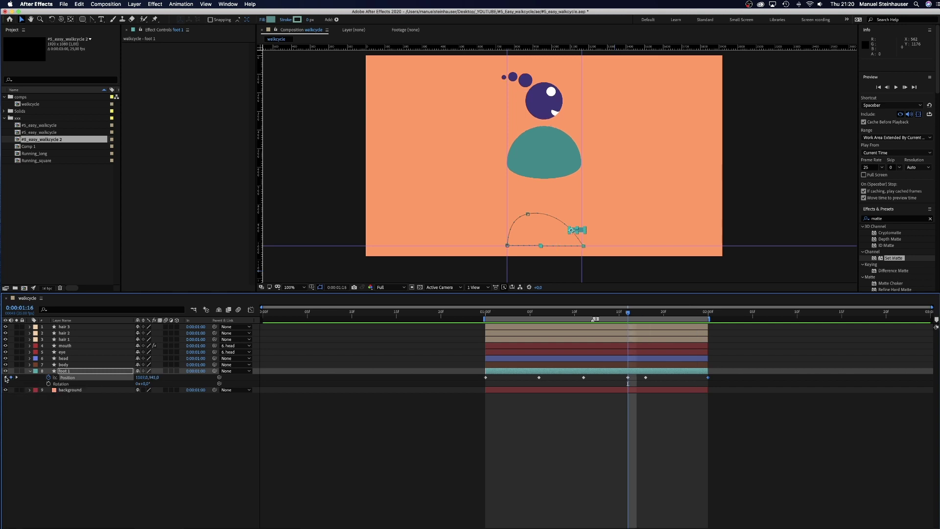
pyautogui.click(6, 378)
pyautogui.click(7, 377)
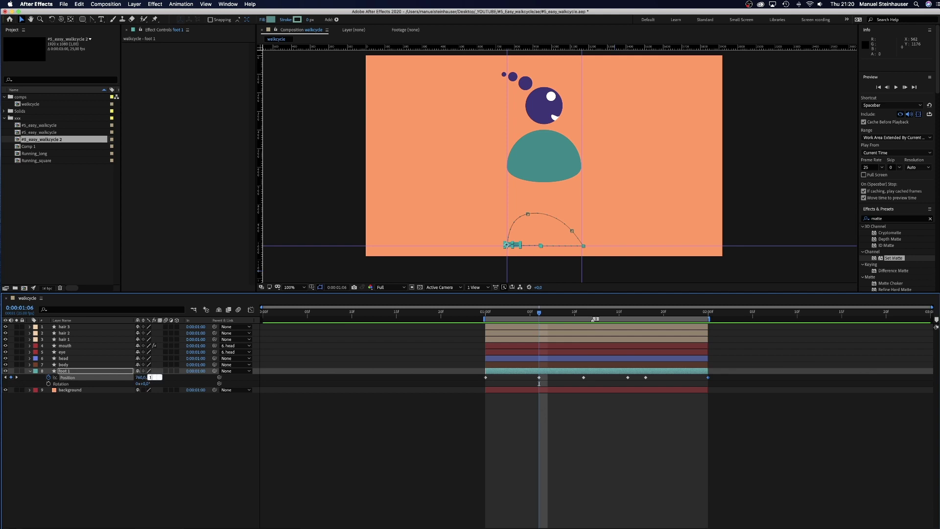
pyautogui.press('Return')
pyautogui.click(7, 377)
pyautogui.click(153, 378)
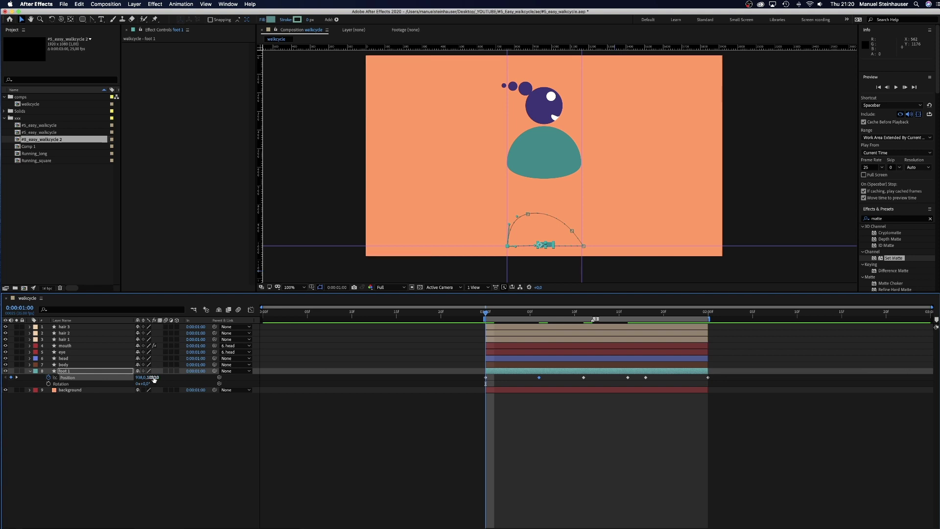
pyautogui.write('1023')
pyautogui.press('Return')
# Refine the points and handles of foot 1's motion path into a lower, smoother arc and preview the motion
pyautogui.click(528, 215)
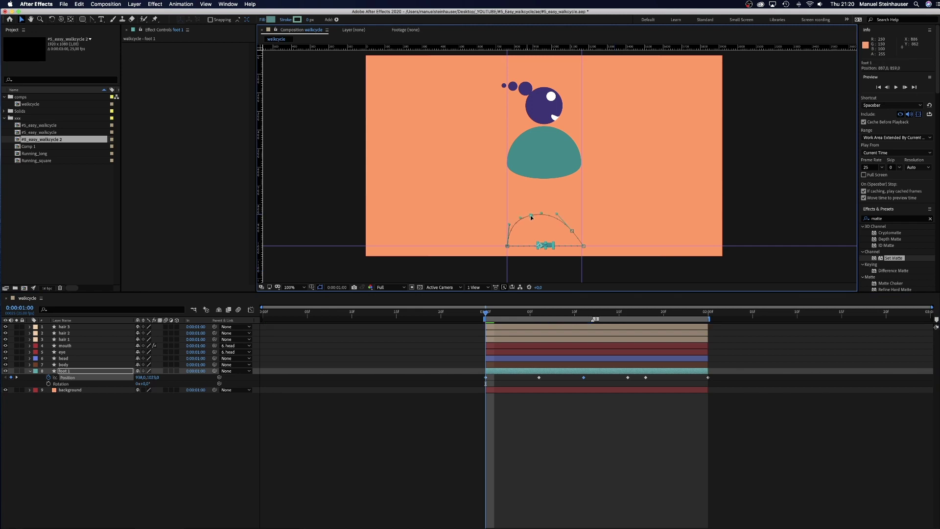
pyautogui.click(574, 231)
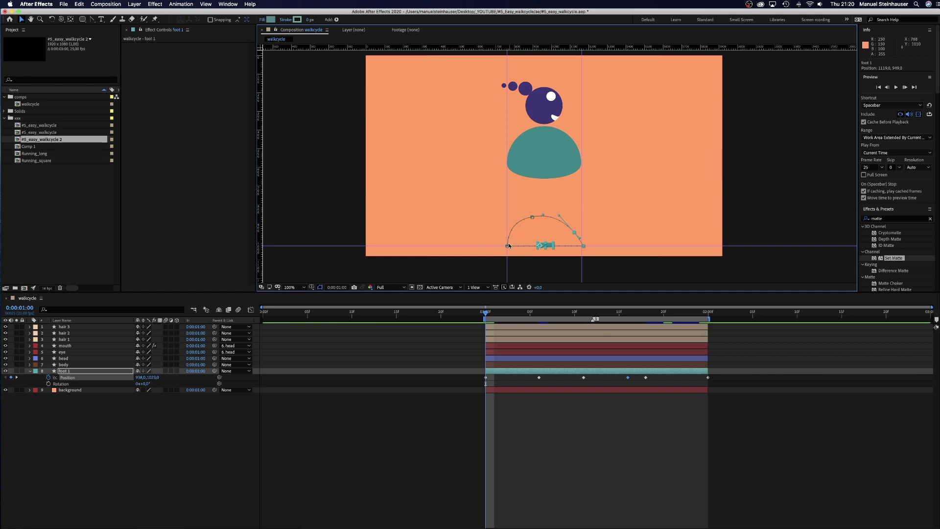
pyautogui.moveTo(509, 245); pyautogui.dragTo(510, 232)
pyautogui.click(534, 217)
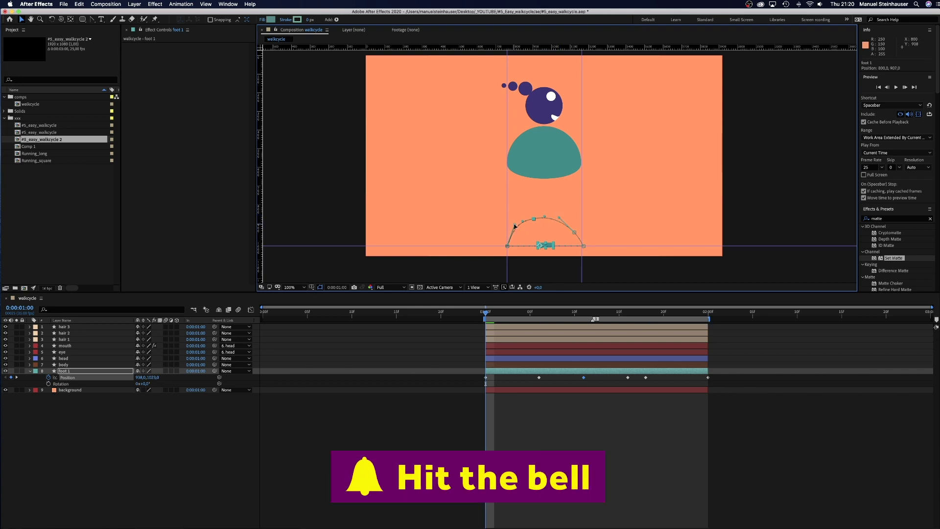
pyautogui.press('space')
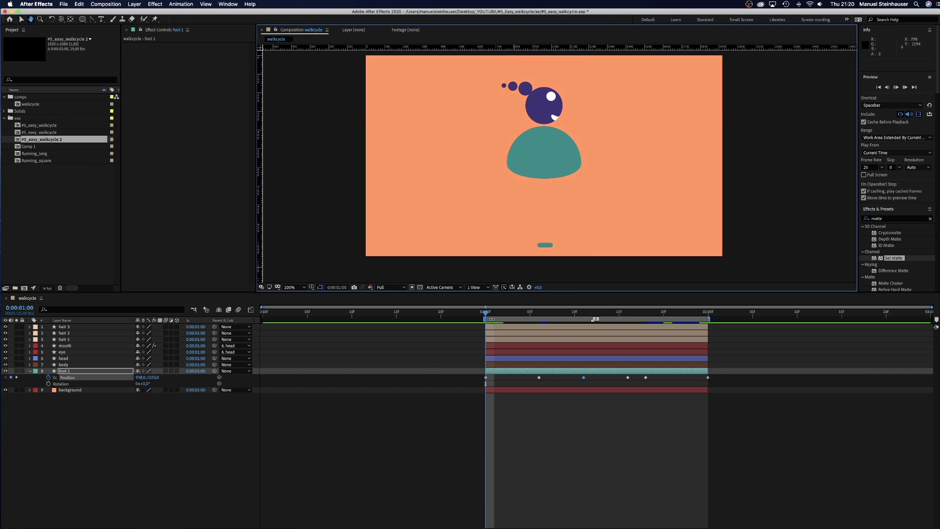
pyautogui.click(479, 341)
# Set a starting Rotation keyframe for foot 1 at 1:00
pyautogui.moveTo(516, 313); pyautogui.dragTo(490, 321)
pyautogui.press('pageup')
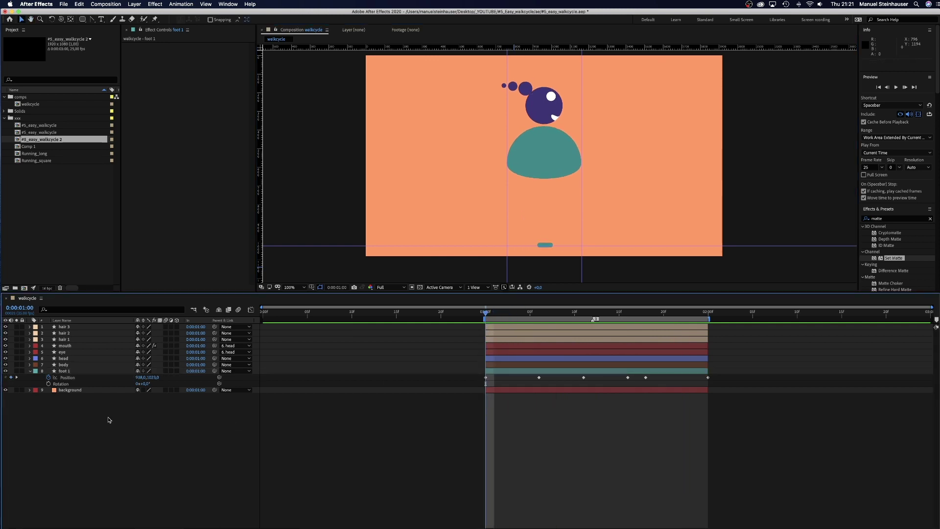
pyautogui.click(48, 383)
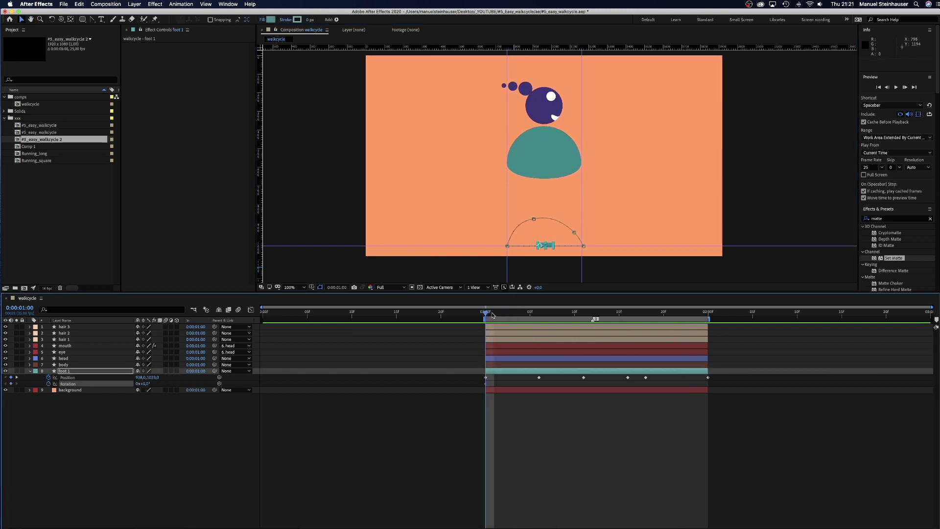
# Add foot 1 Rotation keyframes of 0° at 1:06 and about 29° at 1:08
pyautogui.moveTo(492, 315); pyautogui.dragTo(538, 313)
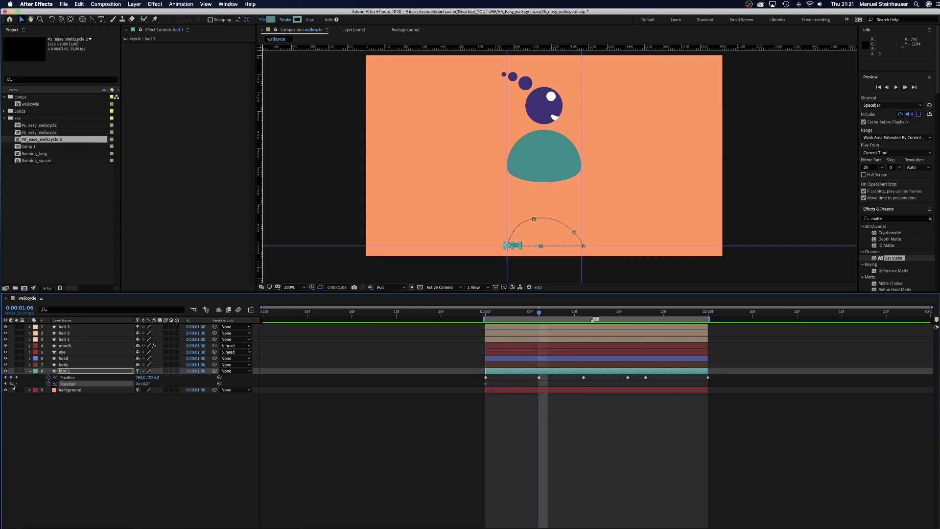
pyautogui.press('pagedown')
pyautogui.press('pagedown')
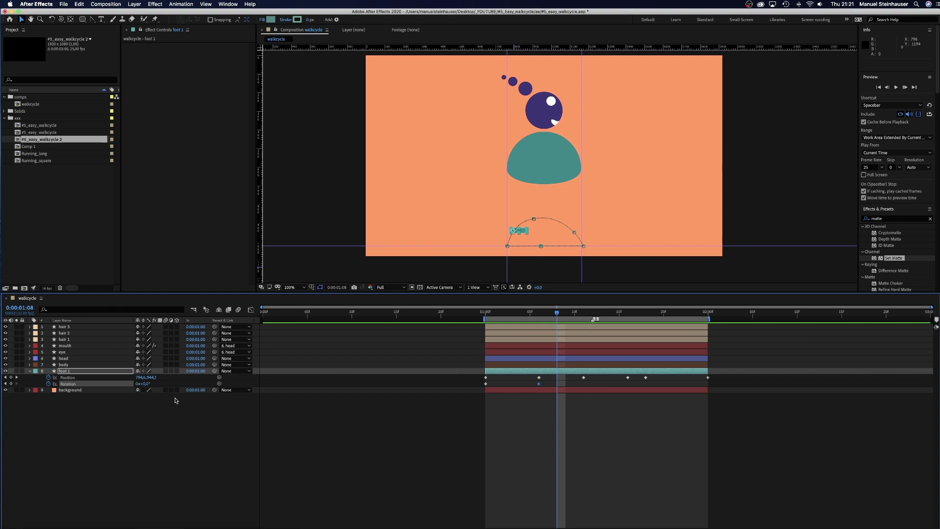
pyautogui.moveTo(146, 385); pyautogui.dragTo(153, 385)
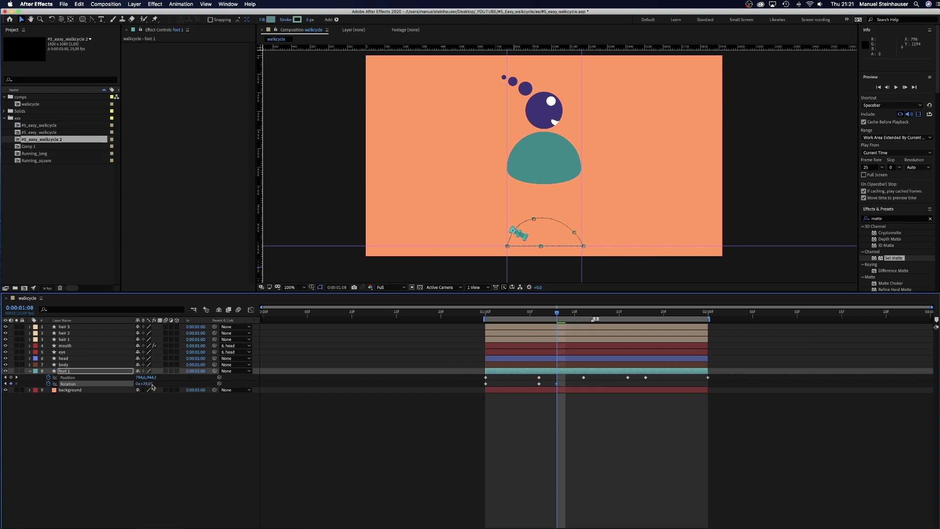
# Set foot 1's Rotation to 53° at 1:11, tilting the toe further down at the path's peak
pyautogui.press('pagedown')
pyautogui.press('pagedown')
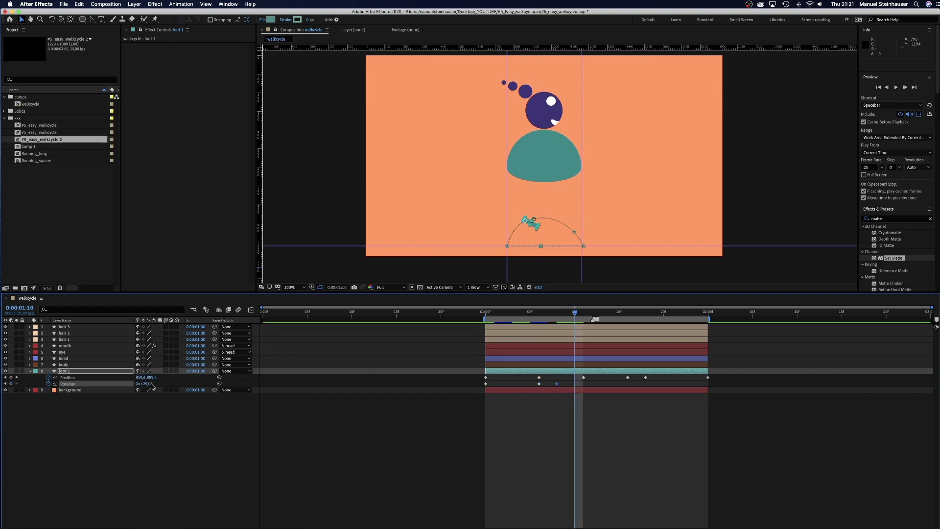
# Set foot 1's Rotation to -30° at 1:16 so the toe points up before landing
pyautogui.press('pagedown')
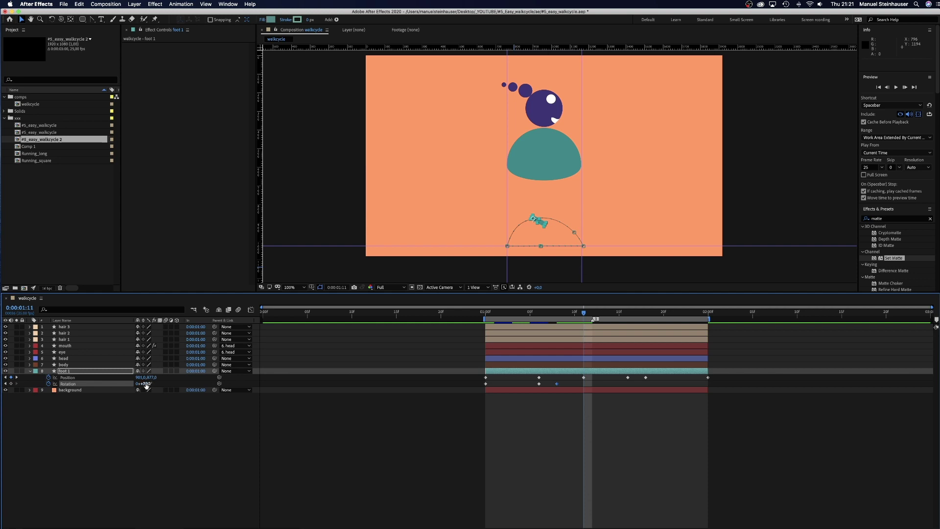
pyautogui.moveTo(147, 385); pyautogui.dragTo(149, 384)
pyautogui.press('pagedown')
pyautogui.press('pagedown')
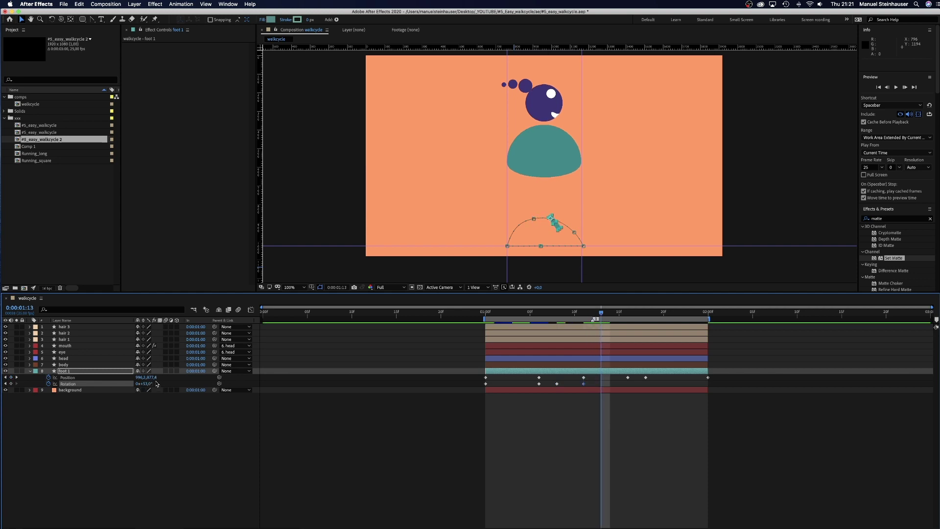
pyautogui.press('pagedown')
pyautogui.press('pagedown')
pyautogui.press('pagedown')
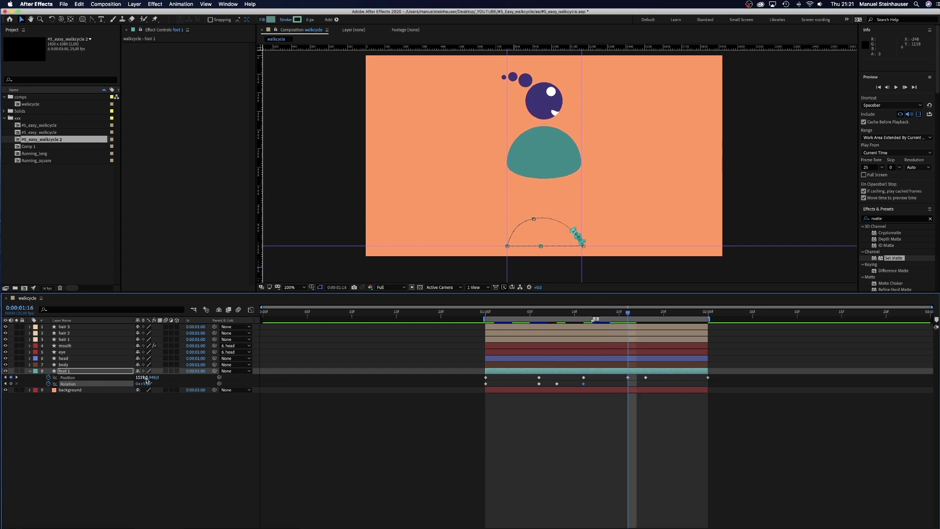
pyautogui.moveTo(147, 384); pyautogui.dragTo(125, 395)
# Flatten foot 1 with a 0° Rotation keyframe at 1:18 and preview the animation
pyautogui.press('pagedown')
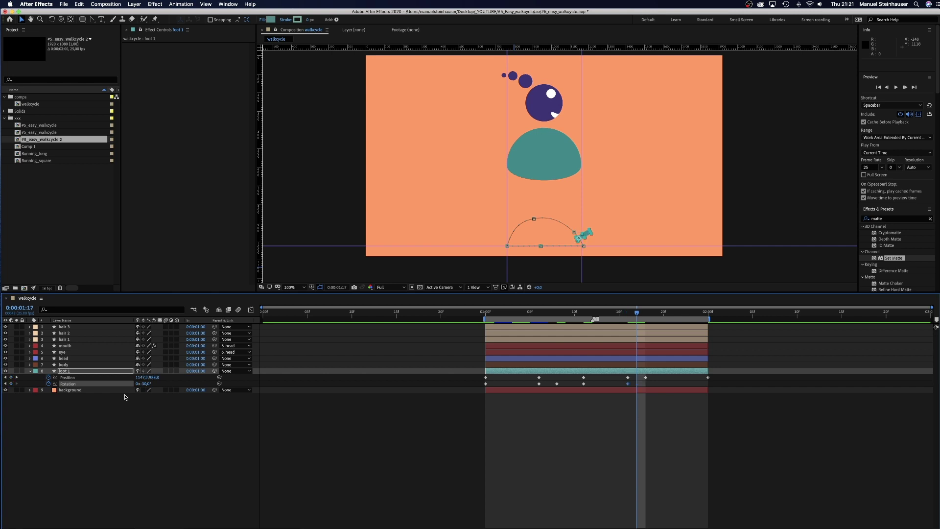
pyautogui.press('pagedown')
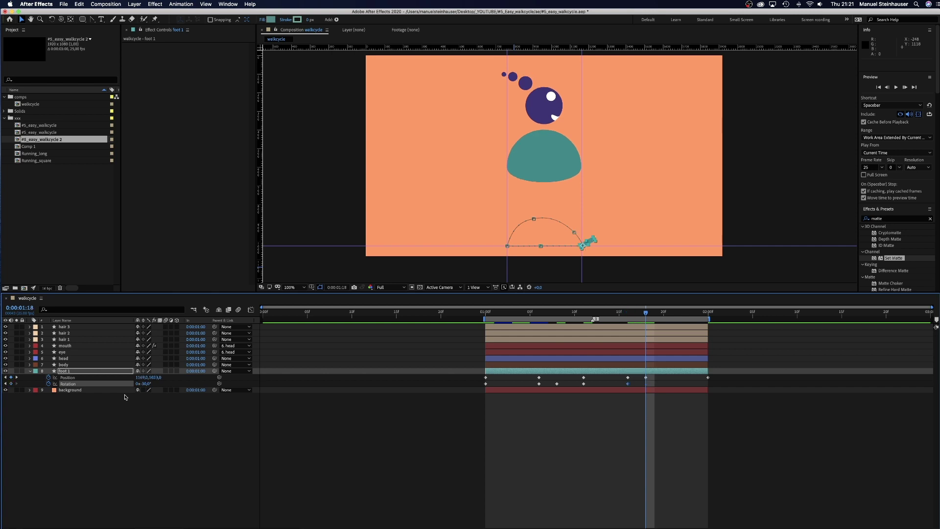
pyautogui.click(149, 383)
pyautogui.write('0x0')
pyautogui.press('Return')
pyautogui.press('space')
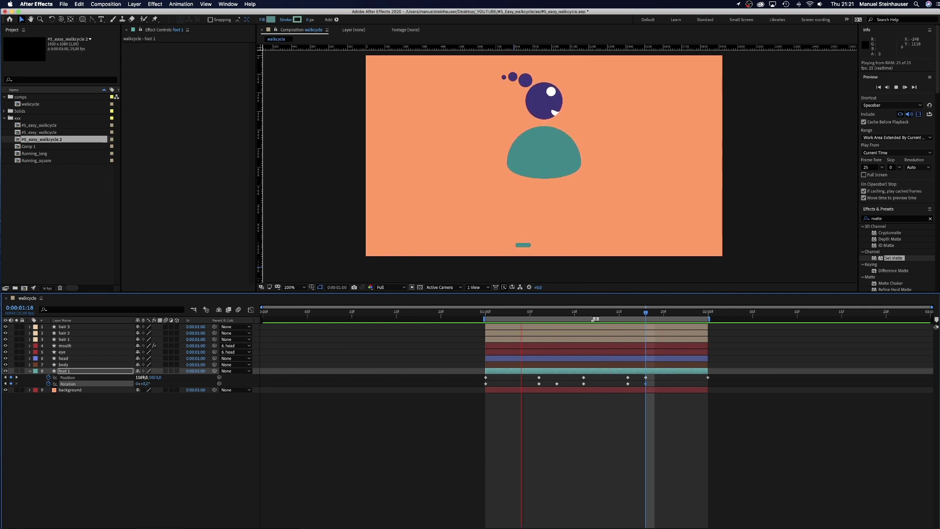
pyautogui.press('space')
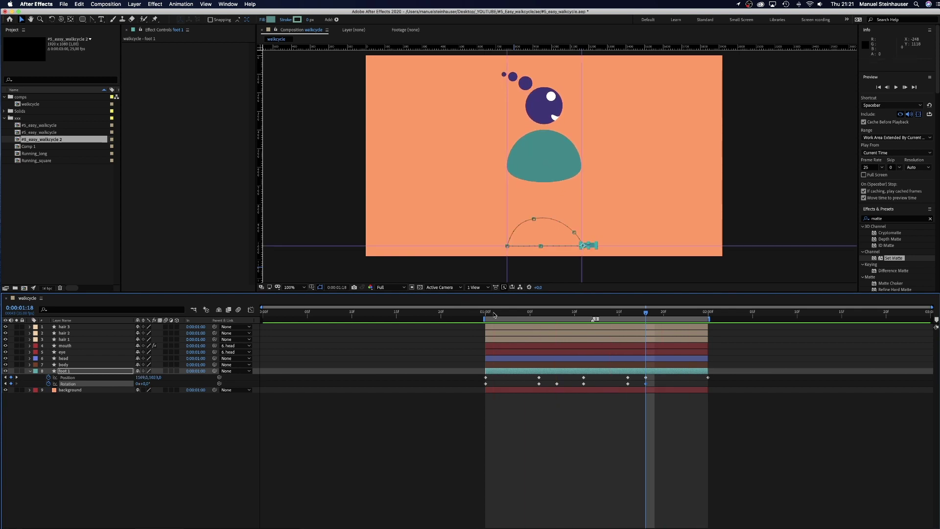
# Add expressions to foot 1's Position and Rotation properties at 1:00
pyautogui.moveTo(493, 315); pyautogui.dragTo(485, 314)
pyautogui.click(67, 378)
pyautogui.keyDown('shift'); pyautogui.click(67, 384); pyautogui.keyUp('shift')
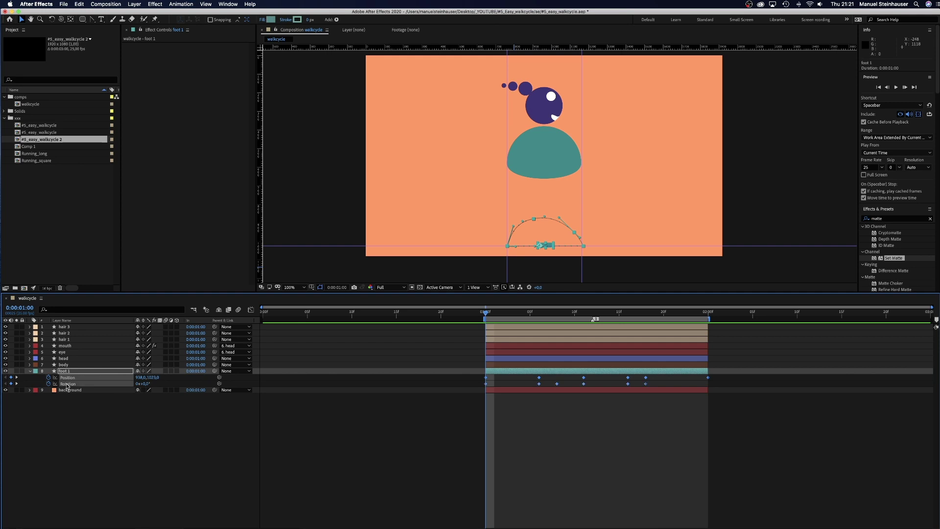
pyautogui.click(181, 4)
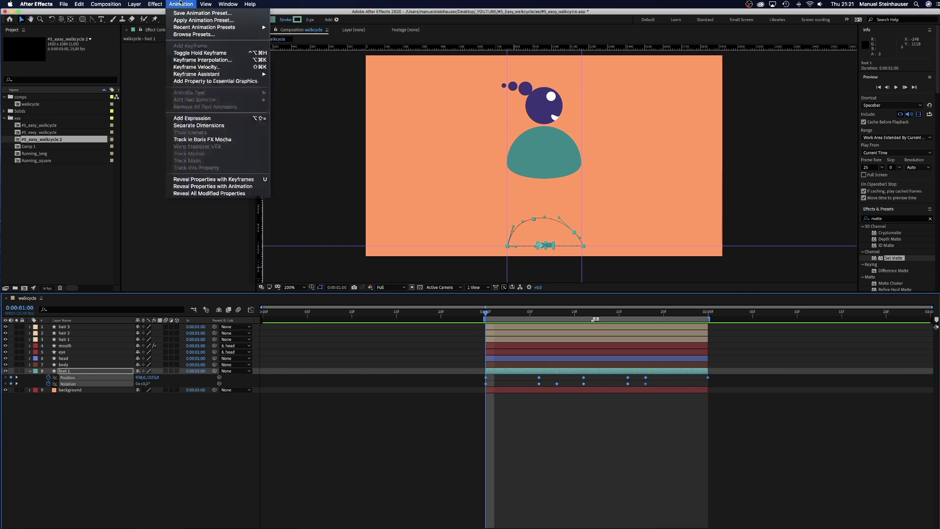
pyautogui.click(200, 117)
pyautogui.click(42, 377)
pyautogui.click(43, 390)
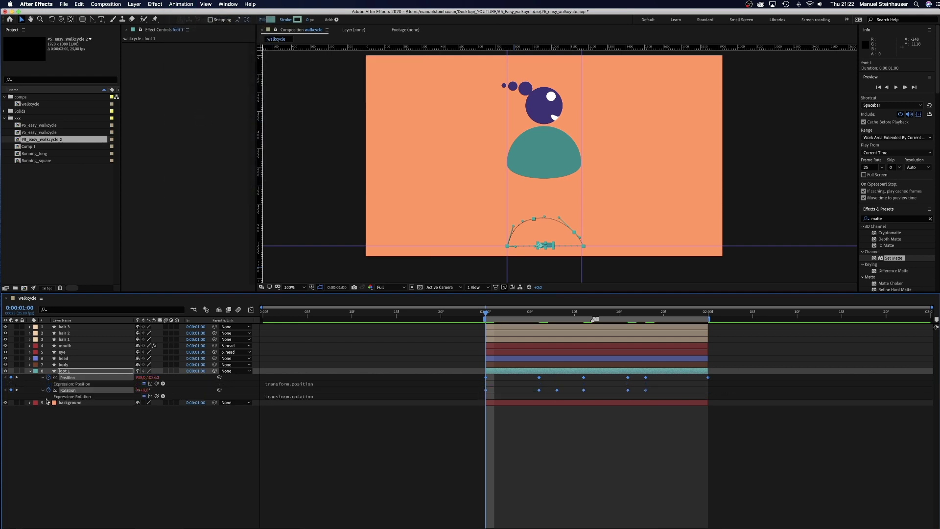
# Replace foot 1's Position expression with loopOut("cycle")
pyautogui.click(288, 384)
pyautogui.write('lo')
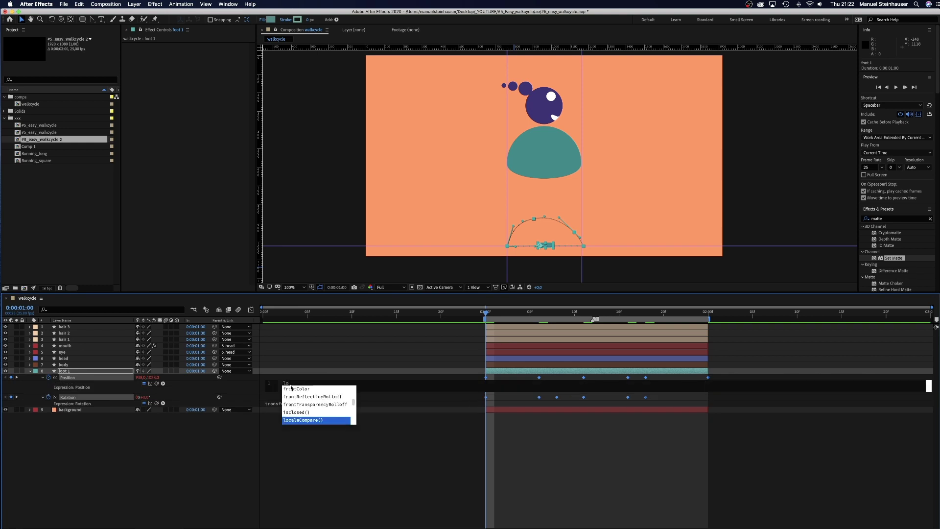
pyautogui.write('op')
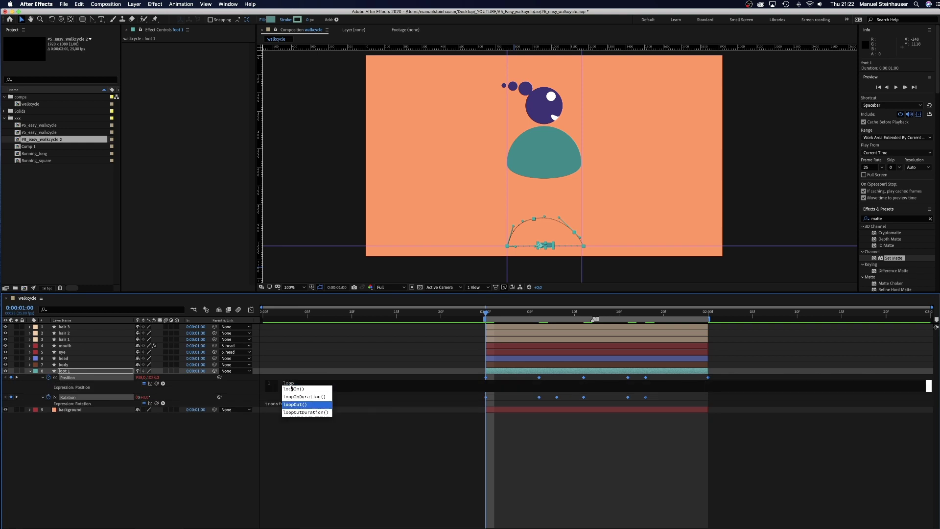
pyautogui.press('Return')
pyautogui.write('"cycle')
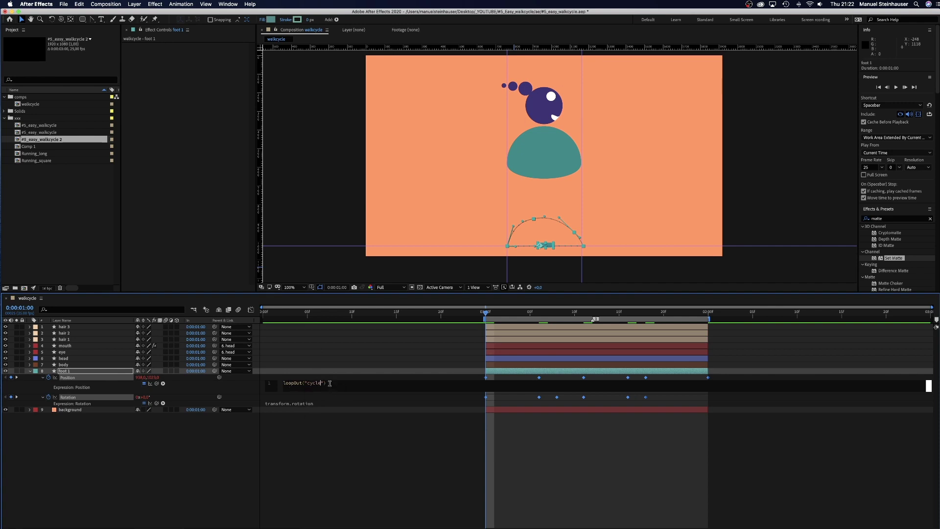
# Copy the loopOut("cycle") expression into foot 1's Rotation expression and preview the loop
pyautogui.moveTo(329, 383); pyautogui.dragTo(279, 383)
pyautogui.hotkey('ctrl', 'c')
pyautogui.click(286, 403)
pyautogui.hotkey('ctrl', 'v')
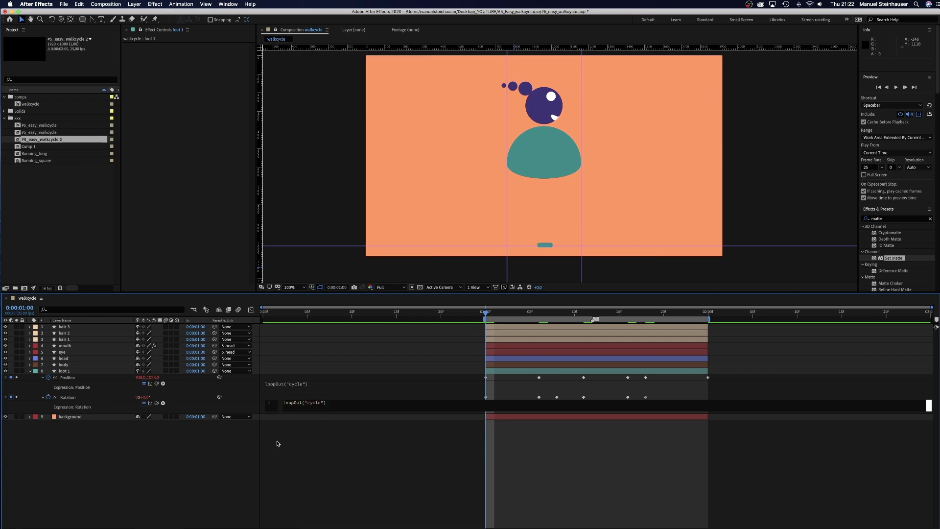
pyautogui.click(172, 474)
pyautogui.press('space')
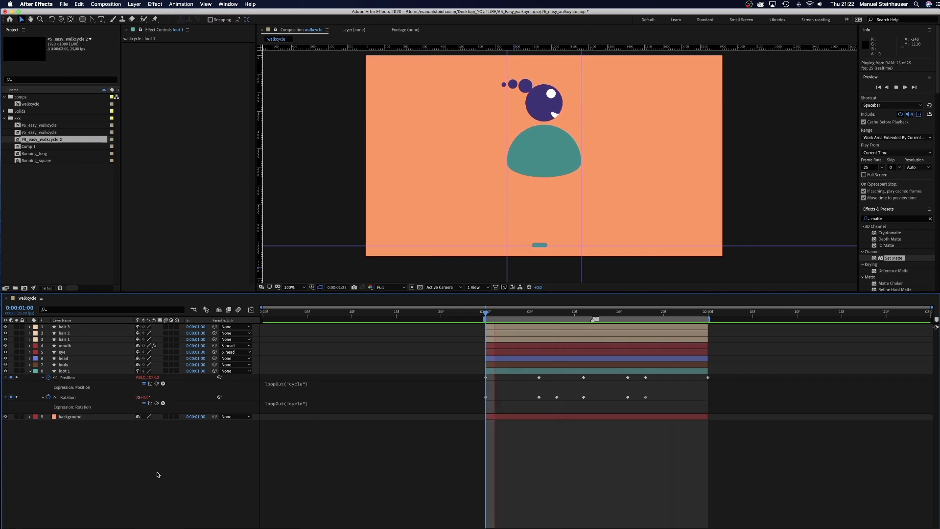
pyautogui.press('space')
# Duplicate foot 1 and shift the copy earlier so its last Position keyframe falls at 1:12
pyautogui.click(65, 374)
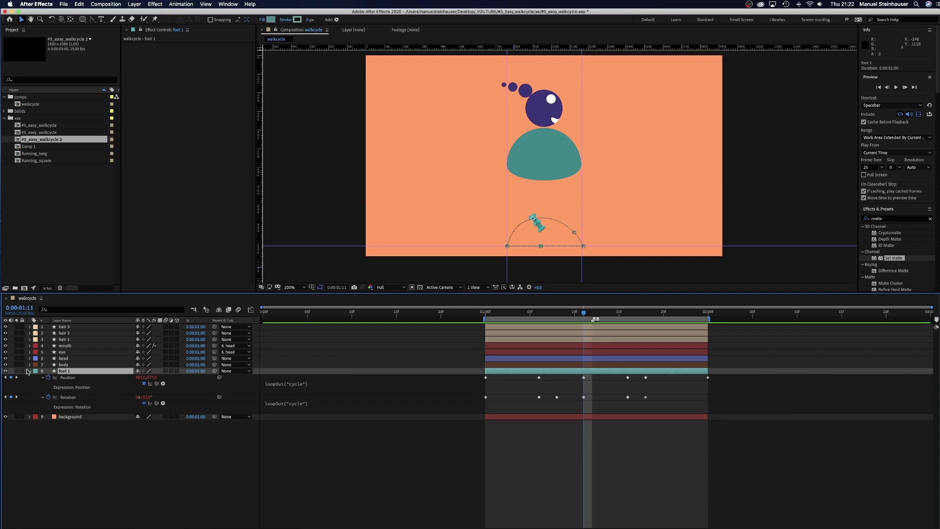
pyautogui.hotkey('ctrl', 'd')
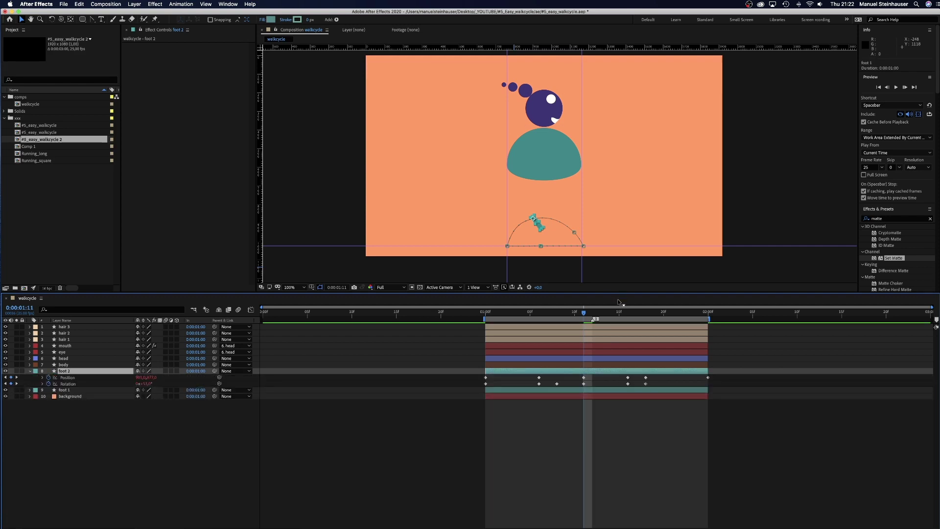
pyautogui.click(591, 316)
pyautogui.moveTo(601, 372); pyautogui.dragTo(485, 377)
# Adjust foot 2's in and out points so the layer runs from 1:00 to 2:00
pyautogui.moveTo(594, 377); pyautogui.dragTo(708, 377)
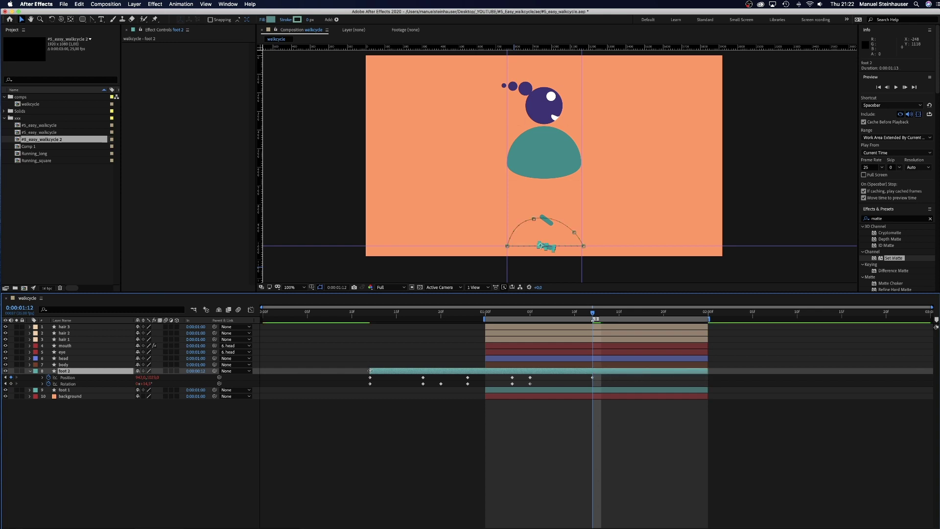
pyautogui.moveTo(370, 370); pyautogui.dragTo(485, 370)
pyautogui.click(495, 317)
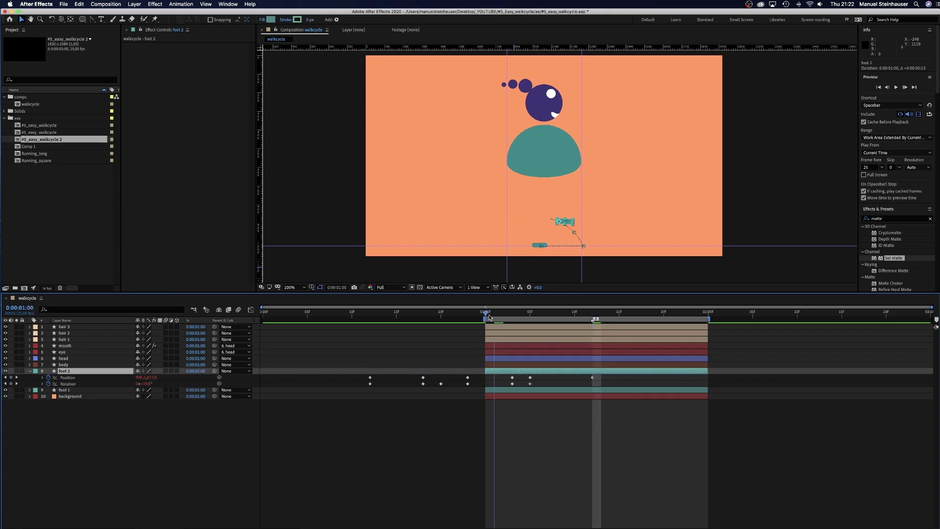
# Add a closing 0° Rotation keyframe for foot 2 at 1:12 and preview both feet walking
pyautogui.click(593, 316)
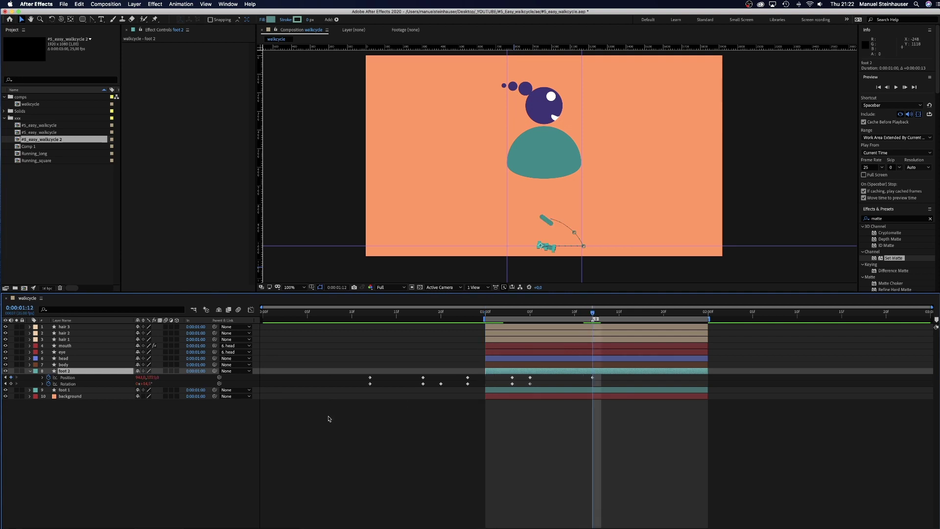
pyautogui.click(11, 384)
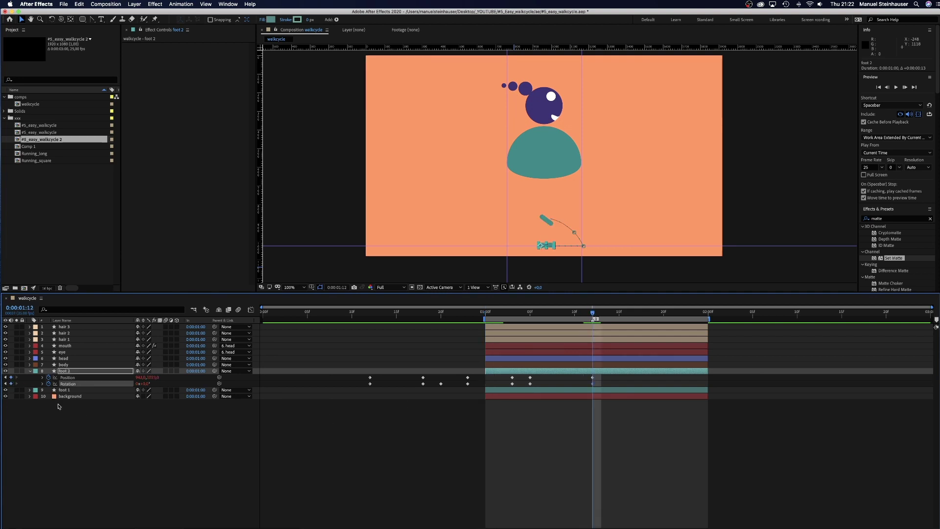
pyautogui.press('space')
pyautogui.click(174, 506)
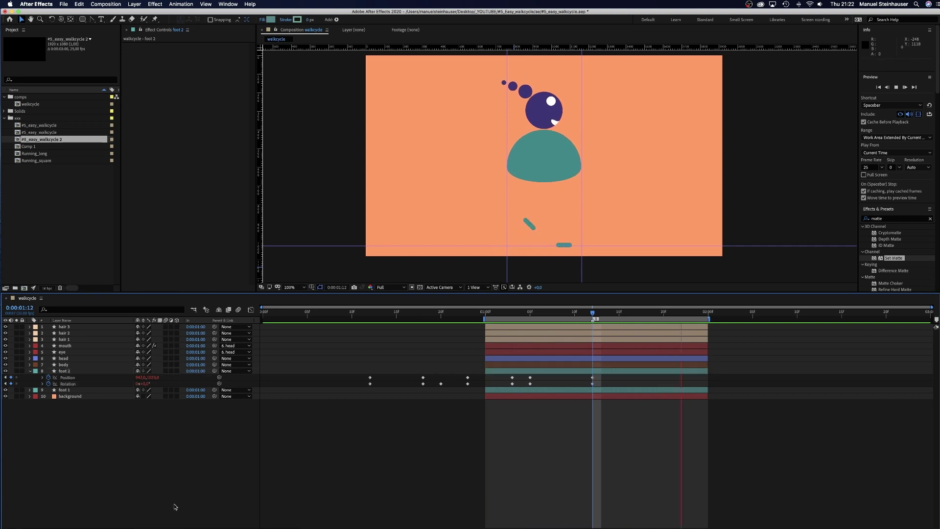
# At 1:00, draw a straight leg from the body's lower edge to foot 1 with the Pen tool, using a 20 px stroke
pyautogui.click(495, 314)
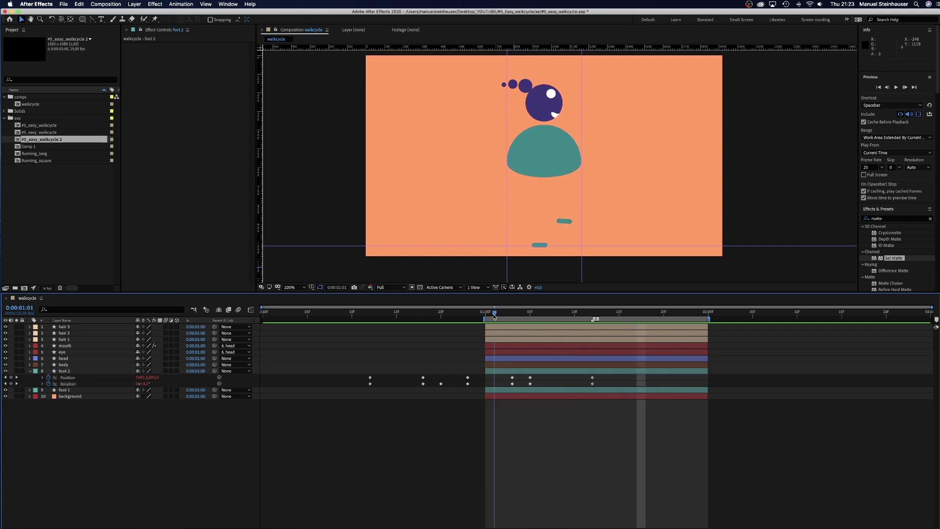
pyautogui.moveTo(495, 316); pyautogui.dragTo(485, 313)
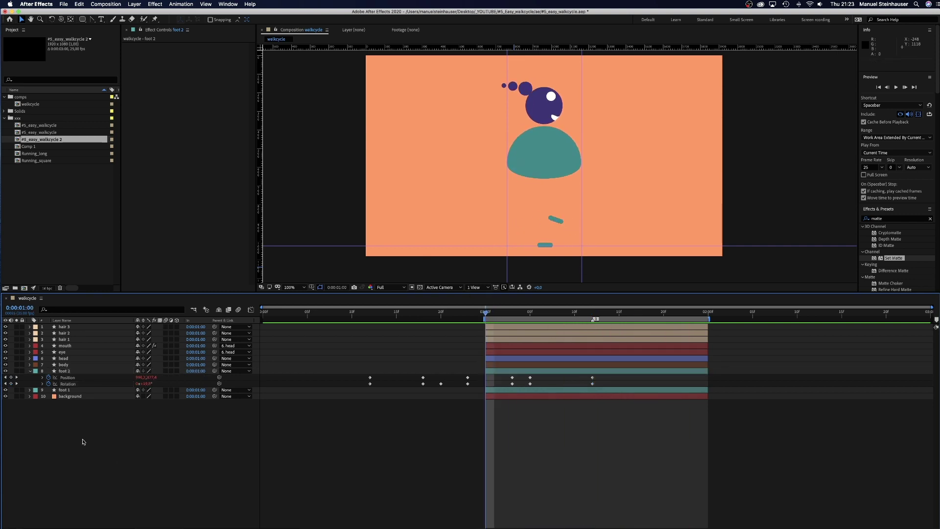
pyautogui.click(91, 19)
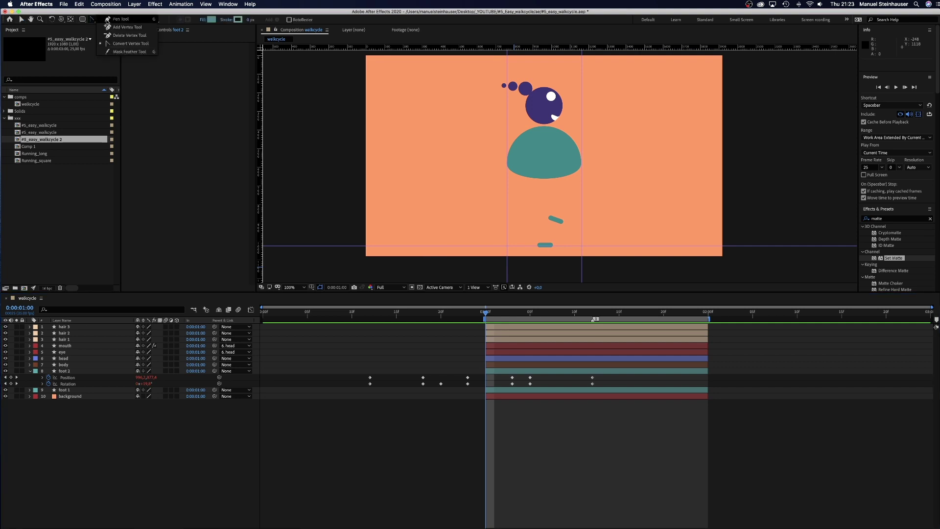
pyautogui.click(251, 20)
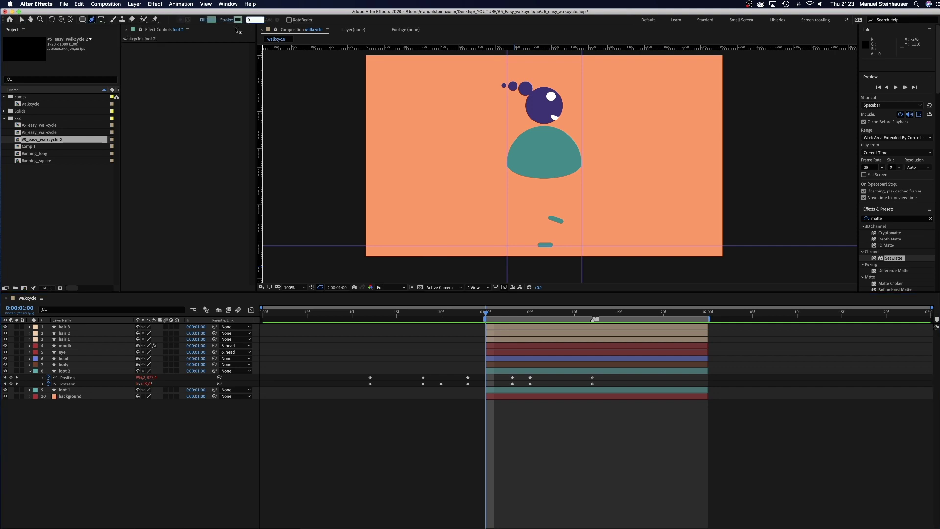
pyautogui.write('20')
pyautogui.press('Return')
pyautogui.click(541, 175)
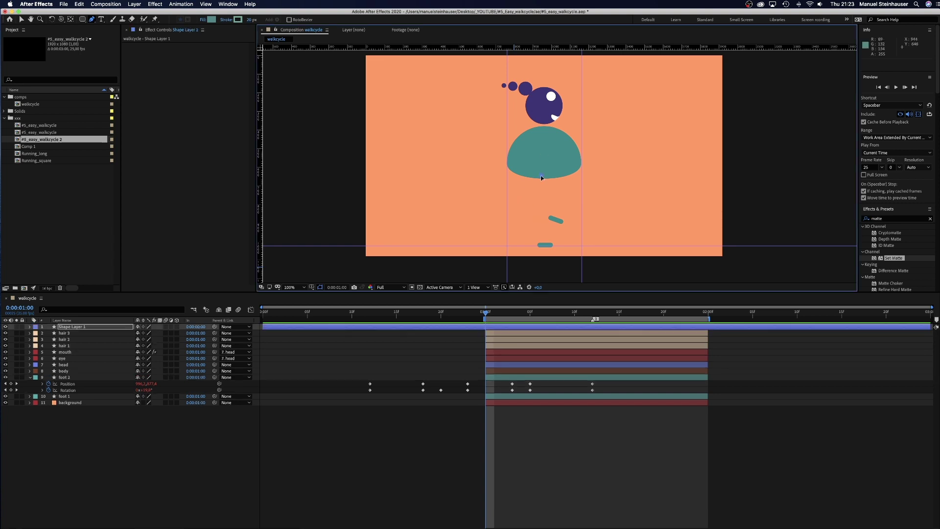
pyautogui.keyDown('shift'); pyautogui.click(542, 246); pyautogui.keyUp('shift')
pyautogui.press('v')
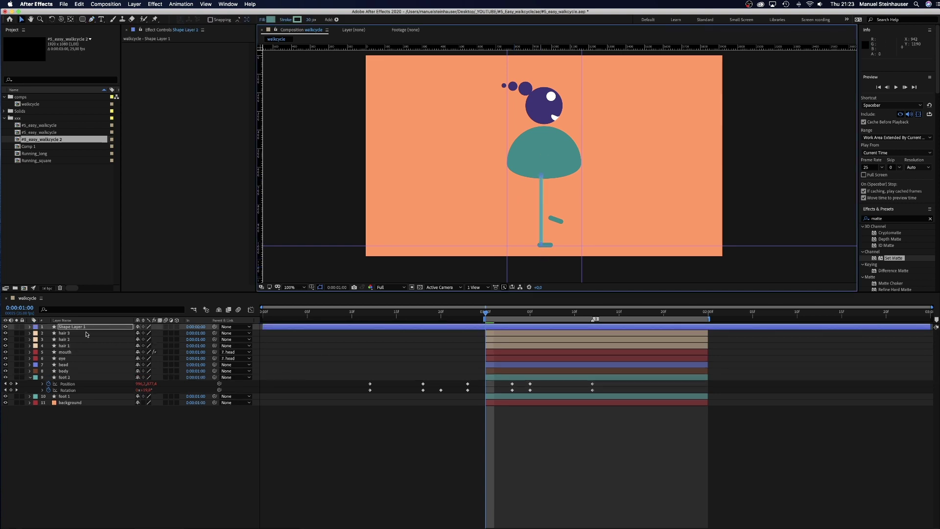
# Move the new leg shape layer directly below the body layer and rename it leg 1
pyautogui.moveTo(80, 327); pyautogui.dragTo(82, 375)
pyautogui.press('Return')
pyautogui.write('leg')
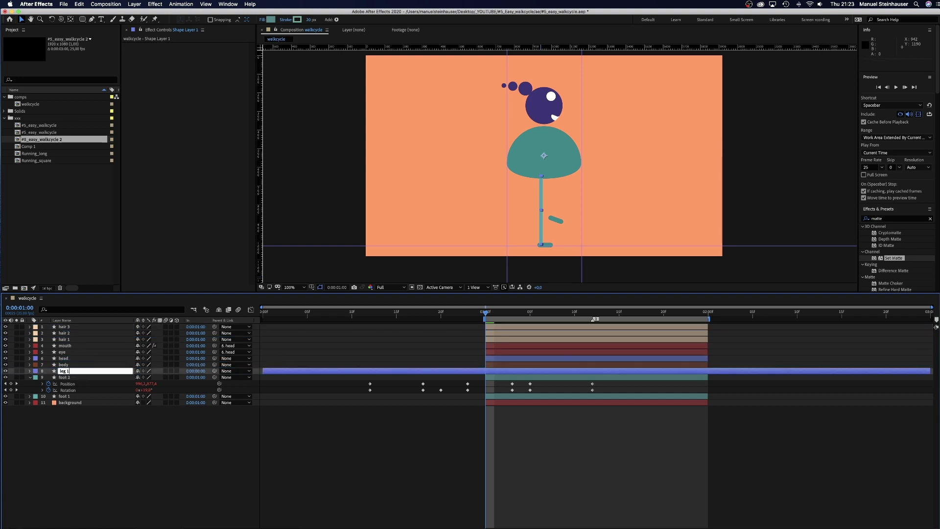
pyautogui.press('Return')
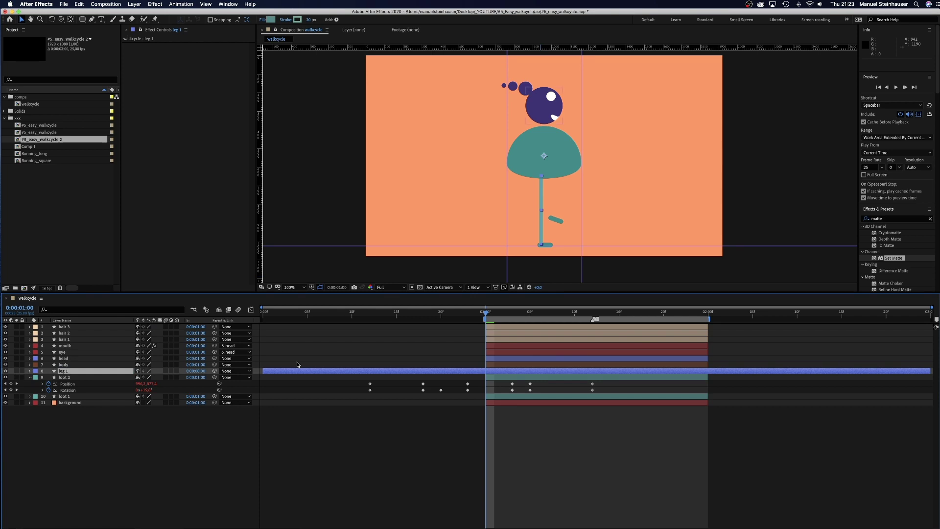
# Trim the leg 1 layer to run from 1:00 to 2:00 and match its stroke colour to the body's teal, #458486
pyautogui.moveTo(261, 371); pyautogui.dragTo(485, 370)
pyautogui.moveTo(931, 372); pyautogui.dragTo(708, 371)
pyautogui.click(297, 20)
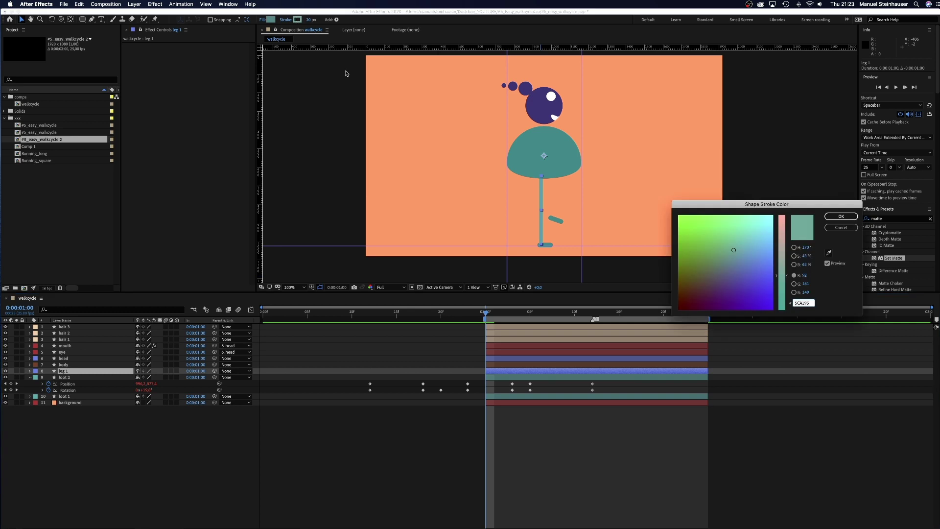
pyautogui.click(828, 252)
pyautogui.click(563, 156)
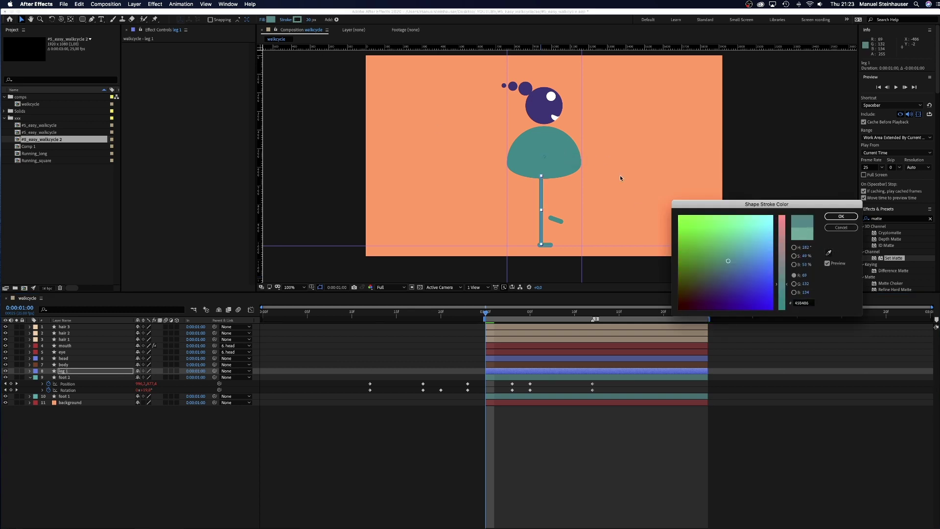
pyautogui.click(843, 217)
# Reveal the Path property of leg 1's shape and set a Path keyframe at 1:00
pyautogui.click(29, 371)
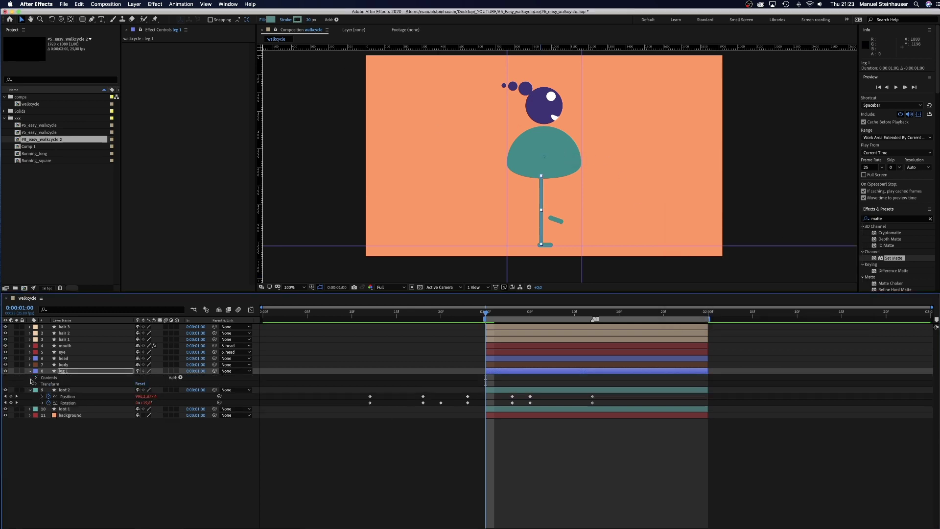
pyautogui.click(36, 377)
pyautogui.click(42, 384)
pyautogui.click(49, 390)
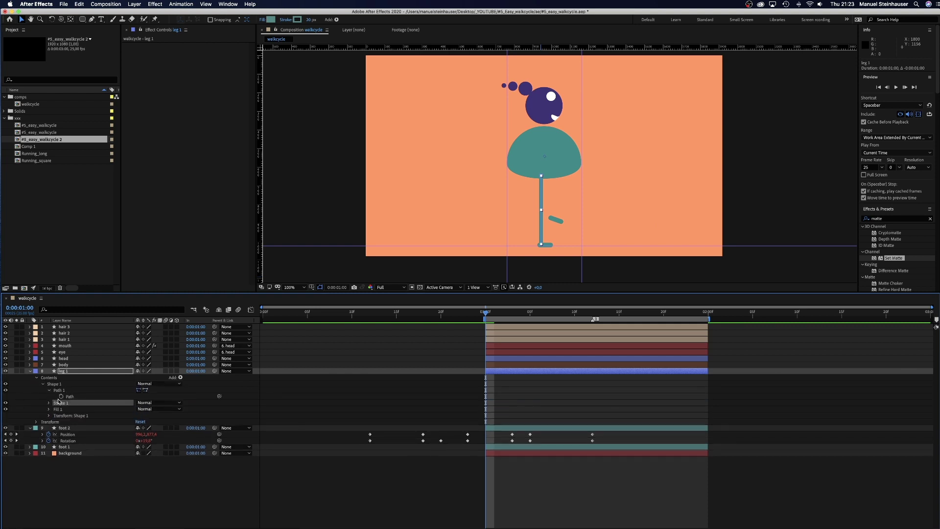
pyautogui.click(69, 397)
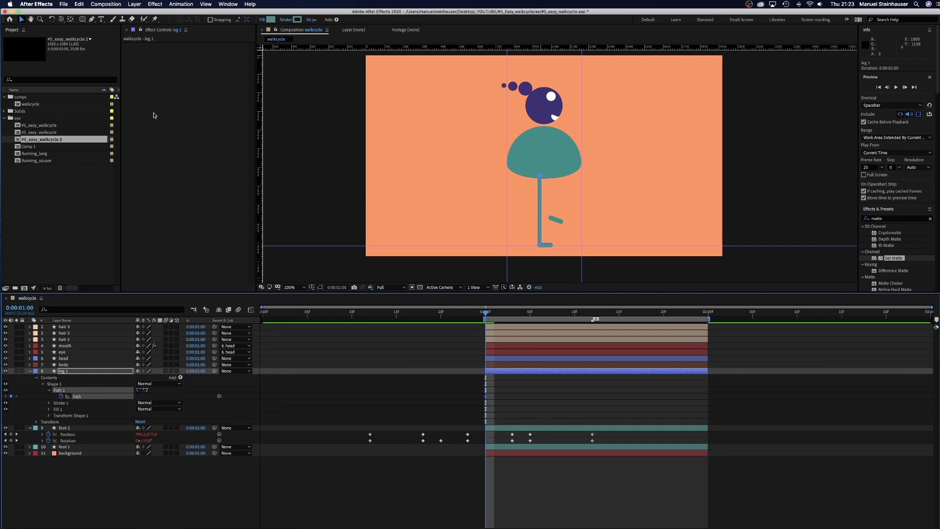
# Bend the straight leg into a forward curve by pulling Bezier handles from both end vertices, and hide the shape's fill
pyautogui.moveTo(92, 19); pyautogui.dragTo(109, 47)
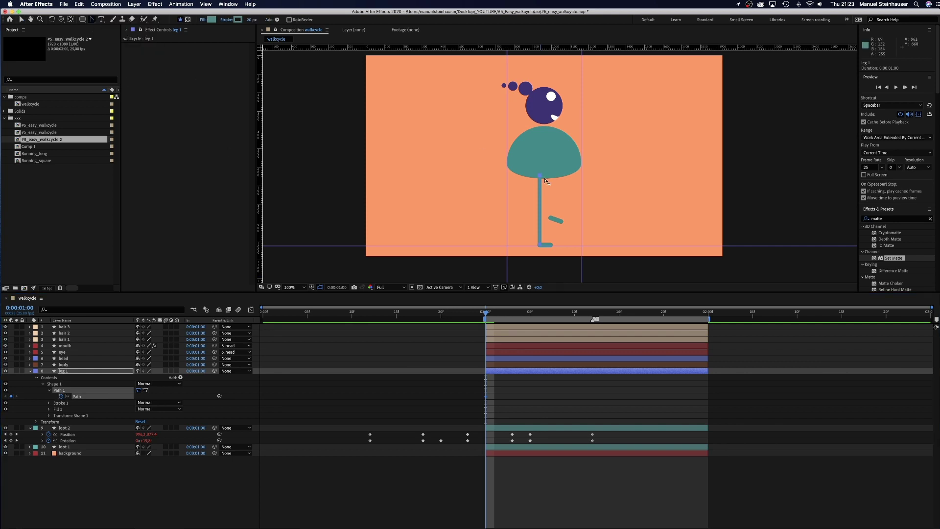
pyautogui.moveTo(540, 176); pyautogui.dragTo(548, 199)
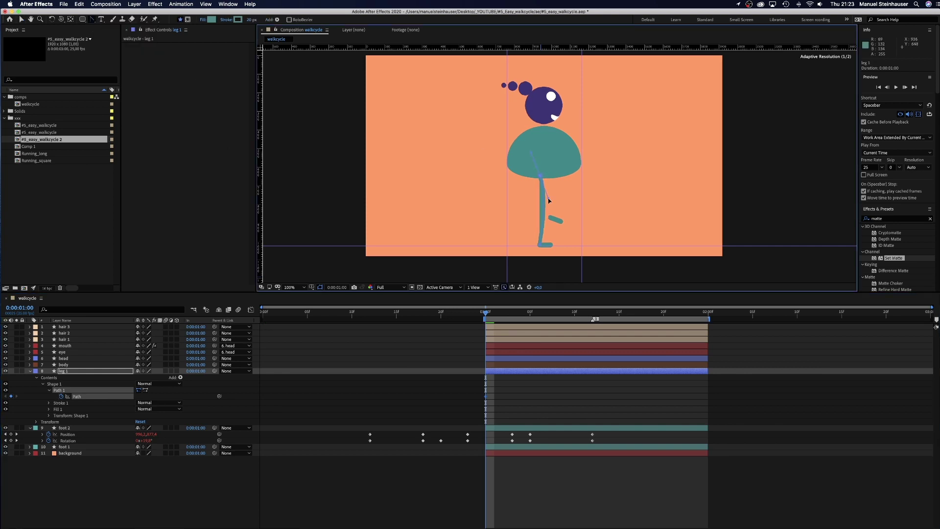
pyautogui.moveTo(544, 243); pyautogui.dragTo(533, 255)
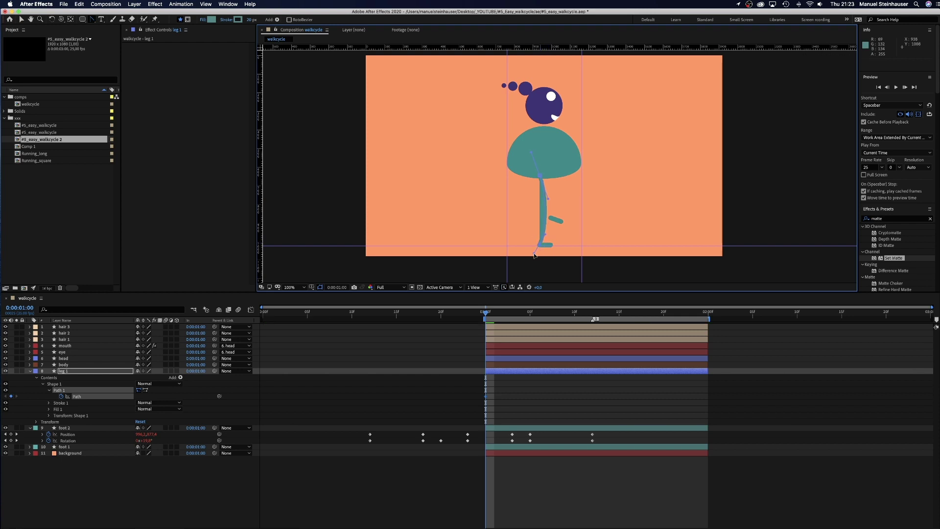
pyautogui.click(6, 409)
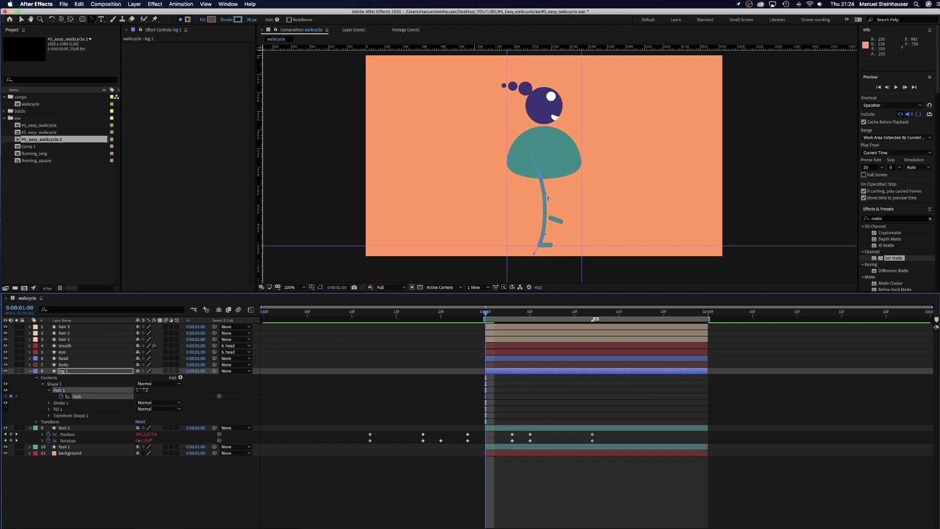
pyautogui.press('v')
pyautogui.moveTo(549, 199); pyautogui.dragTo(551, 208)
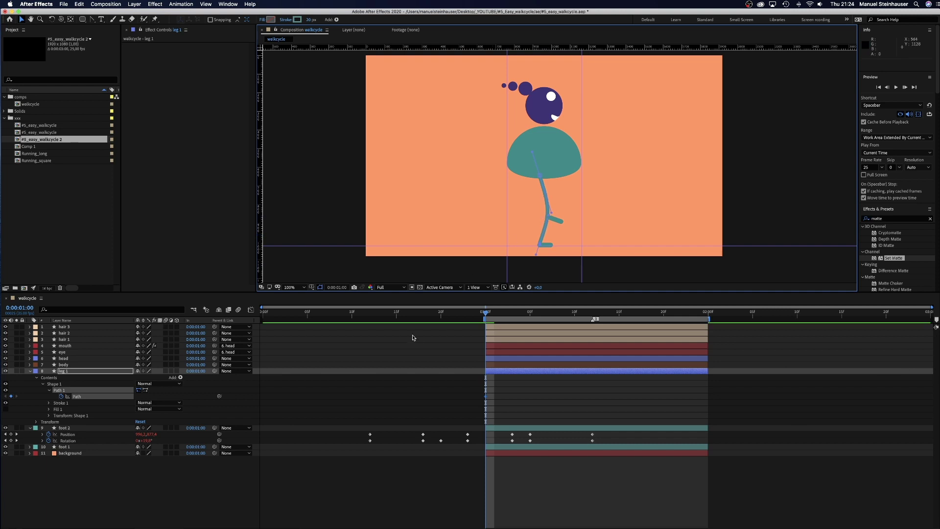
# Reshape leg 1's path frame by frame from 1:01 to 1:04, keeping its lower end attached to foot 1
pyautogui.press('pagedown')
pyautogui.moveTo(540, 245); pyautogui.dragTo(528, 245)
pyautogui.press('pagedown')
pyautogui.moveTo(550, 213); pyautogui.dragTo(547, 213)
pyautogui.press('pagedown')
pyautogui.moveTo(528, 245); pyautogui.dragTo(524, 245)
pyautogui.moveTo(547, 213); pyautogui.dragTo(545, 213)
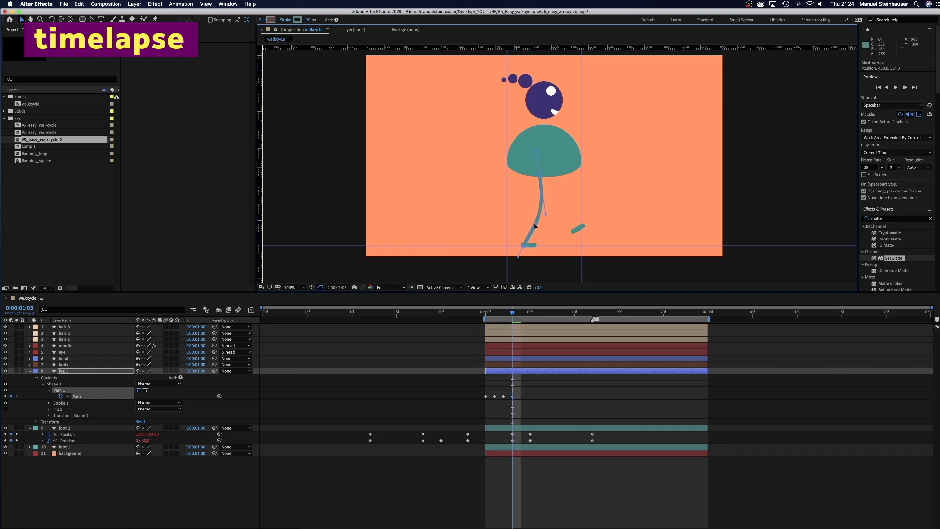
pyautogui.press('pagedown')
pyautogui.moveTo(523, 245); pyautogui.dragTo(517, 245)
pyautogui.moveTo(546, 213); pyautogui.dragTo(540, 216)
# Keyframe leg 1's path on each frame from 1:05 to 1:14, bending the knee forward as the leg follows the lifted foot
pyautogui.press('pagedown')
pyautogui.press('pagedown')
pyautogui.moveTo(511, 244)
pyautogui.mouseDown()
pyautogui.moveTo(542, 219)
pyautogui.moveTo(509, 237)
pyautogui.mouseUp()
pyautogui.press('pagedown')
pyautogui.moveTo(521, 222); pyautogui.dragTo(559, 221)
pyautogui.press('pagedown')
pyautogui.press('pagedown')
pyautogui.press('pagedown')
pyautogui.press('pagedown')
pyautogui.press('pagedown')
pyautogui.press('pagedown')
# Reshape leg 1's path on each frame from 1:15 to 1:18, extending it forward until its lower end meets the planted foot 1
pyautogui.press('pagedown')
pyautogui.moveTo(592, 205); pyautogui.dragTo(570, 183)
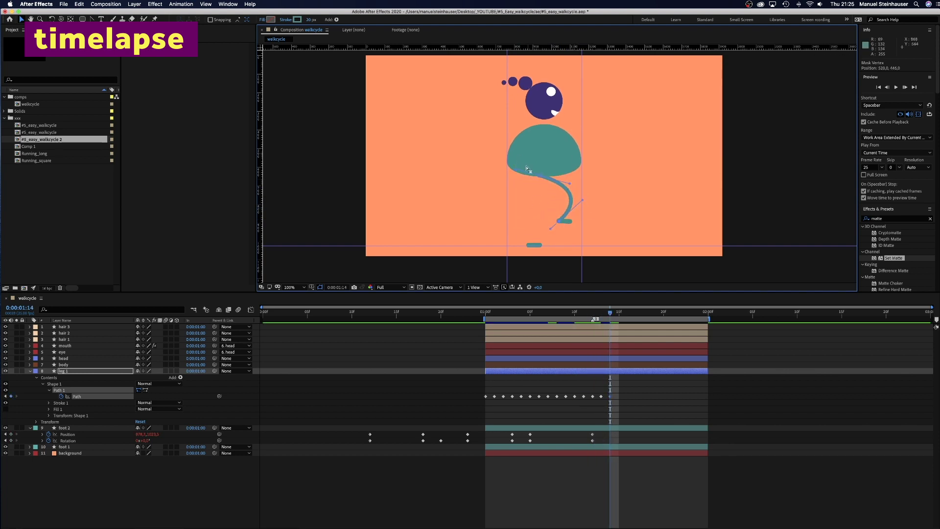
pyautogui.moveTo(564, 224); pyautogui.dragTo(567, 224)
pyautogui.moveTo(569, 183); pyautogui.dragTo(571, 179)
pyautogui.press('pagedown')
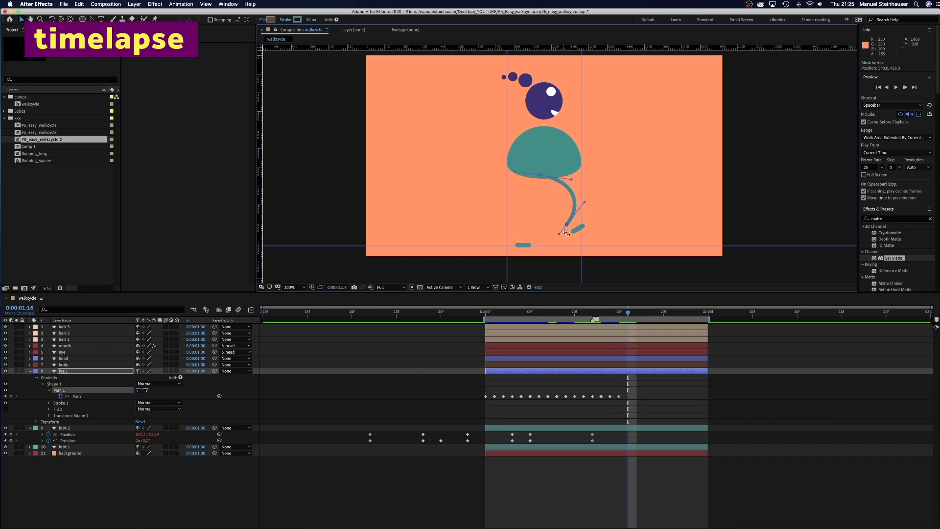
pyautogui.moveTo(567, 224); pyautogui.dragTo(573, 230)
pyautogui.moveTo(594, 210); pyautogui.dragTo(578, 237)
pyautogui.press('pagedown')
pyautogui.moveTo(572, 179); pyautogui.dragTo(576, 188)
pyautogui.moveTo(589, 211); pyautogui.dragTo(590, 203)
pyautogui.press('pagedown')
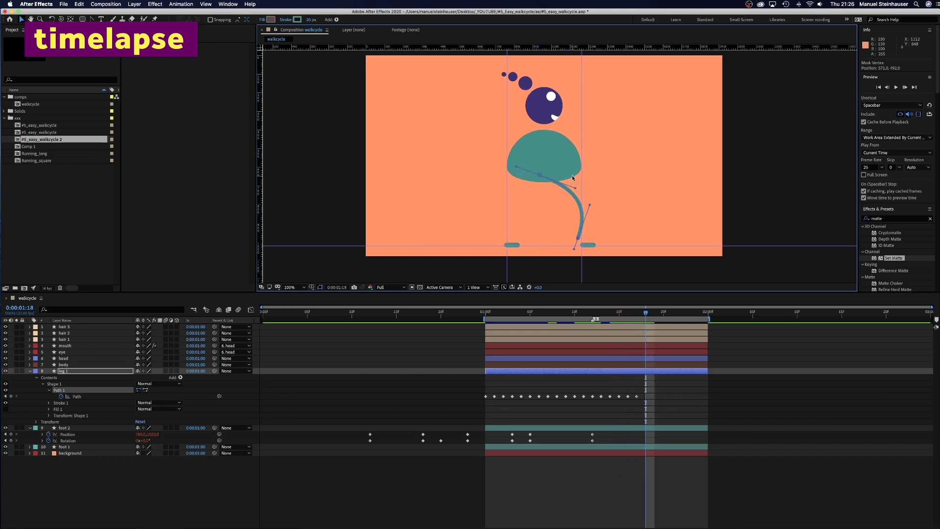
pyautogui.moveTo(578, 238); pyautogui.dragTo(583, 245)
# Copy leg 1's Path keyframe from 1:00 and try pasting it at 1:18
pyautogui.click(485, 396)
pyautogui.hotkey('ctrl', 'c')
pyautogui.hotkey('ctrl', 'v')
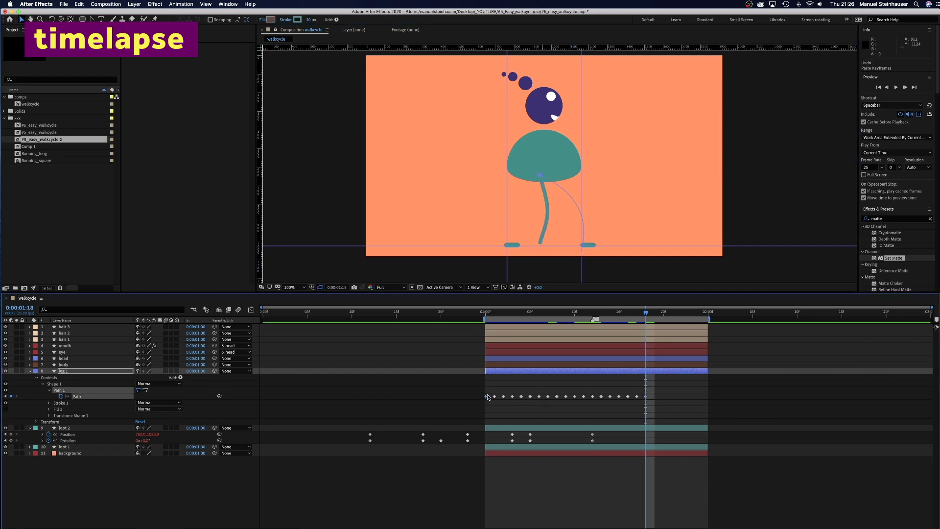
# Fit leg 1's lower end to foot 1 at 1:19 and paste the 1:00 Path keyframe at 2:00 to close the loop
pyautogui.press('pagedown')
pyautogui.moveTo(582, 245); pyautogui.dragTo(576, 245)
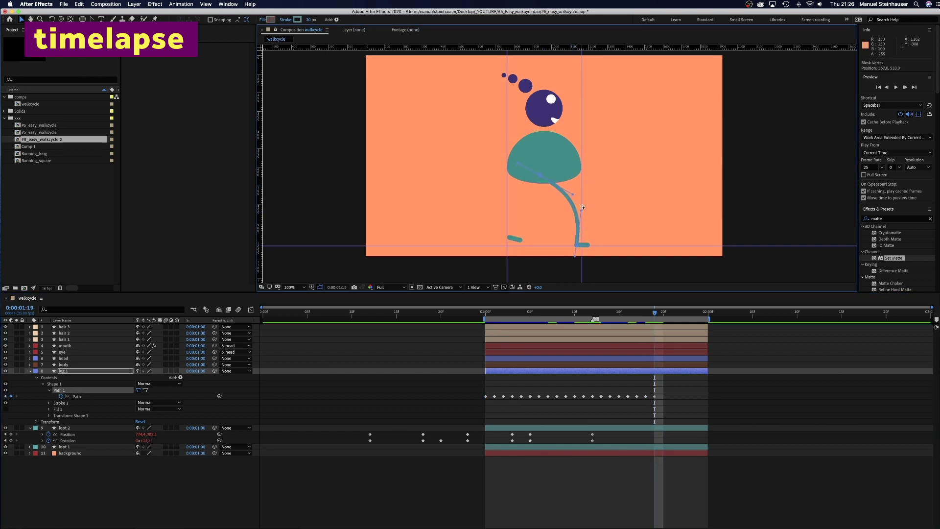
pyautogui.press('pagedown')
pyautogui.press('pagedown')
pyautogui.press('pagedown')
pyautogui.press('pagedown')
pyautogui.press('pagedown')
pyautogui.press('pagedown')
pyautogui.moveTo(471, 385); pyautogui.dragTo(488, 400)
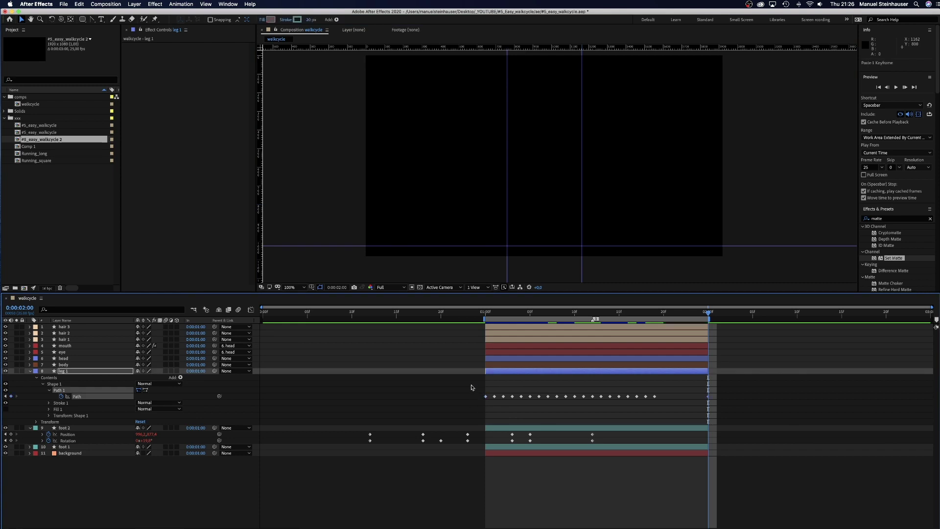
# Move leg 1's lower end onto foot 1 at 1:24 and check the interpolated path on the preceding frames
pyautogui.press('pageup')
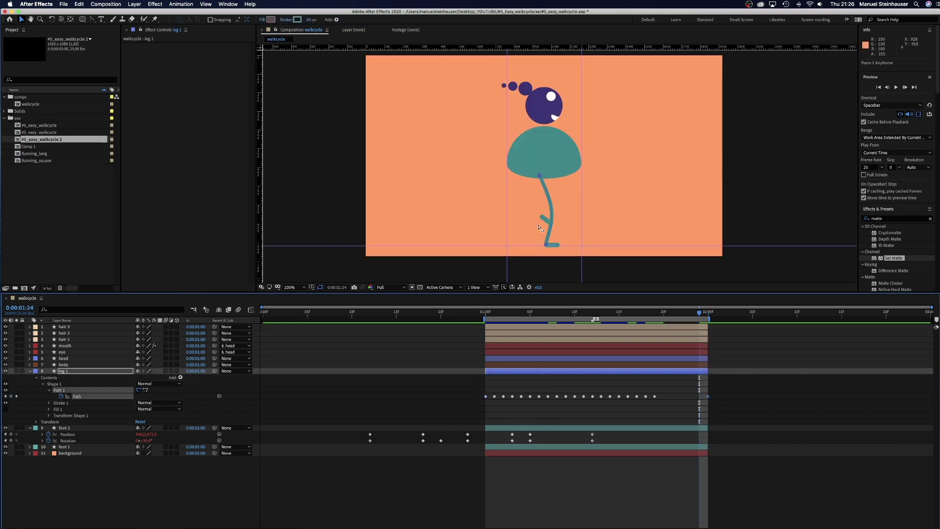
pyautogui.moveTo(540, 239); pyautogui.dragTo(549, 251)
pyautogui.hotkey('ctrl', 'v')
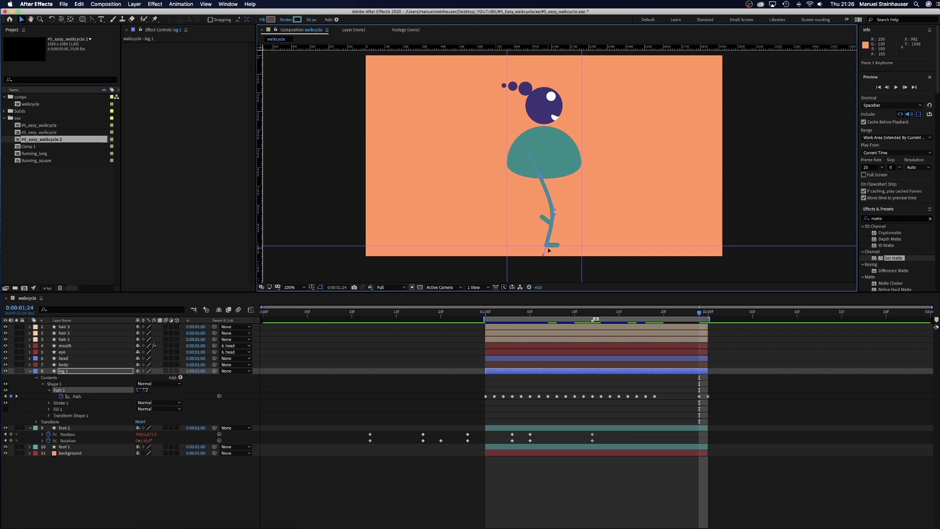
pyautogui.press('pageup')
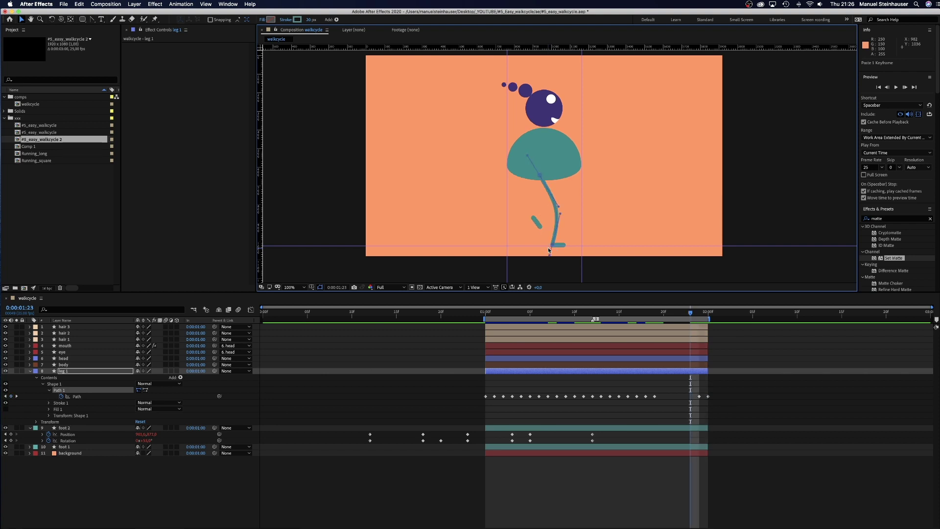
pyautogui.press('pageup')
pyautogui.press('pageup')
pyautogui.press('pagedown')
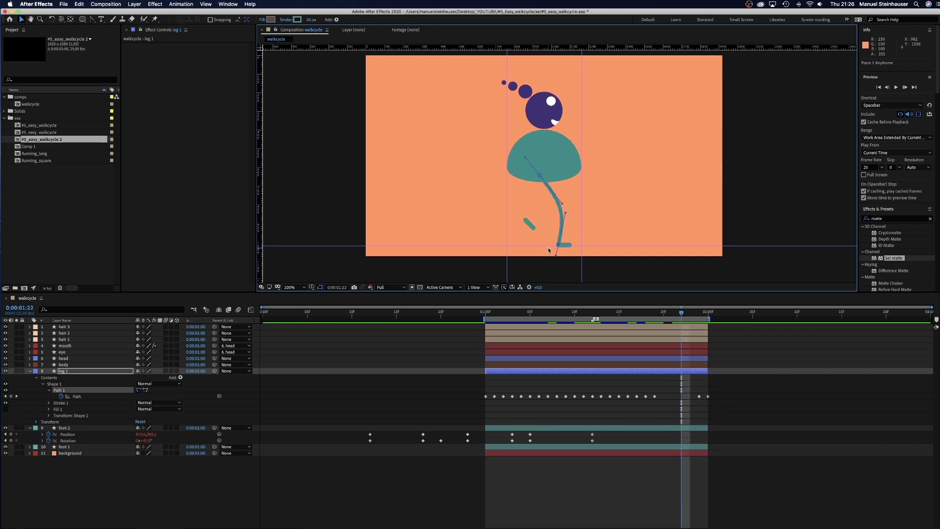
pyautogui.press('pageup')
pyautogui.press('pageup')
# Return to 1:00 and preview leg 1's walk animation
pyautogui.moveTo(601, 312); pyautogui.dragTo(478, 352)
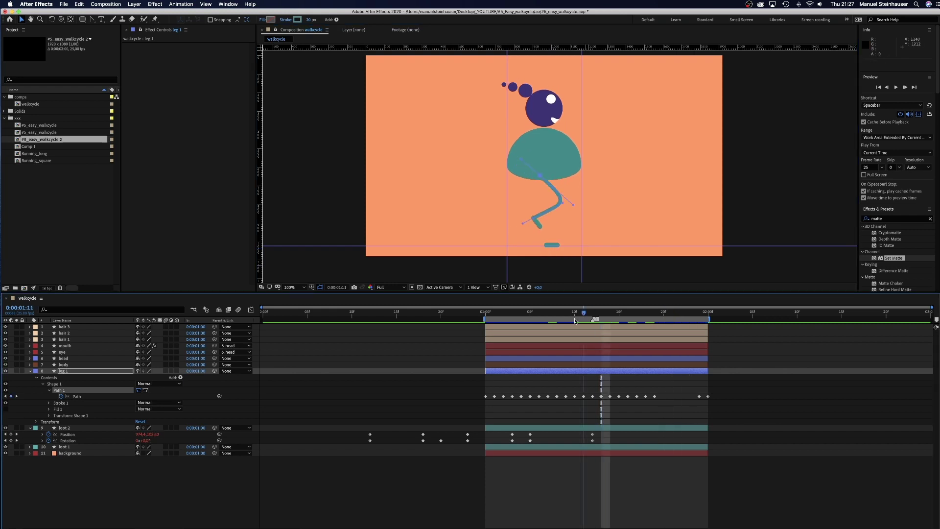
pyautogui.press('space')
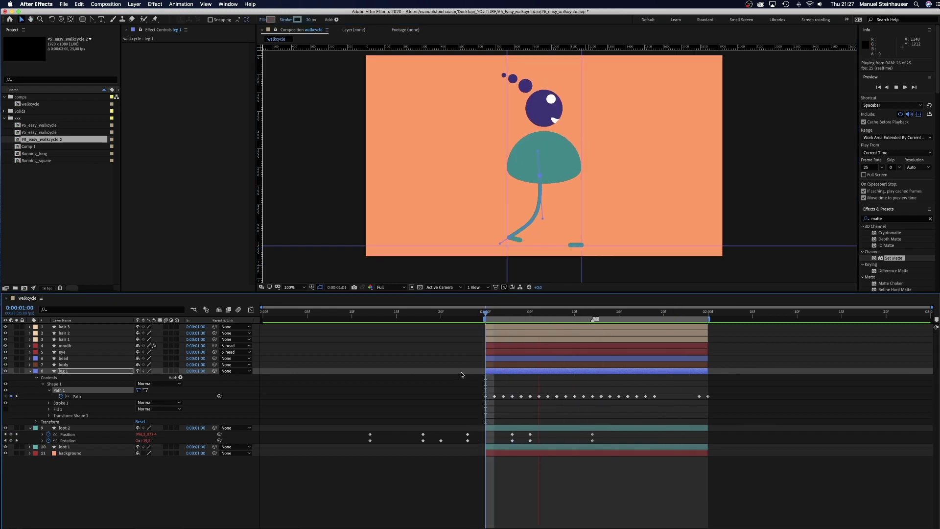
pyautogui.click(440, 499)
pyautogui.press('space')
# Adjust the curve of leg 1's path at the 1:15 keyframe and preview the walk again
pyautogui.moveTo(605, 311); pyautogui.dragTo(617, 325)
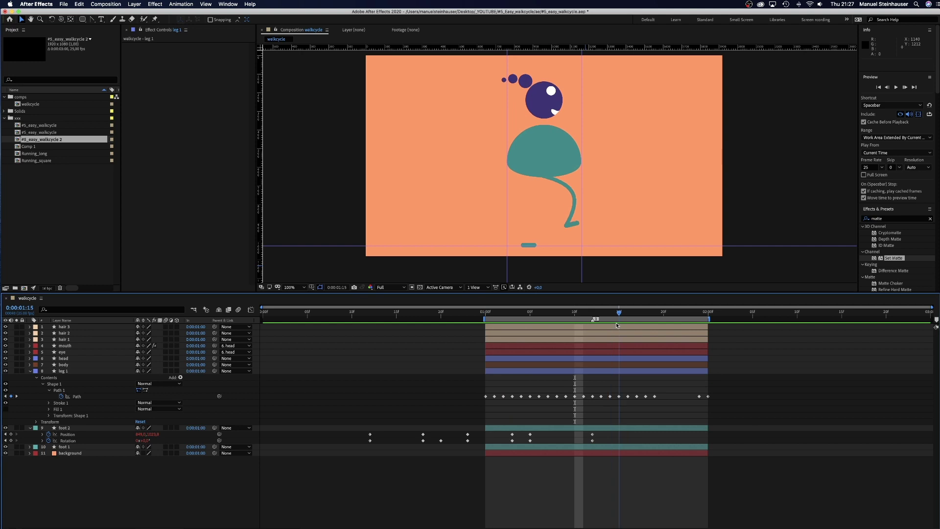
pyautogui.click(618, 396)
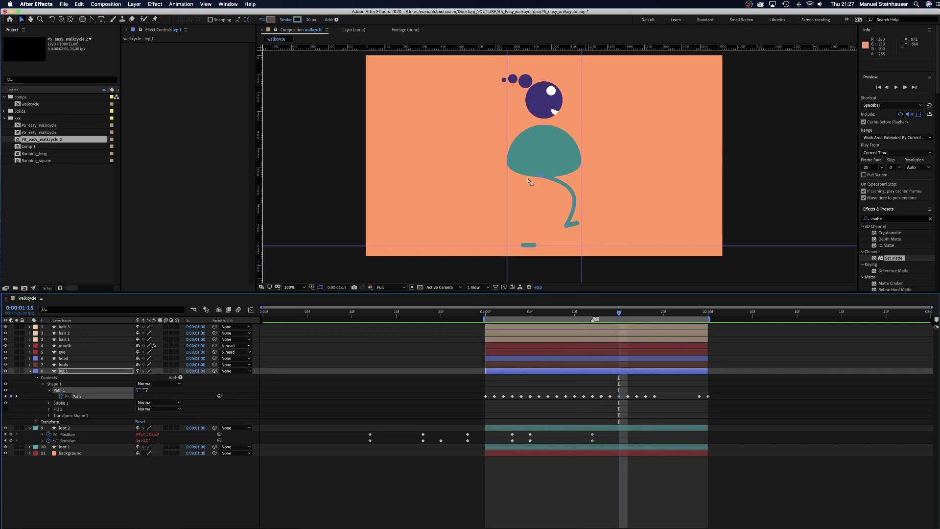
pyautogui.moveTo(526, 160); pyautogui.dragTo(543, 183)
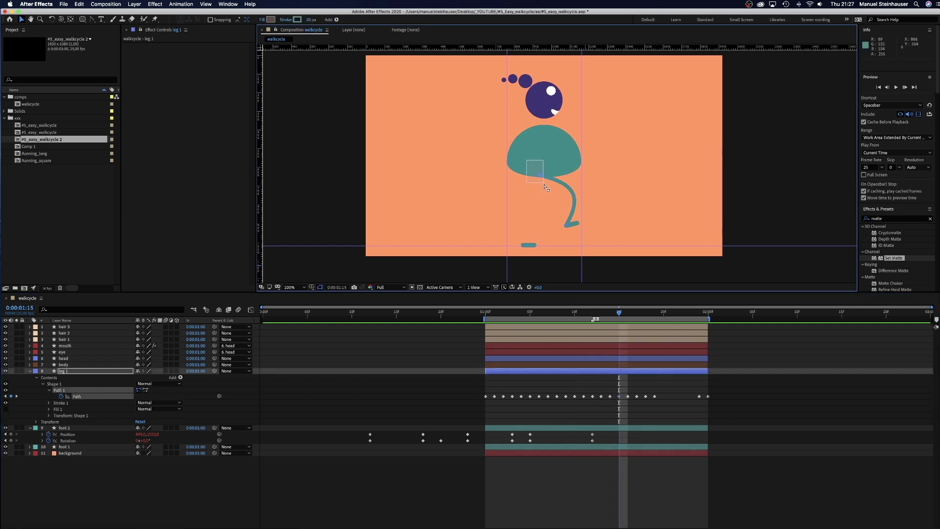
pyautogui.click(582, 511)
pyautogui.press('space')
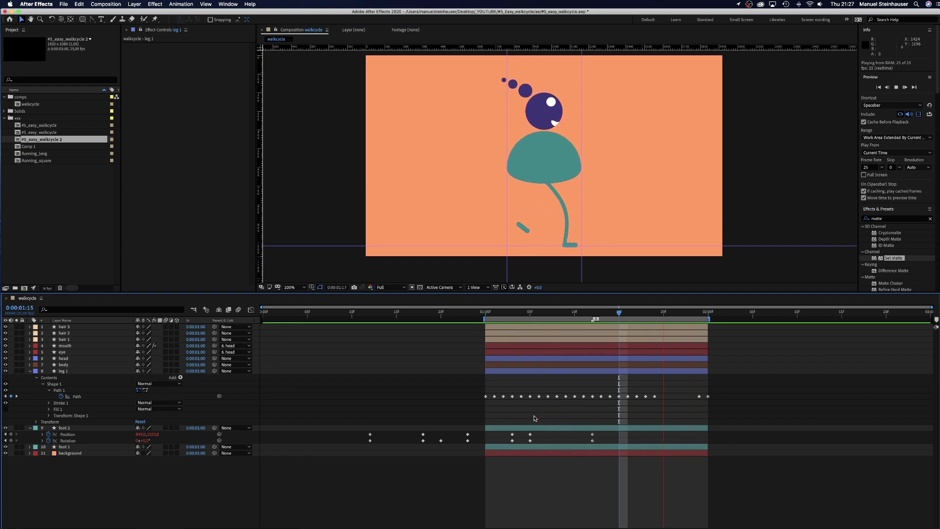
pyautogui.press('space')
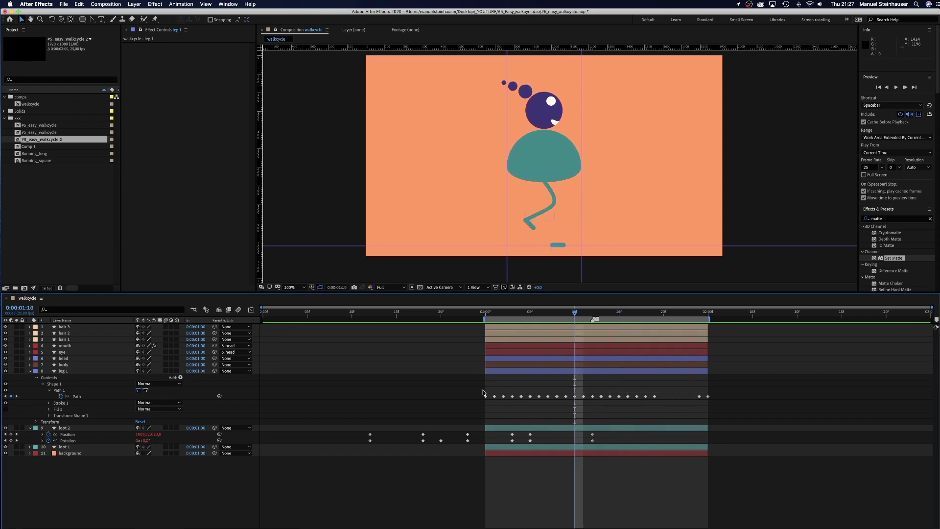
# Place the current time at 2:00 and set leg 1's layer label colour to Sandstone
pyautogui.click(76, 397)
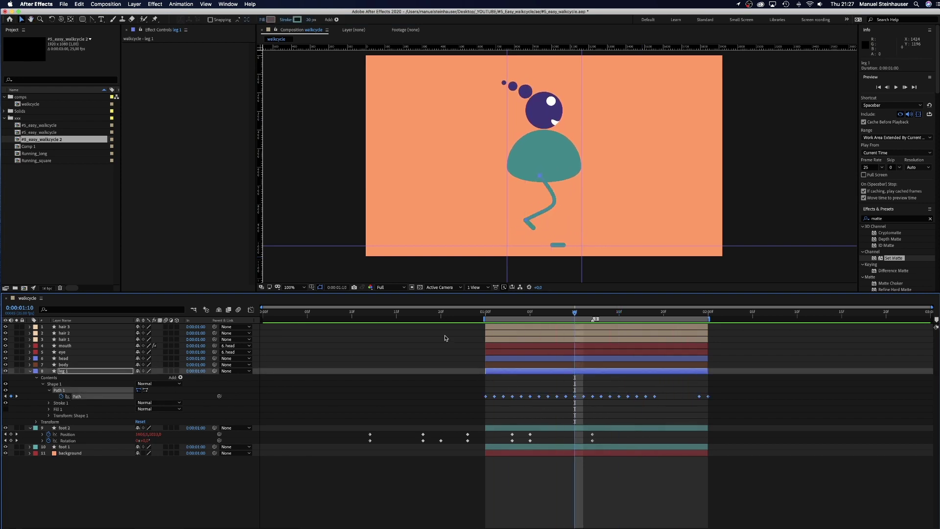
pyautogui.click(709, 311)
pyautogui.click(66, 372)
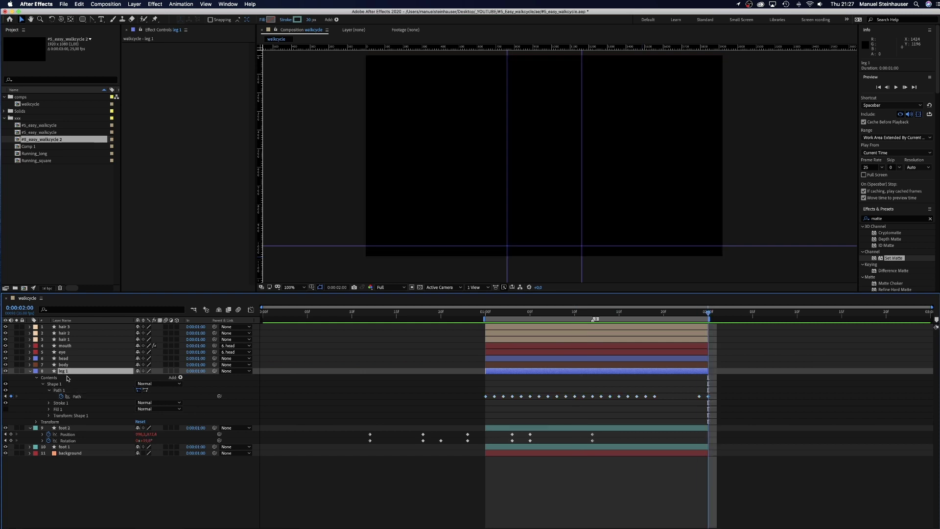
pyautogui.click(35, 372)
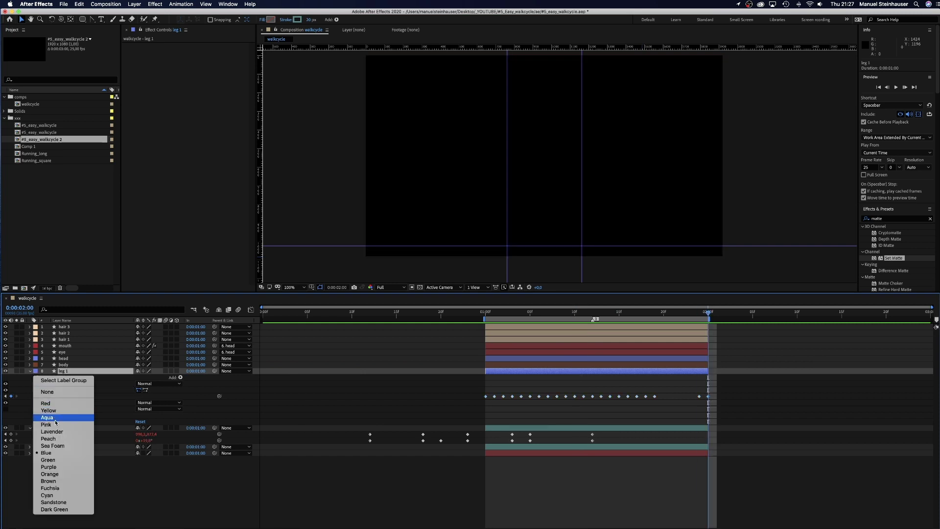
pyautogui.click(58, 509)
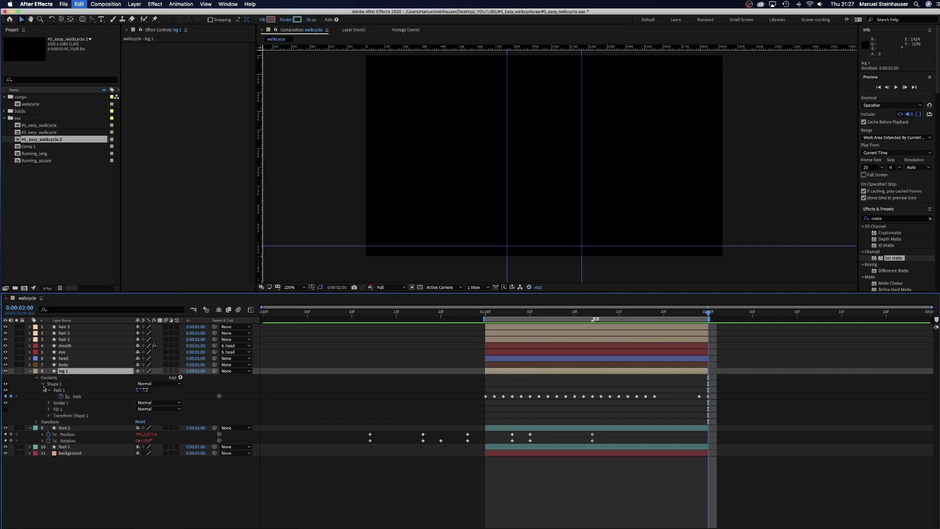
# Duplicate leg 1 as leg 2, then copy all of leg 2's Path keyframes and paste them starting at 2:00
pyautogui.press('super+d')
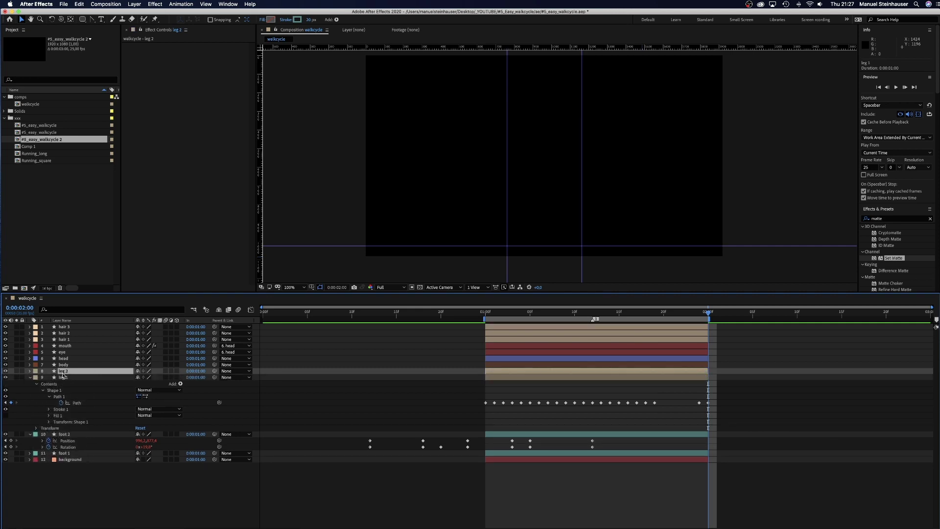
pyautogui.press('u')
pyautogui.moveTo(478, 380); pyautogui.dragTo(616, 377)
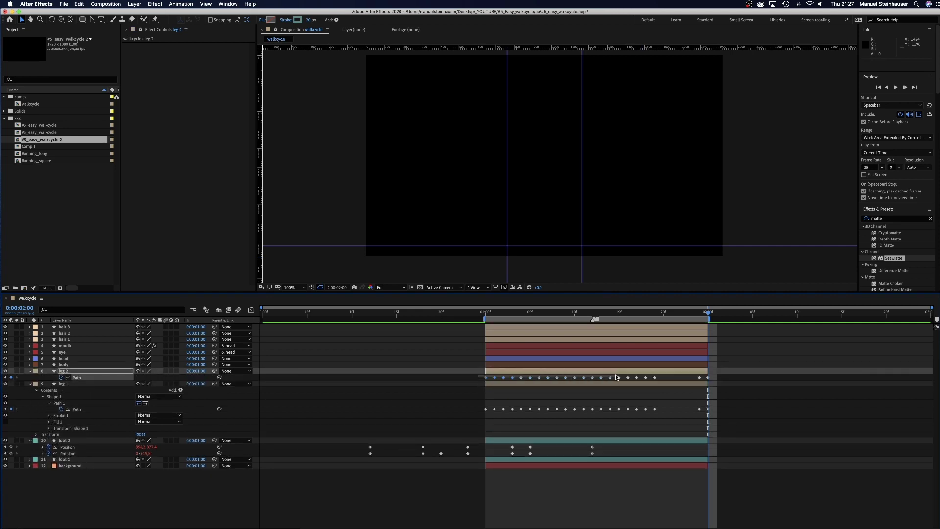
pyautogui.moveTo(738, 383); pyautogui.dragTo(739, 381)
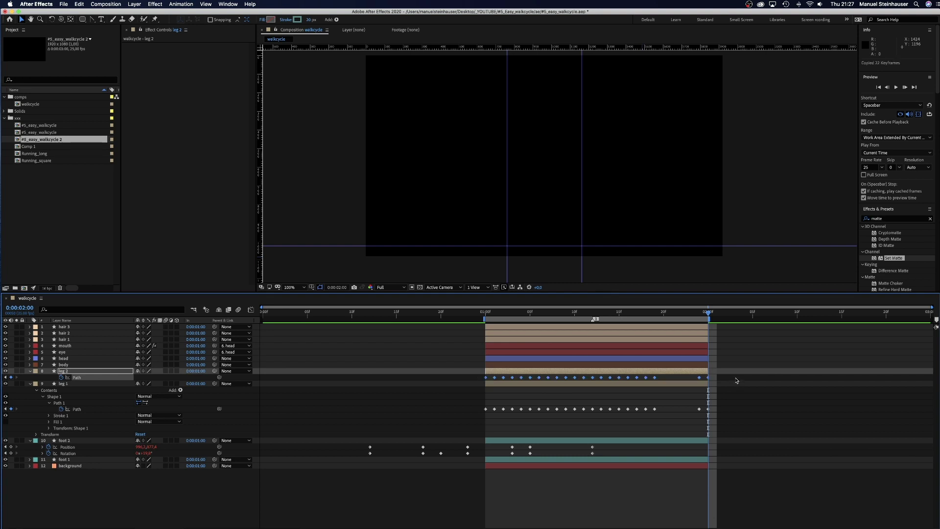
# Shift leg 2 back 13 frames so its cycle starts at 0:12, fit the layer to 1:00–2:00, and preview both legs
pyautogui.click(592, 314)
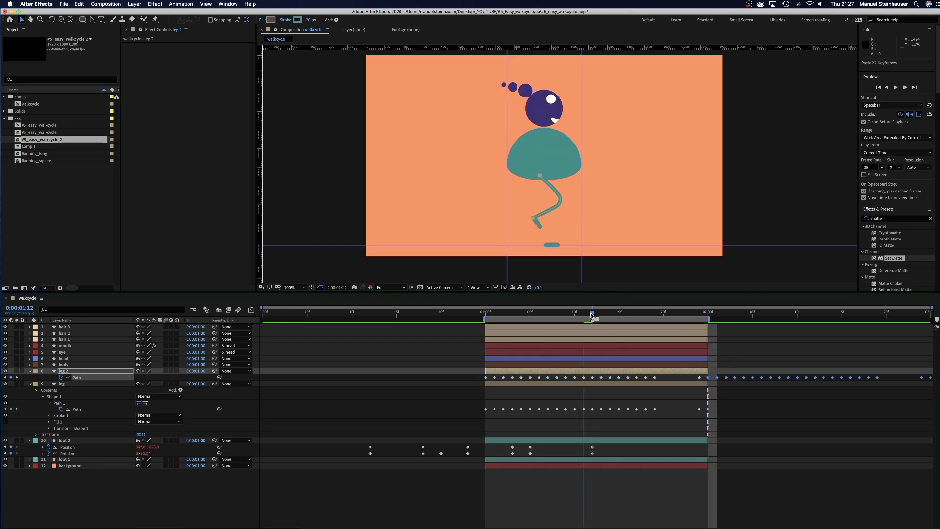
pyautogui.moveTo(705, 375); pyautogui.dragTo(646, 371)
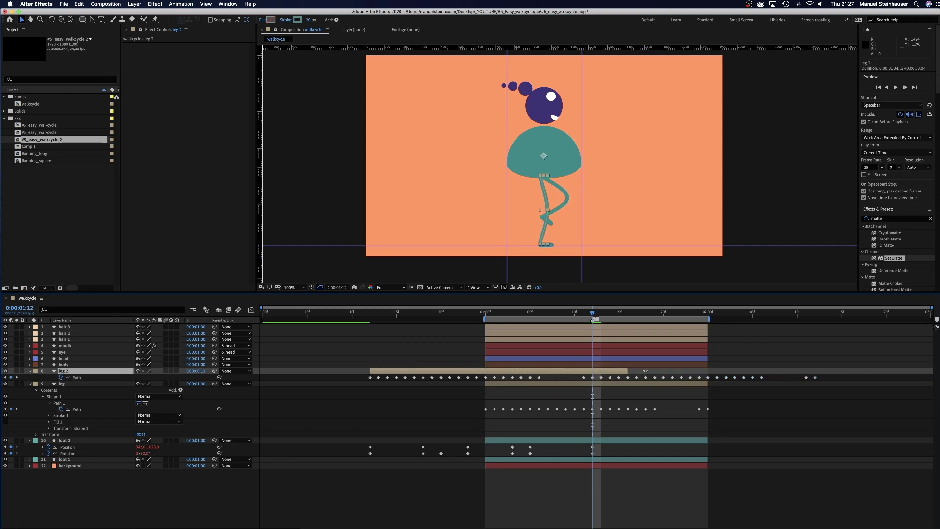
pyautogui.click(487, 313)
pyautogui.moveTo(369, 370); pyautogui.dragTo(474, 383)
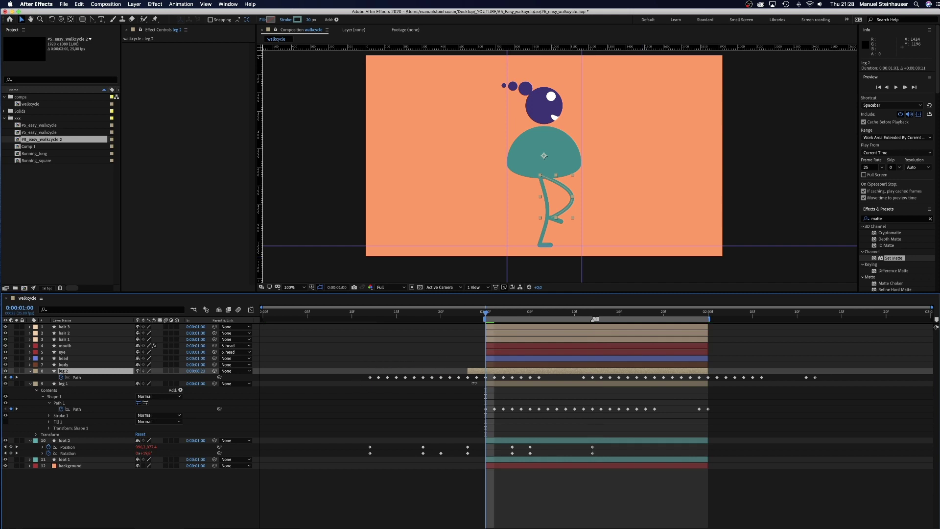
pyautogui.press('space')
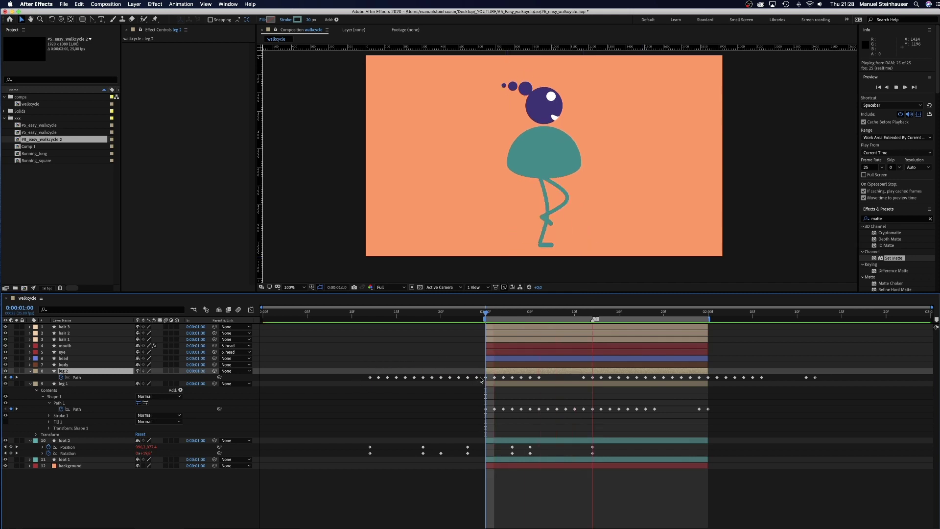